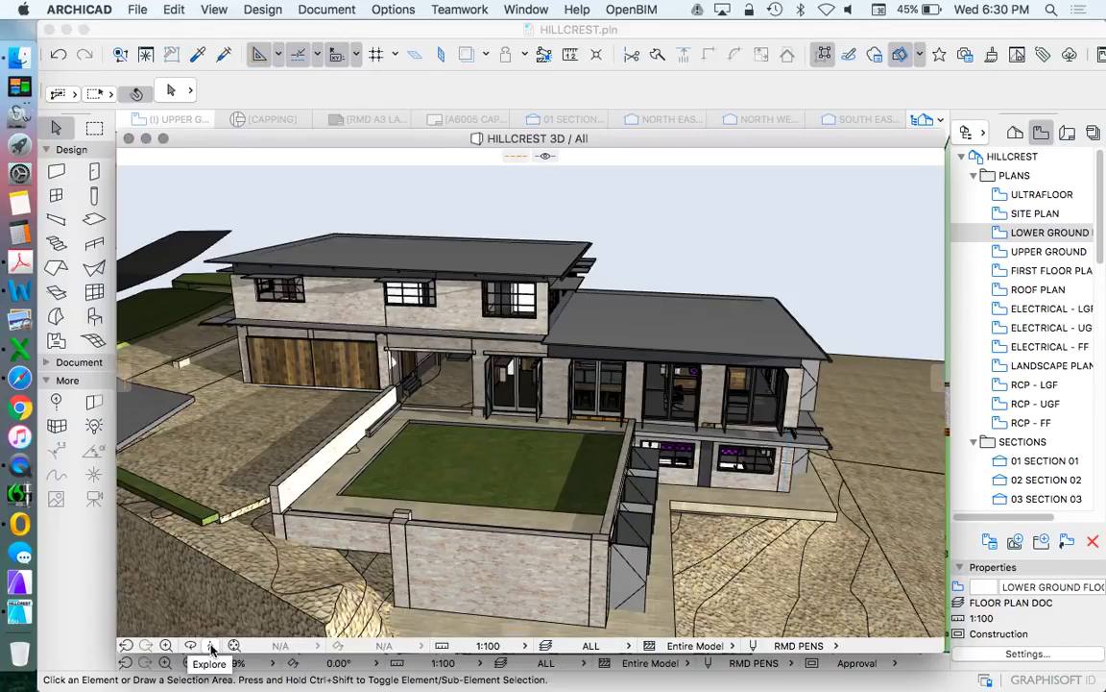
Set the 3D view of the model to perspective projection
{"action": "left_click", "coordinate": [215, 8]}
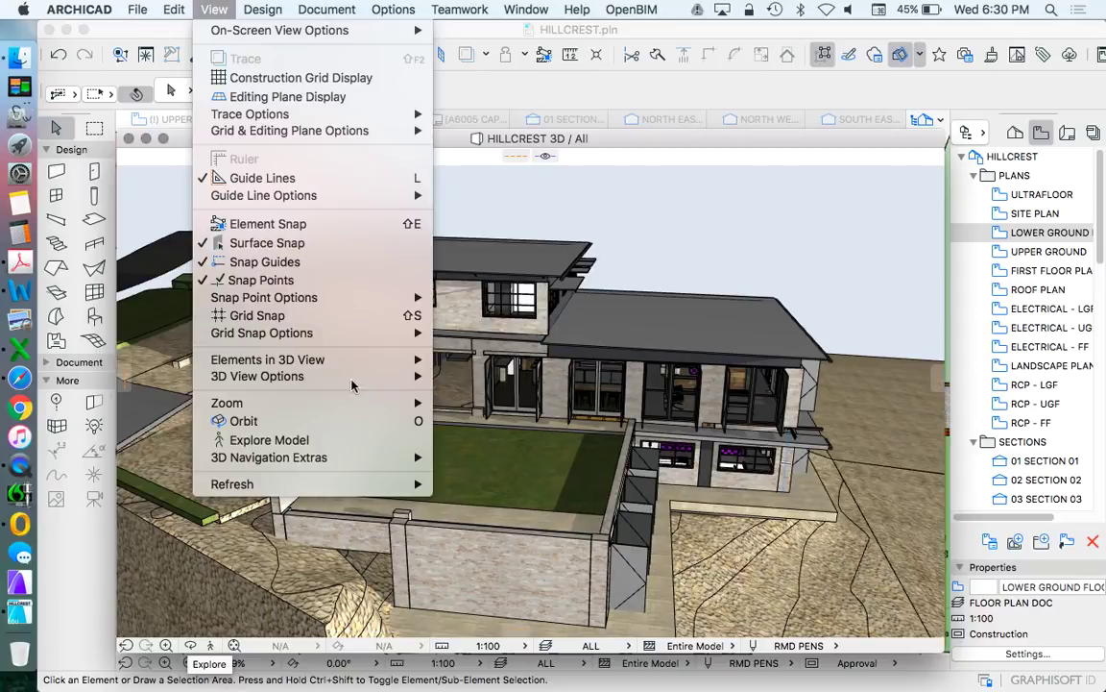
{"action": "mouse_move", "coordinate": [352, 377]}
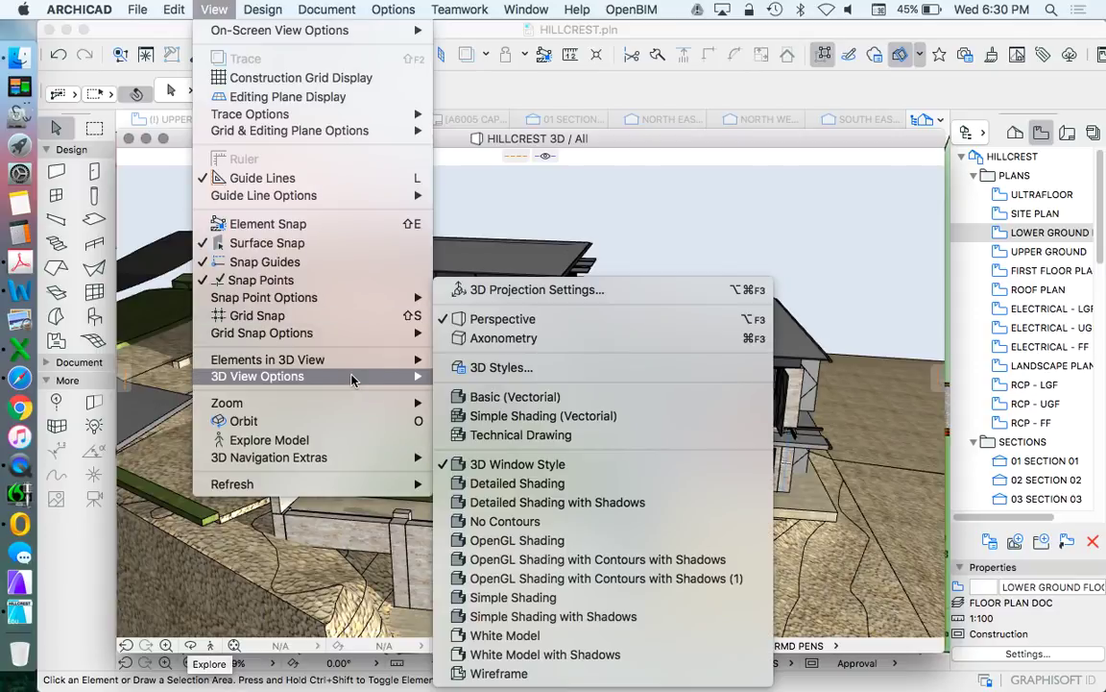
{"action": "left_click", "coordinate": [504, 321]}
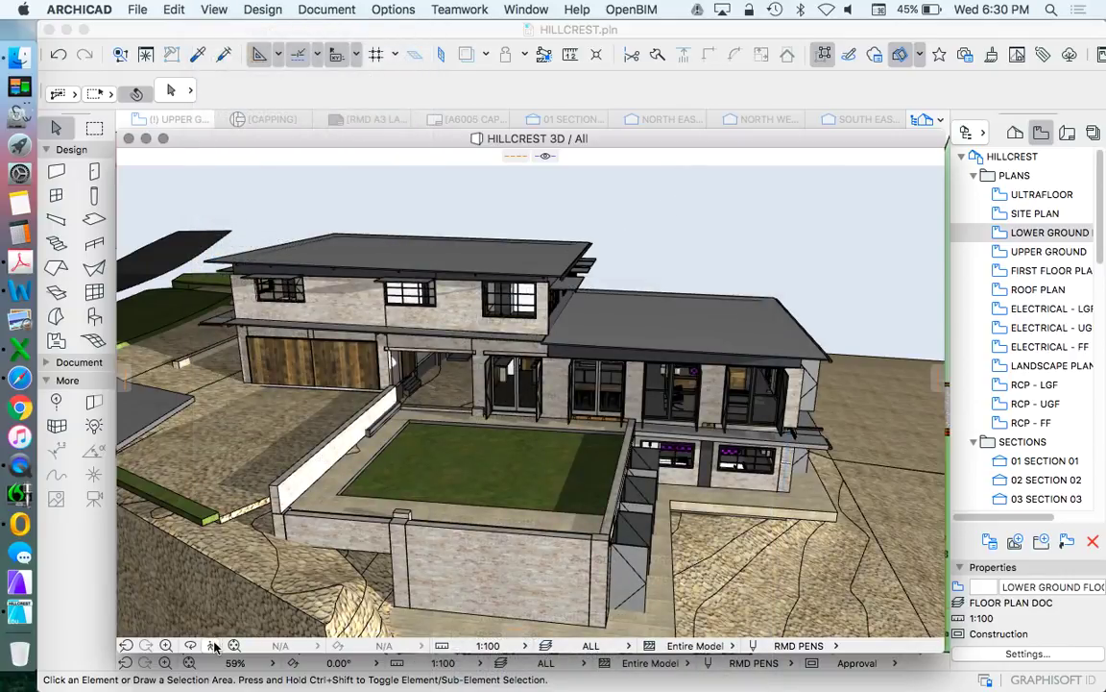
Walk through the model in 3D Explore mode to the driveway and stop facing the two-storey garage corner of the house
{"action": "left_click", "coordinate": [212, 645]}
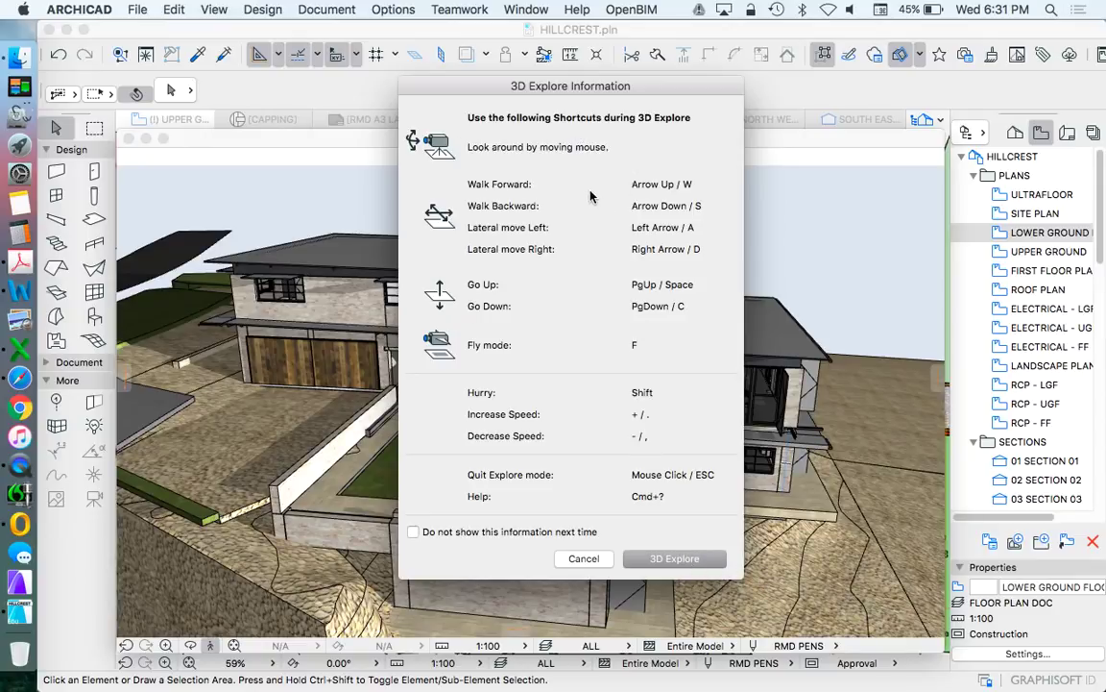
{"action": "left_click", "coordinate": [676, 560]}
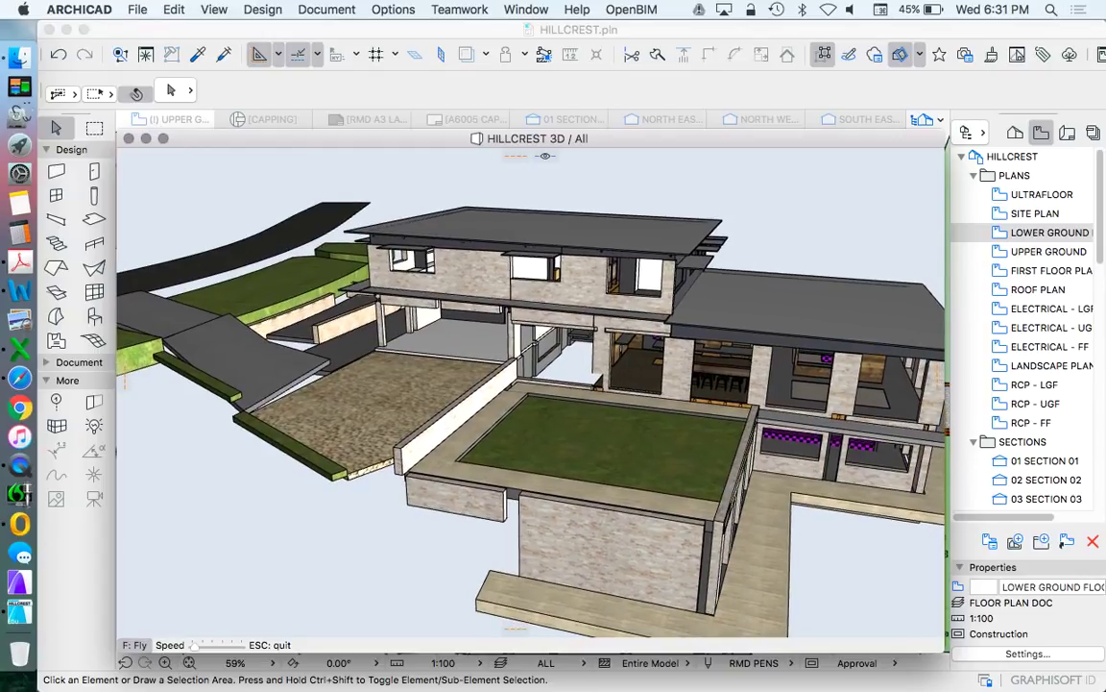
{"action": "key", "text": "Up"}
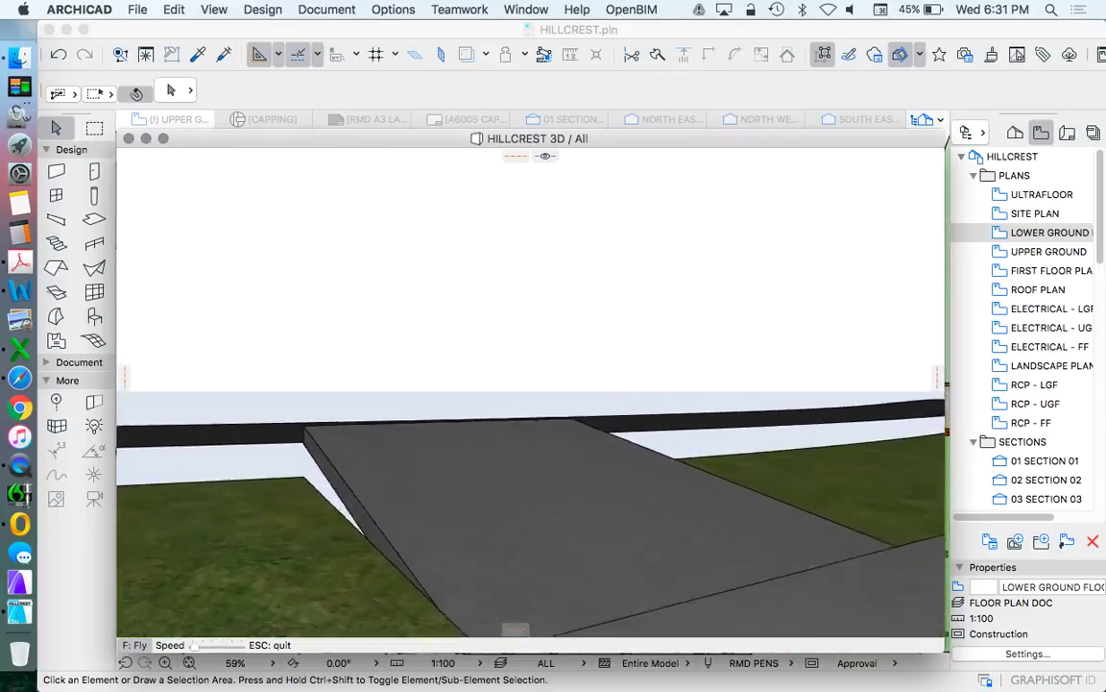
{"action": "key", "text": "Down"}
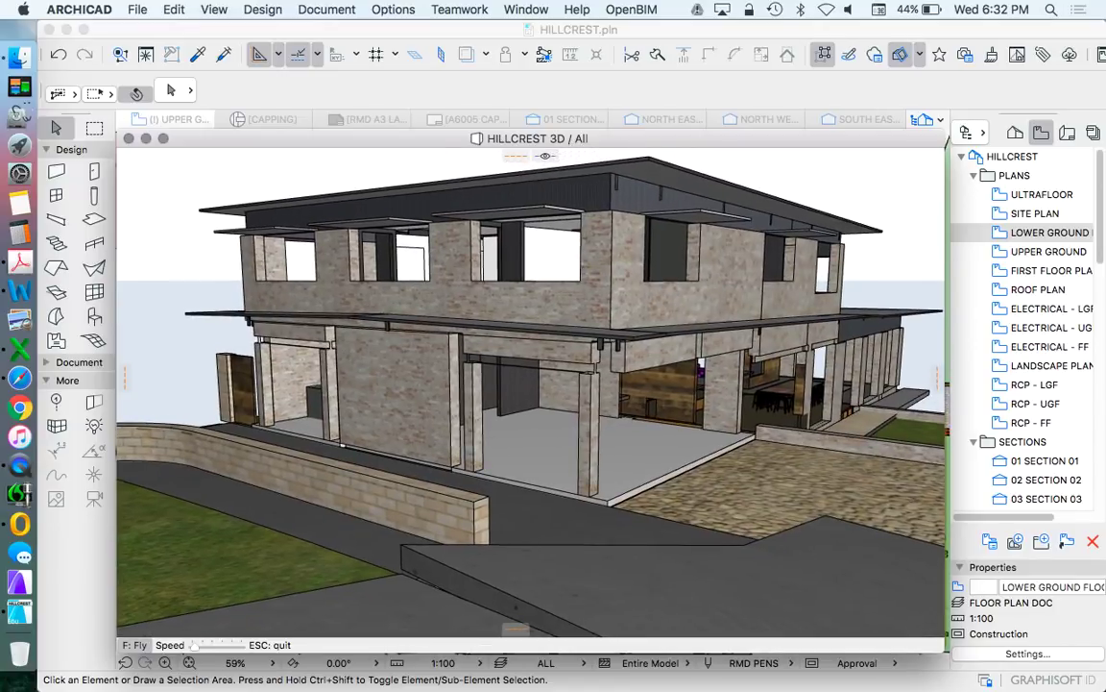
{"action": "key", "text": "Escape"}
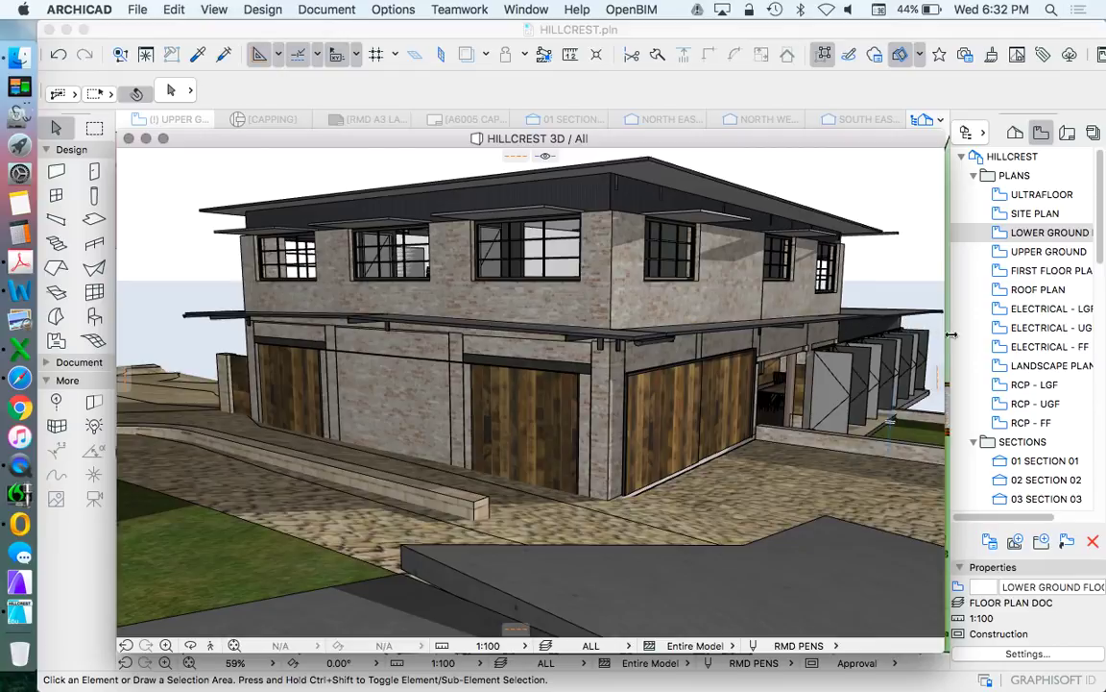
Look around the garage corner in two short 3D Explore sessions, tilting the camera up toward the roof
{"action": "left_click", "coordinate": [211, 650]}
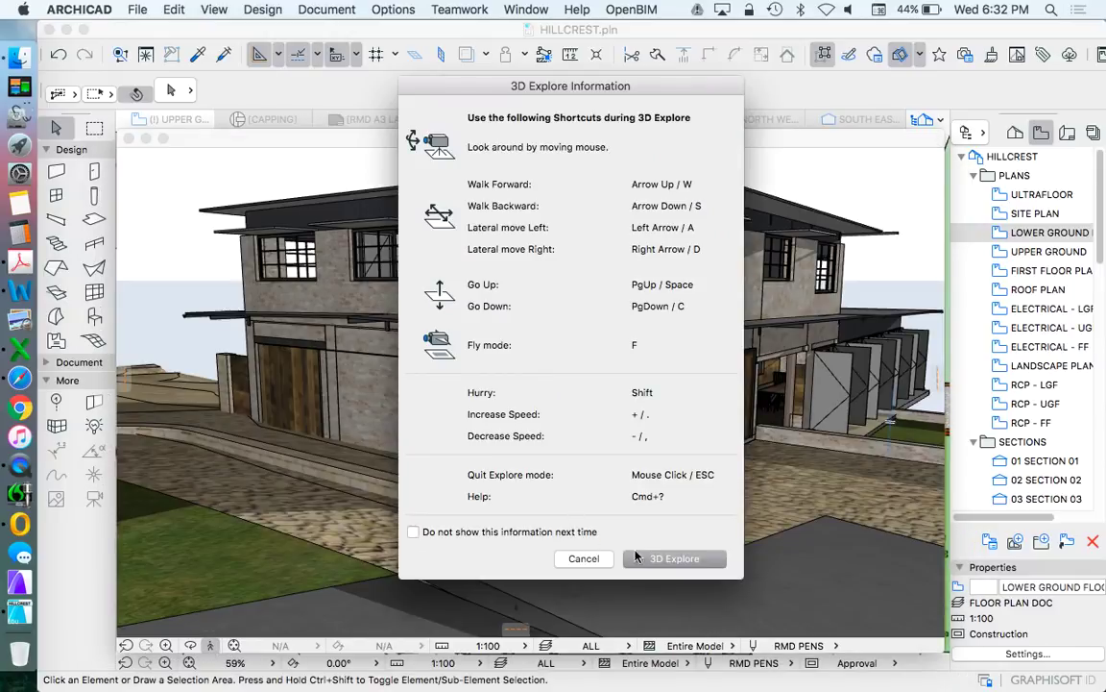
{"action": "left_click", "coordinate": [636, 557]}
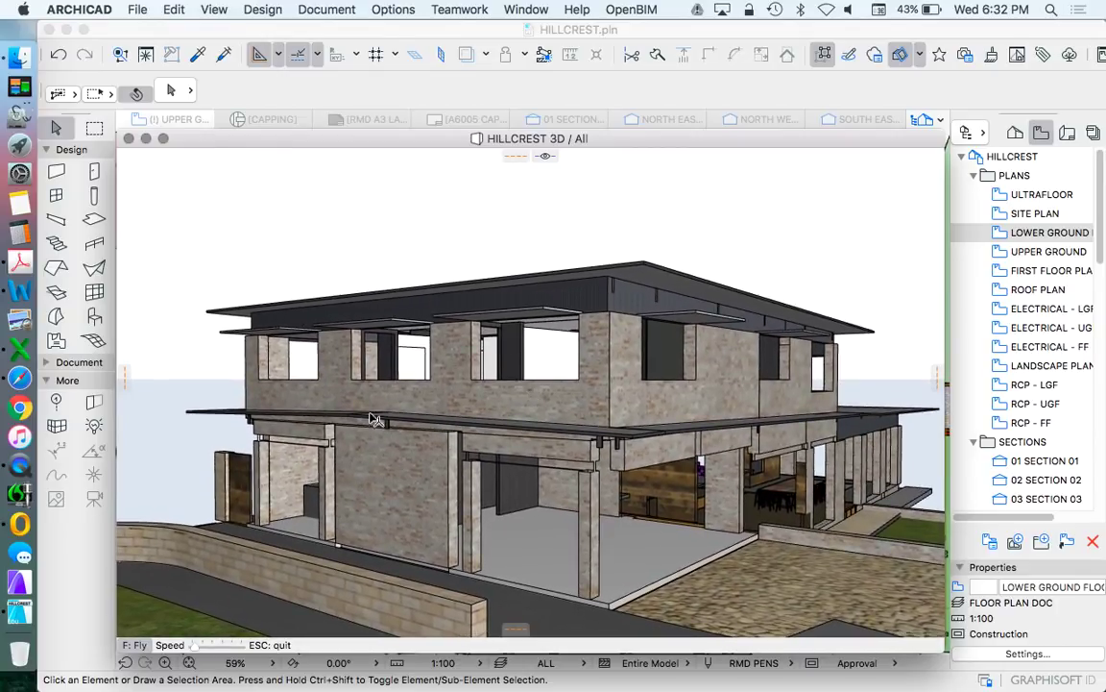
{"action": "key", "text": "Escape"}
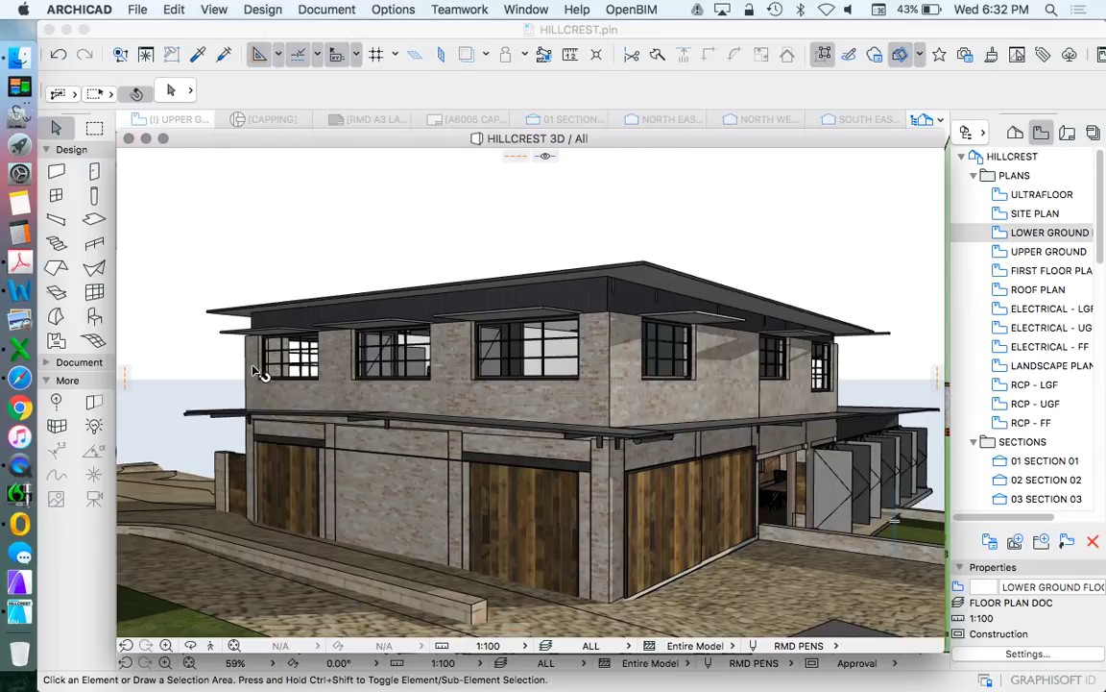
{"action": "left_click", "coordinate": [211, 645]}
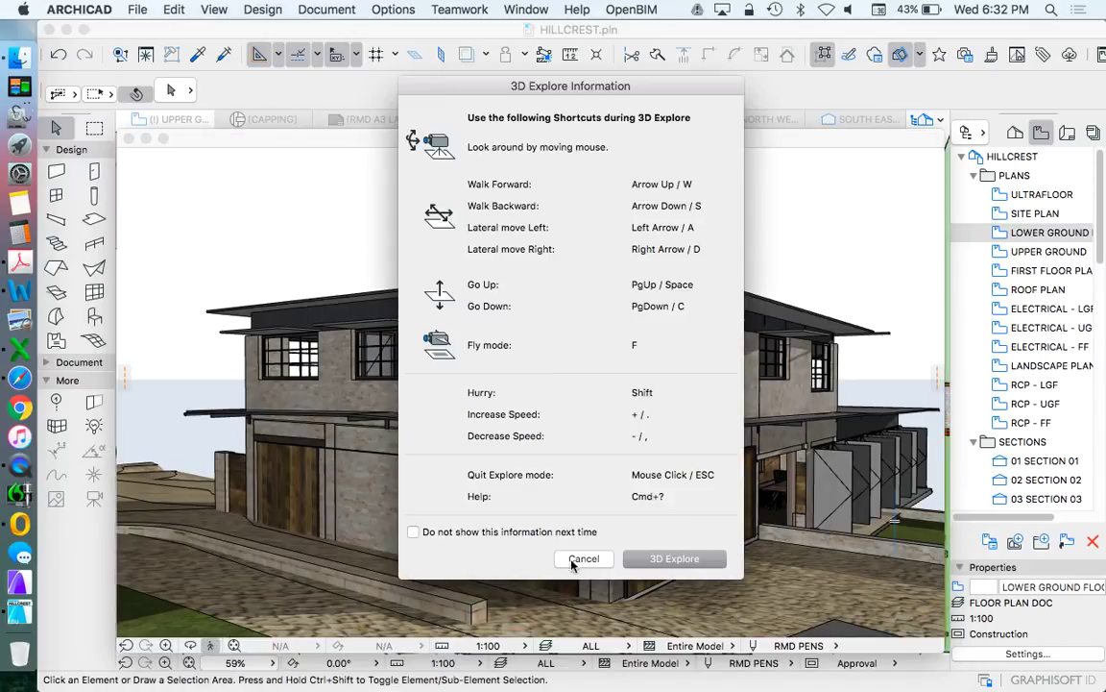
{"action": "left_click", "coordinate": [676, 559]}
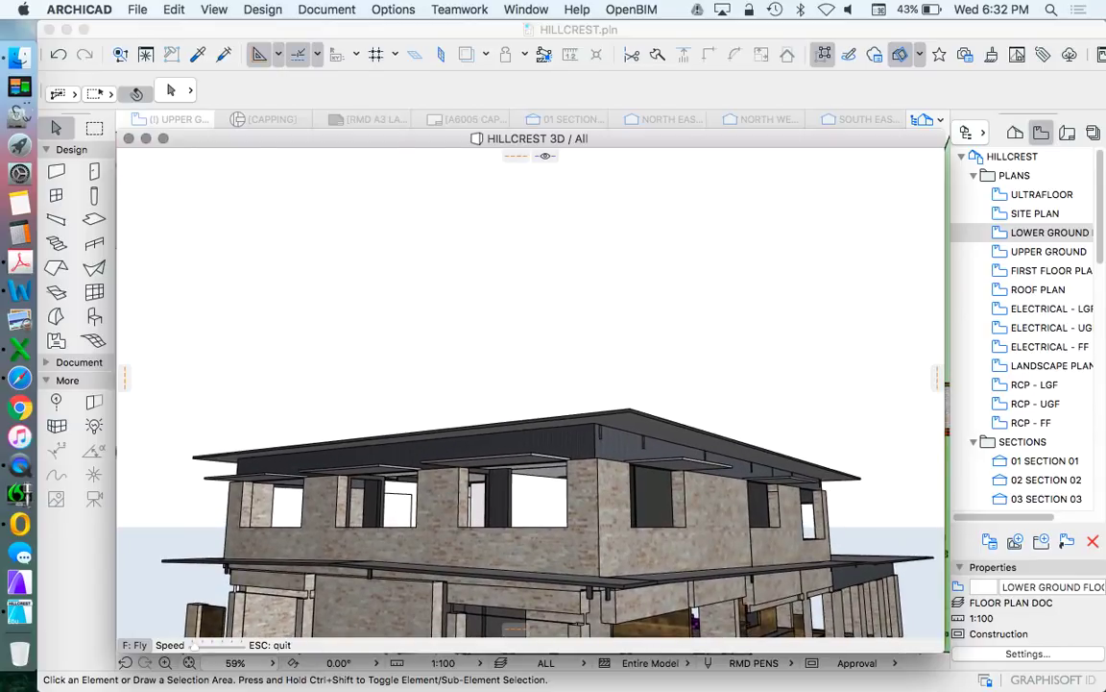
{"action": "key", "text": "Escape"}
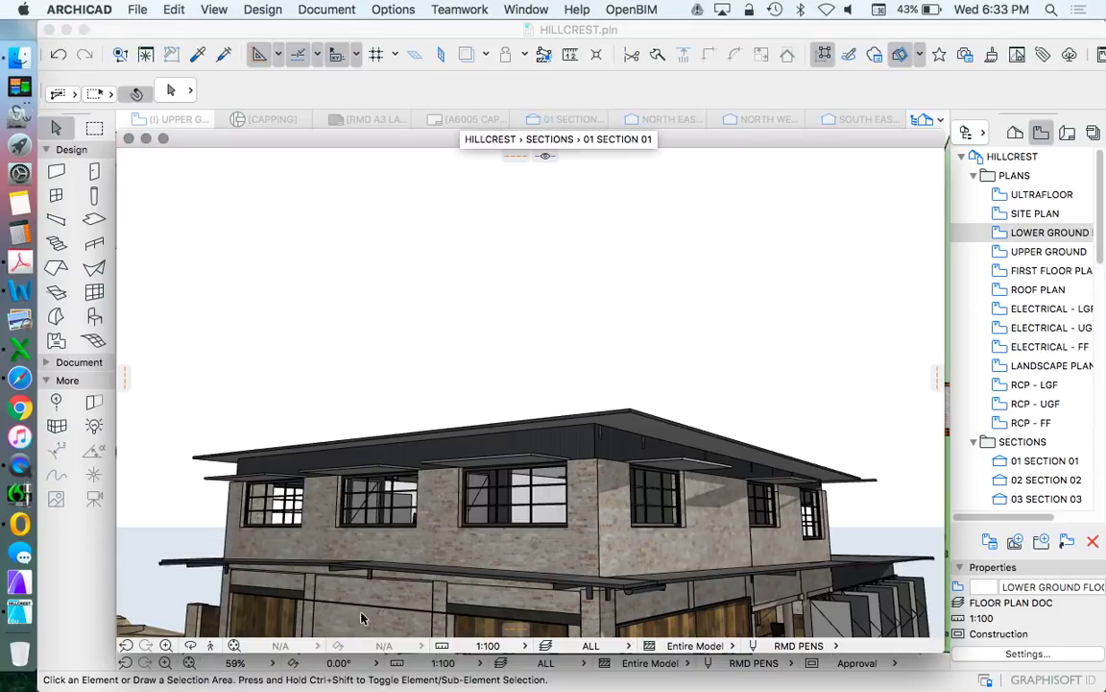
Explore the model again with the camera tilted down toward the driveway and garage doors
{"action": "left_click", "coordinate": [210, 645]}
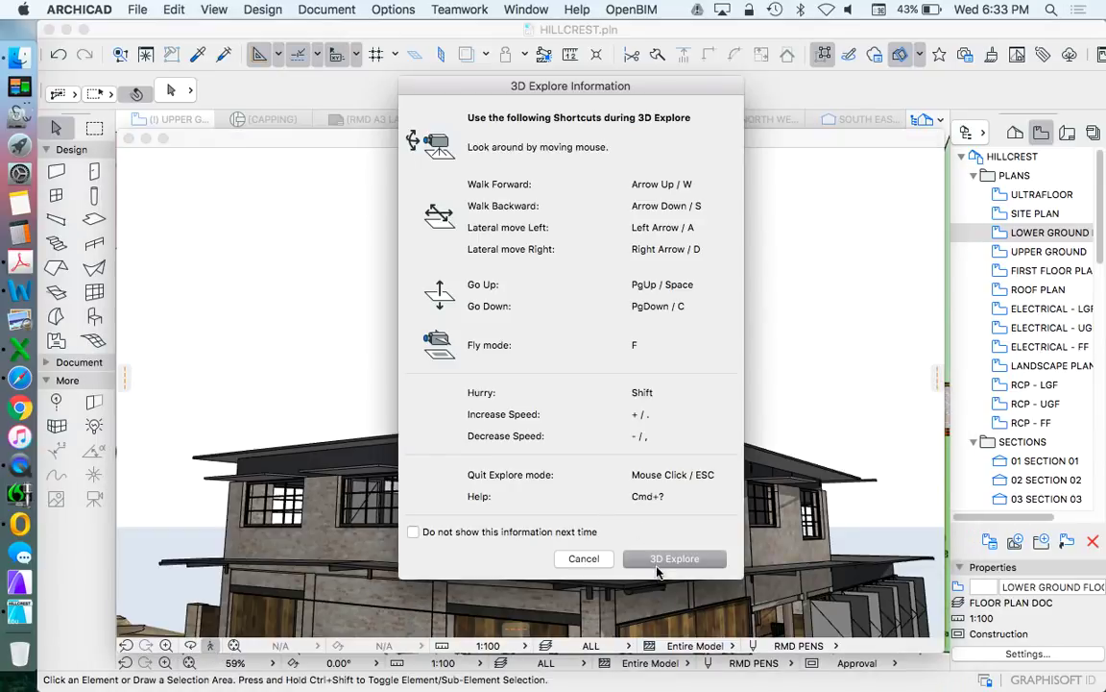
{"action": "left_click", "coordinate": [675, 558]}
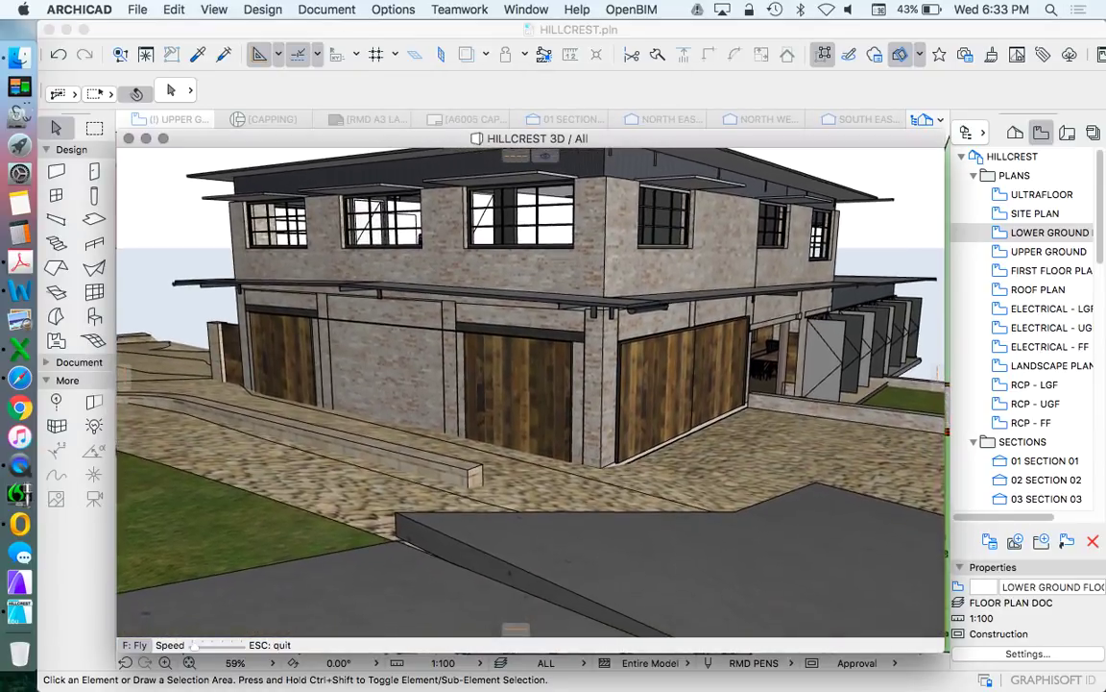
{"action": "key", "text": "Up"}
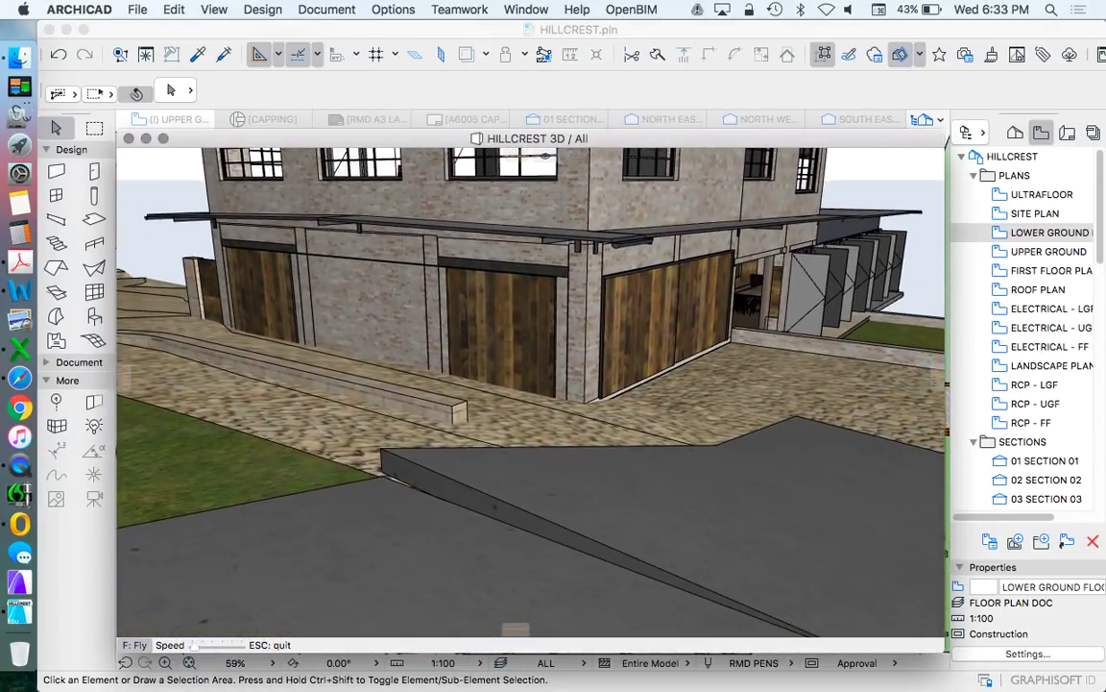
{"action": "key", "text": "Up"}
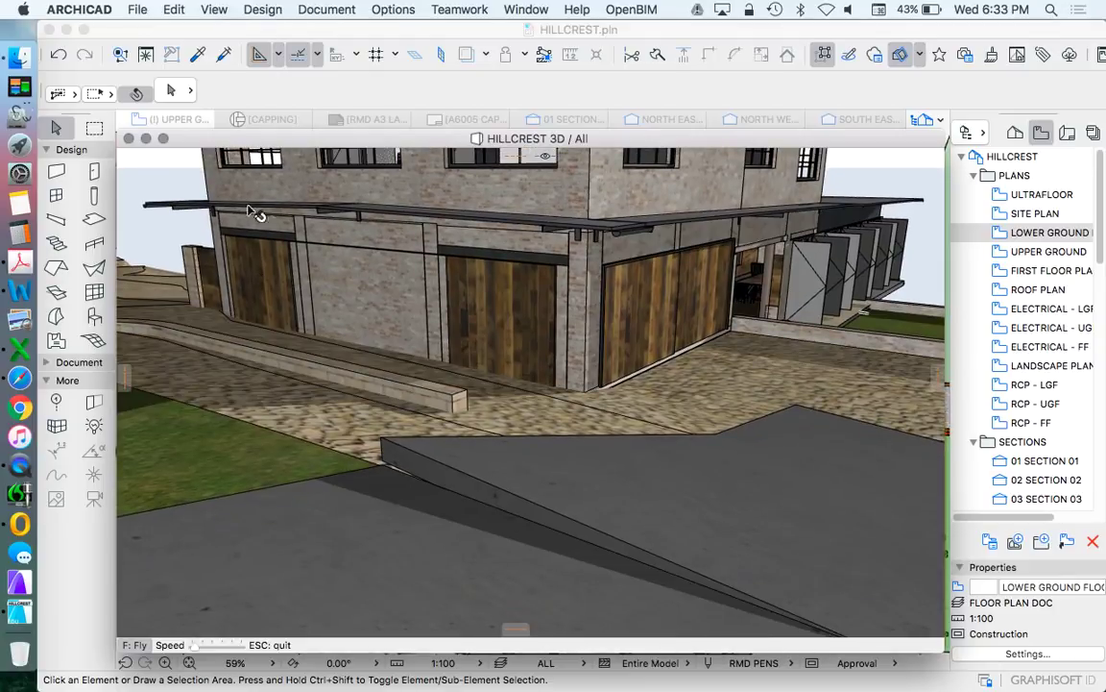
{"action": "key", "text": "Escape"}
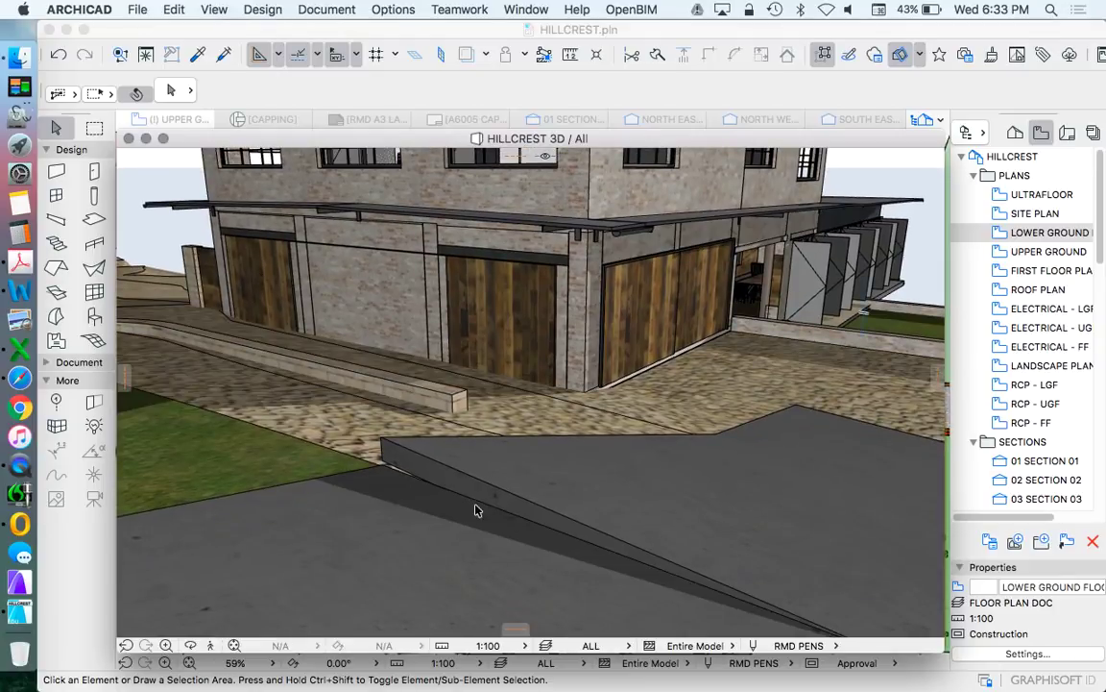
Reframe the camera in 3D Explore mode so the whole two-storey garage corner, including its roof, is in view
{"action": "left_click", "coordinate": [211, 647]}
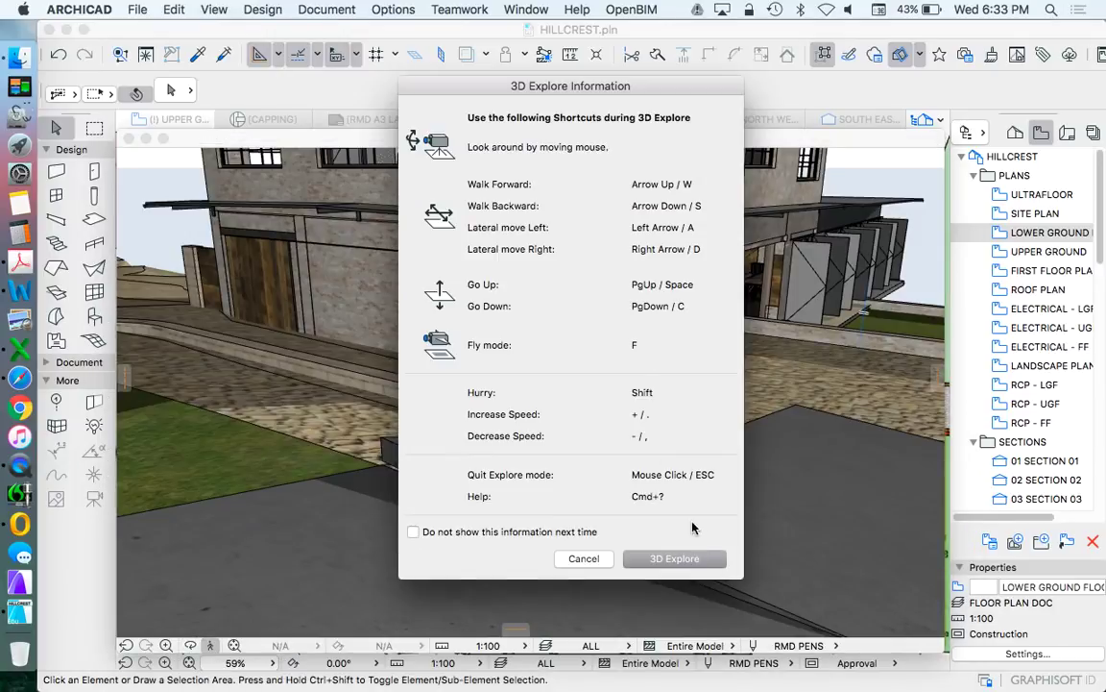
{"action": "left_click", "coordinate": [675, 558]}
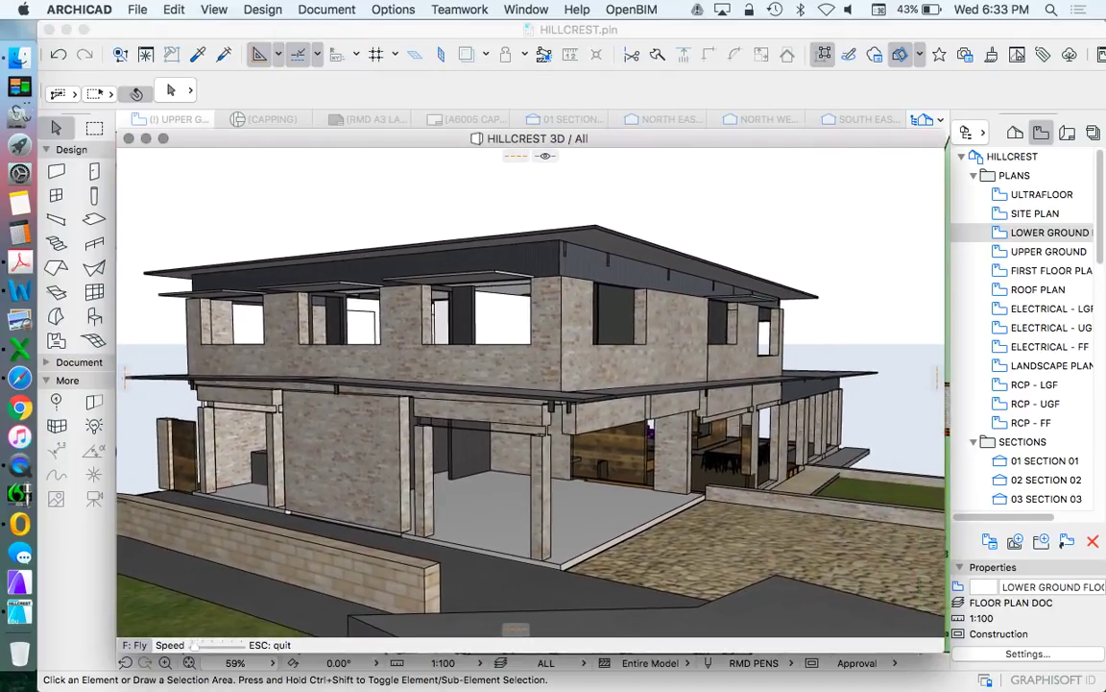
{"action": "key", "text": "Left"}
{"action": "left_click", "coordinate": [532, 393]}
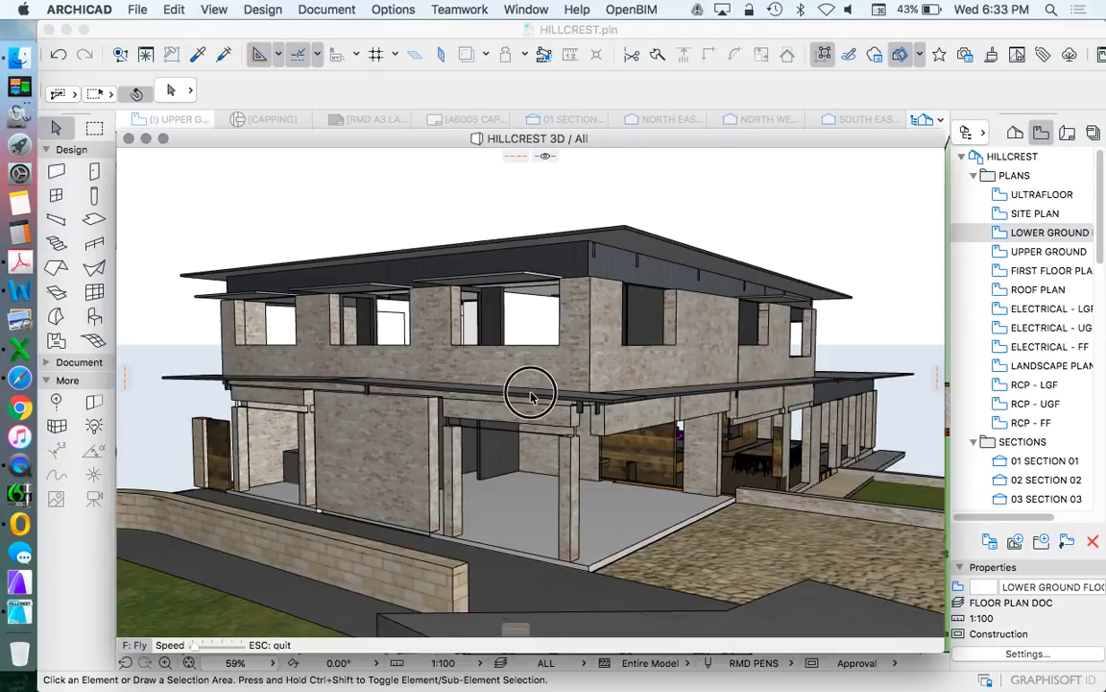
{"action": "key", "text": "Escape"}
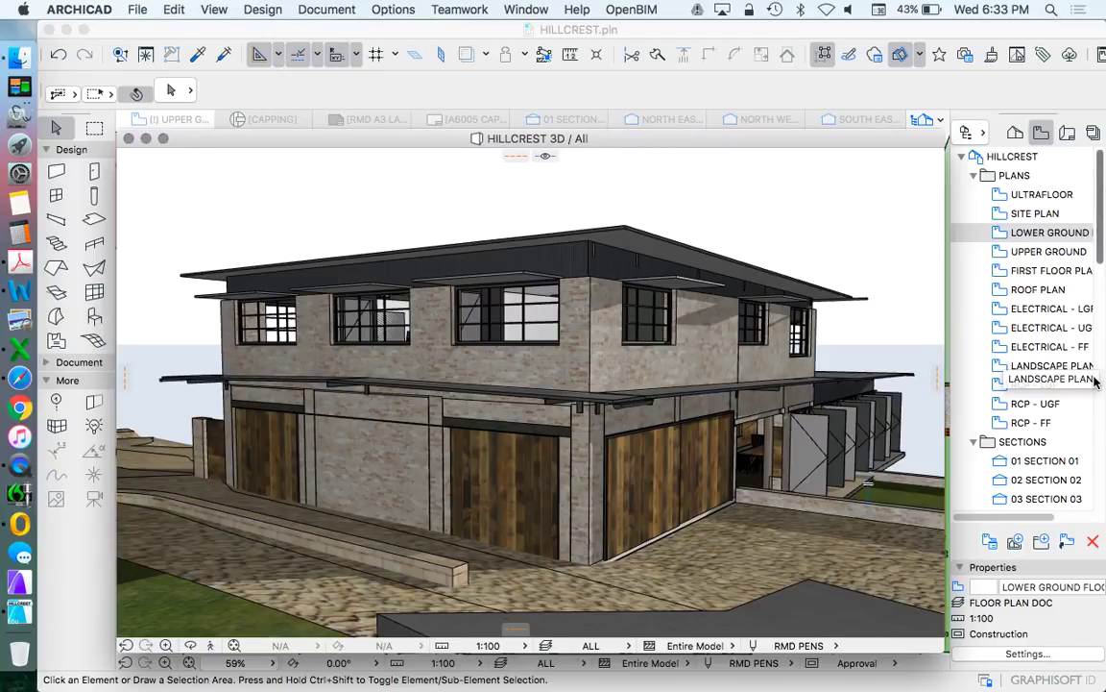
Browse the Project Map and View Map for the 3D views, and show the whole model in 3D again
{"action": "left_click", "coordinate": [1016, 133]}
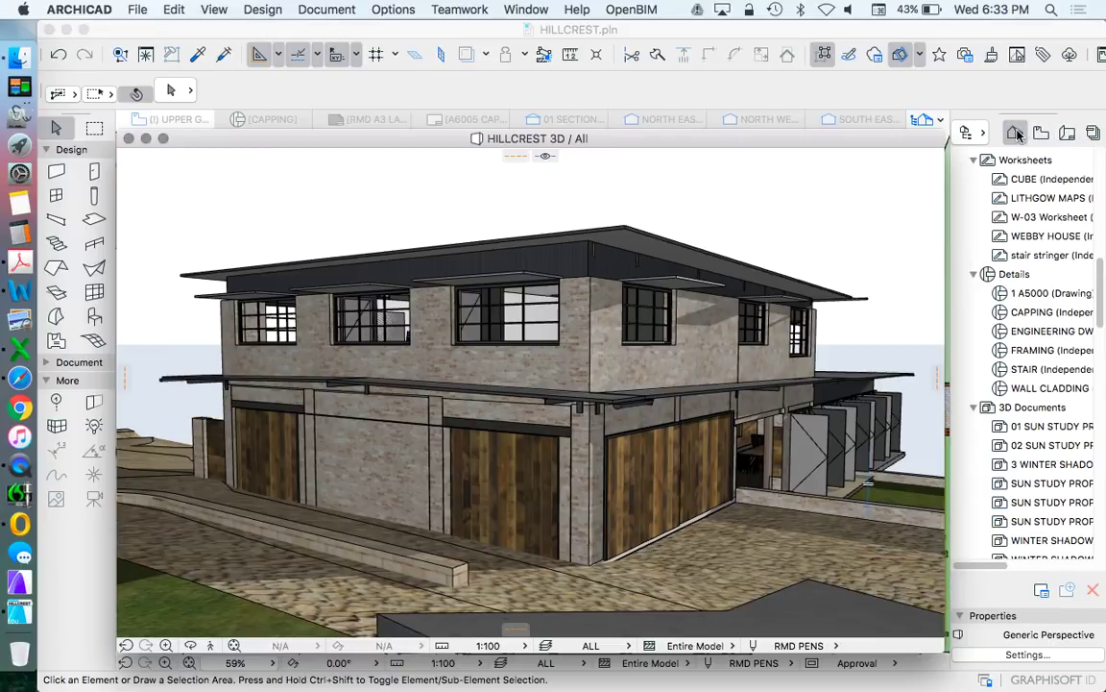
{"action": "left_click", "coordinate": [1041, 133]}
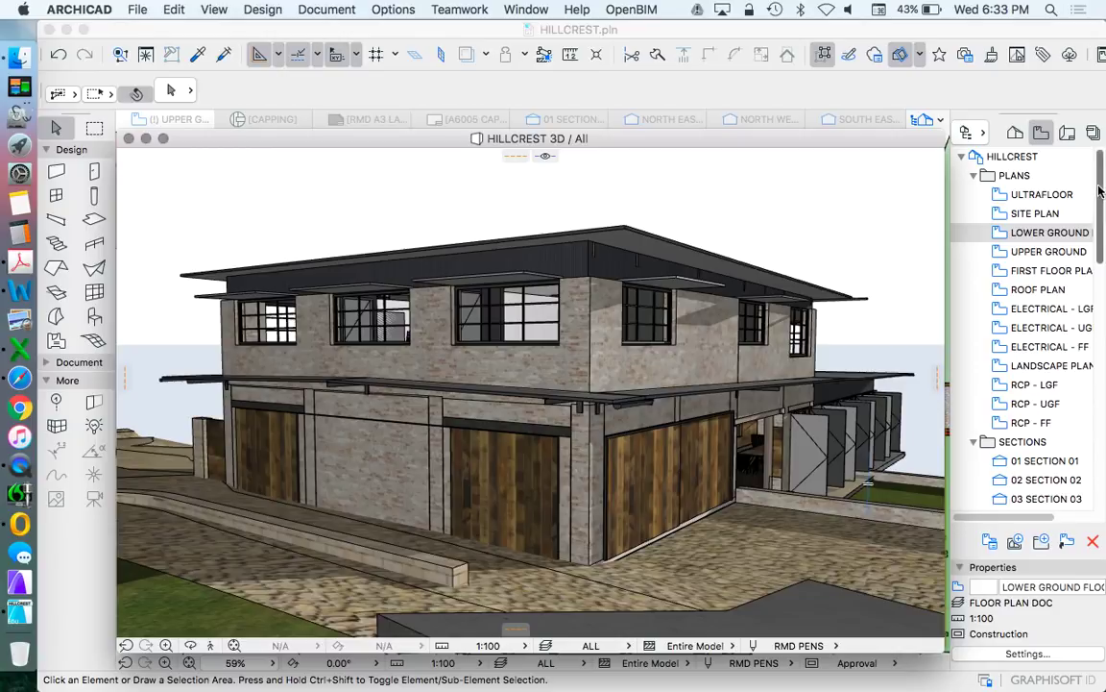
{"action": "left_click_drag", "start_coordinate": [1098, 186], "coordinate": [1101, 291]}
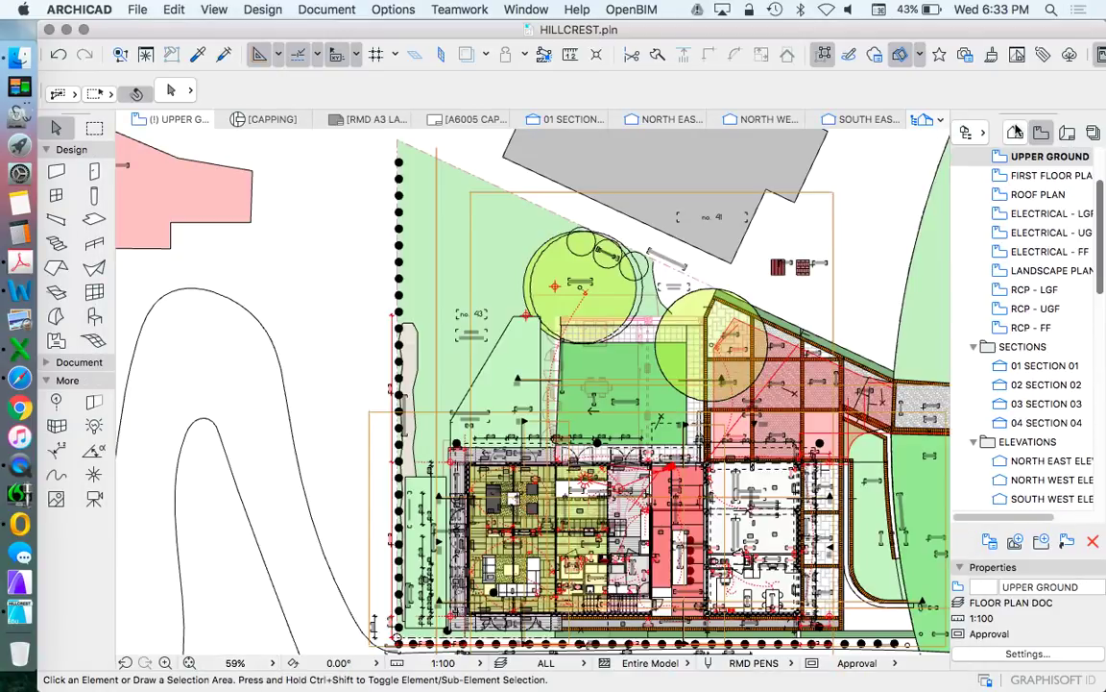
{"action": "left_click", "coordinate": [1014, 133]}
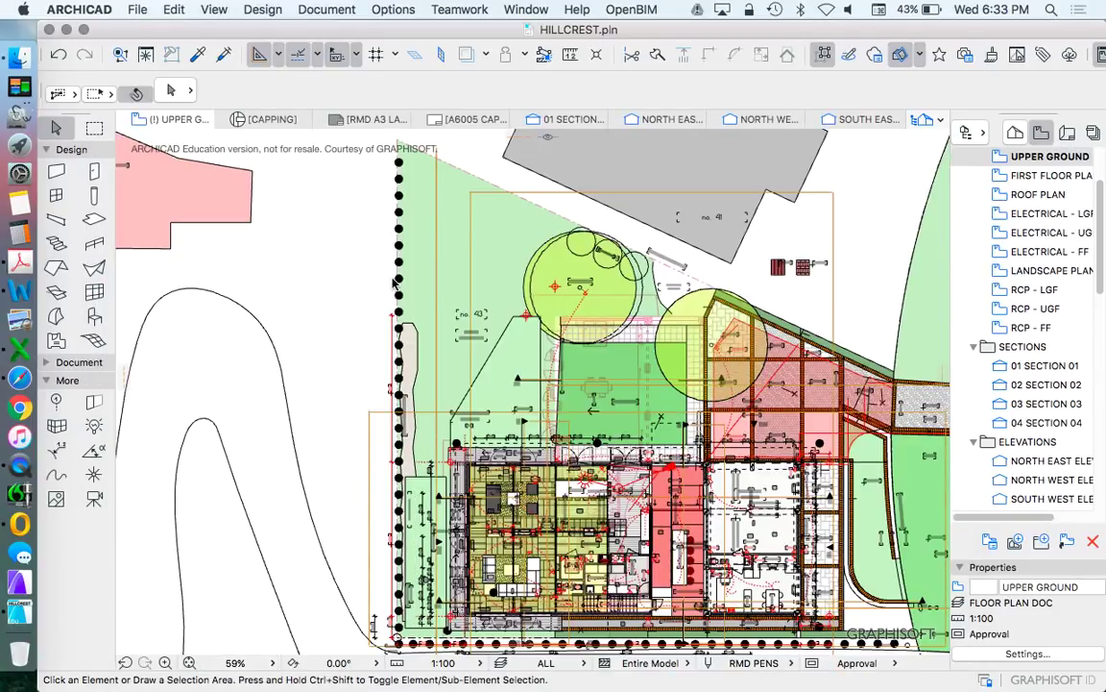
{"action": "right_click", "coordinate": [323, 251]}
{"action": "left_click", "coordinate": [401, 509]}
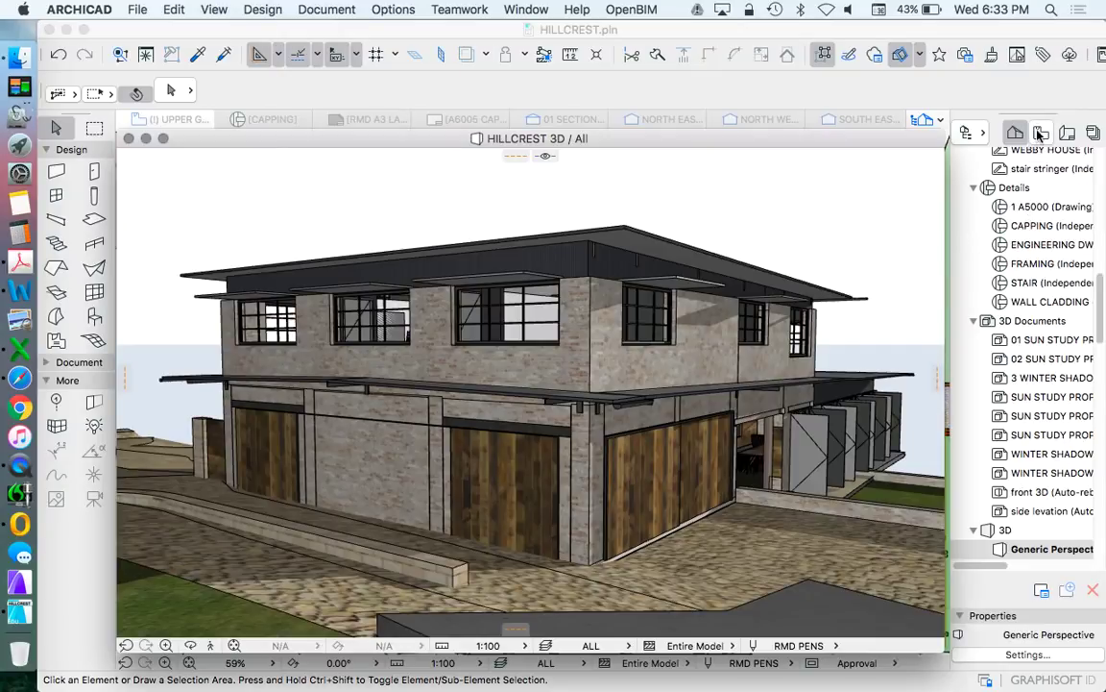
Locate the 3D'S folder in the View Map, showing the model in 3D again along the way
{"action": "left_click", "coordinate": [1041, 133]}
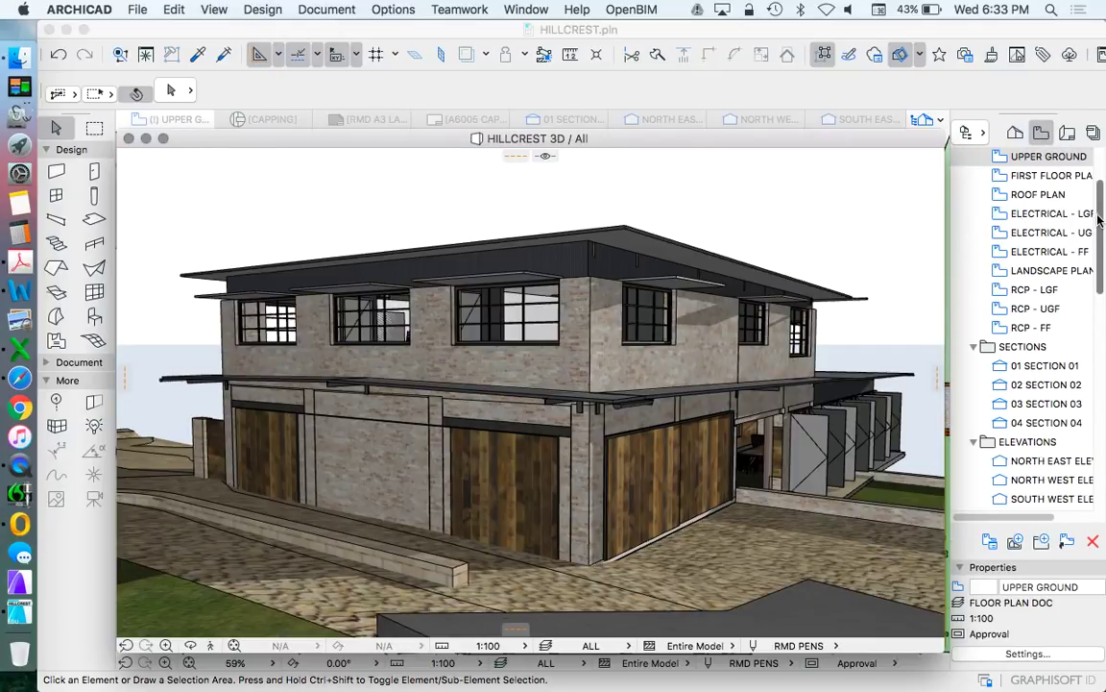
{"action": "left_click_drag", "start_coordinate": [1099, 218], "coordinate": [1097, 288]}
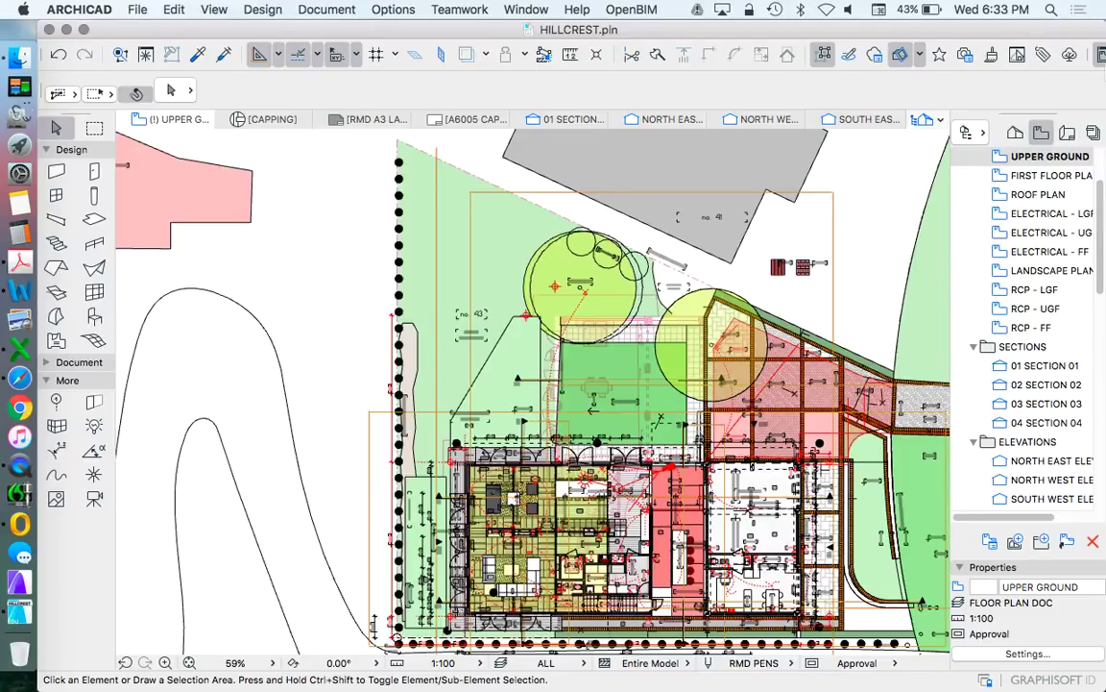
{"action": "right_click", "coordinate": [327, 253]}
{"action": "left_click", "coordinate": [426, 495]}
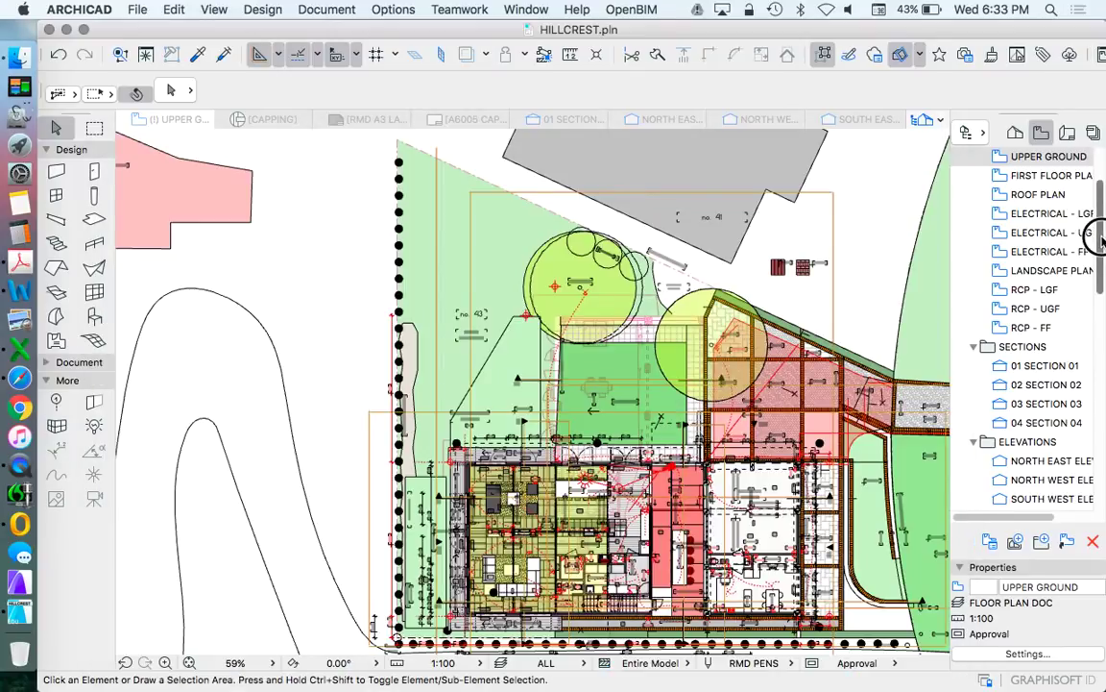
{"action": "left_click_drag", "start_coordinate": [1102, 240], "coordinate": [1087, 331]}
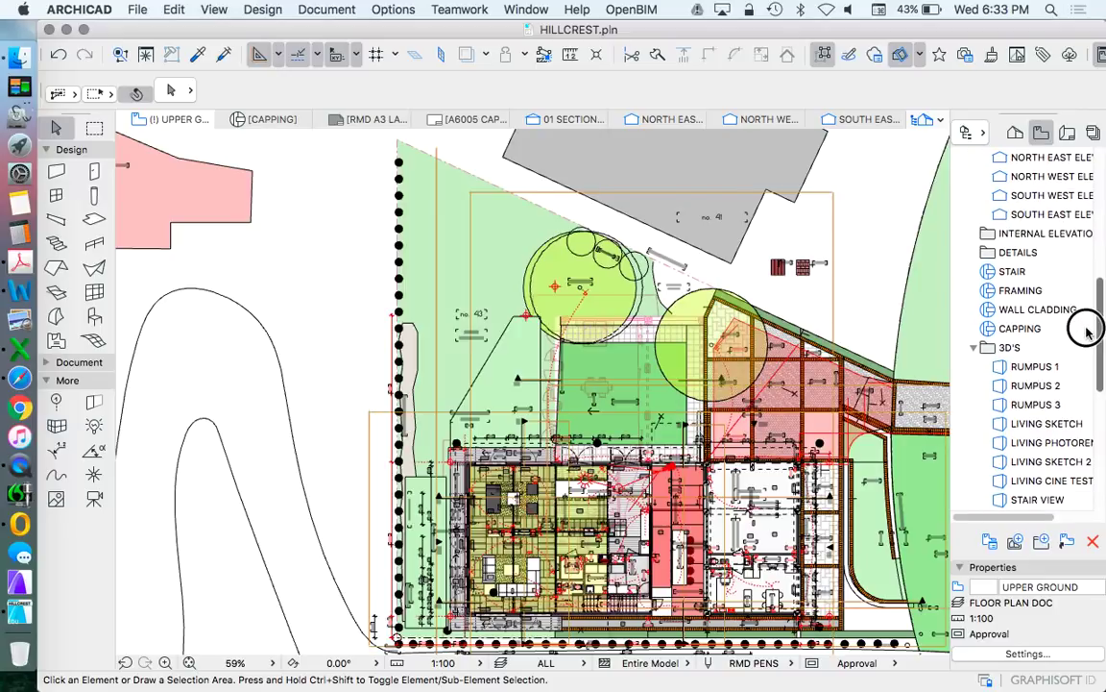
{"action": "right_click", "coordinate": [993, 351]}
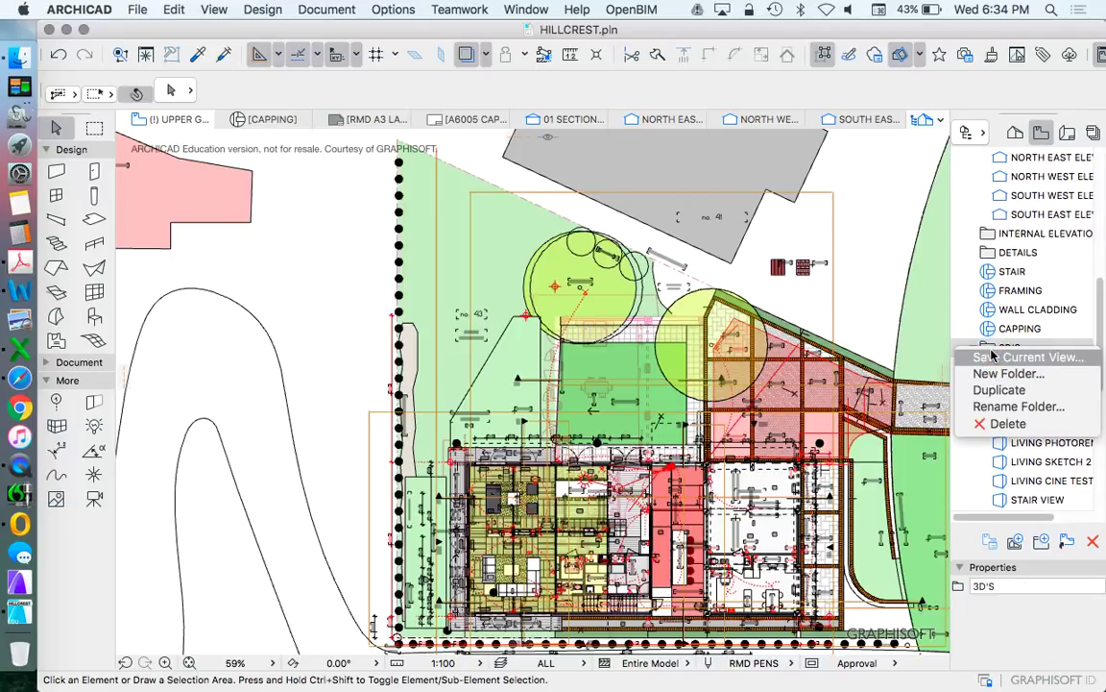
{"action": "left_click", "coordinate": [1005, 358]}
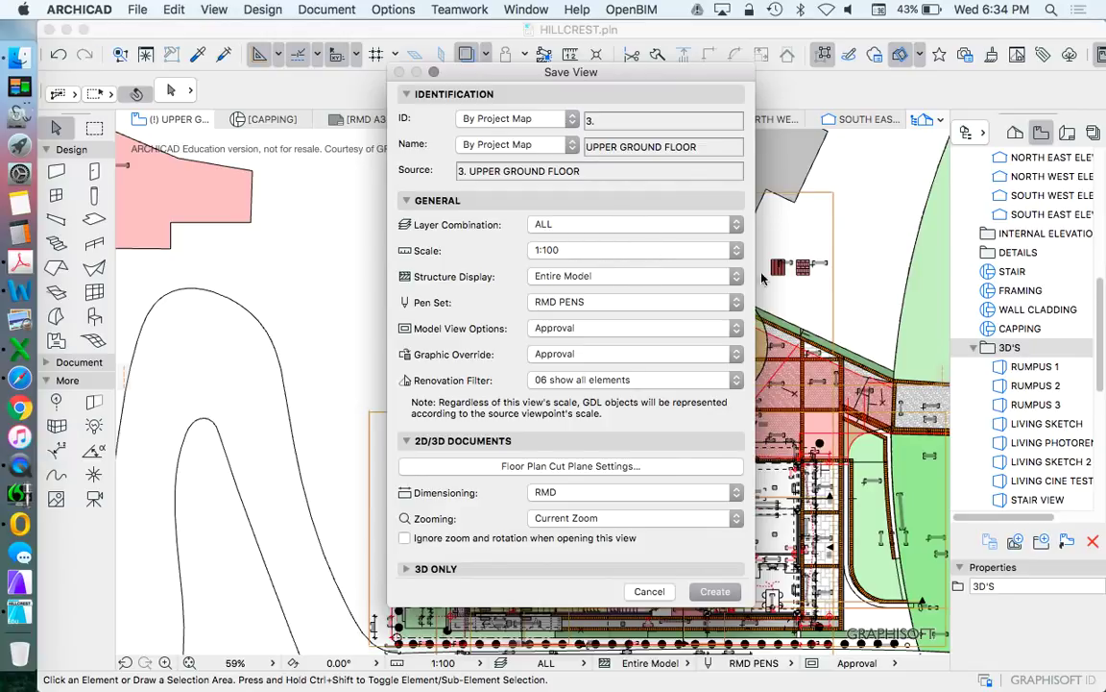
{"action": "left_click", "coordinate": [650, 591]}
Show the whole model in 3D and save the current view in the 3D'S folder with the custom name STREET VIEW 1
{"action": "right_click", "coordinate": [335, 262]}
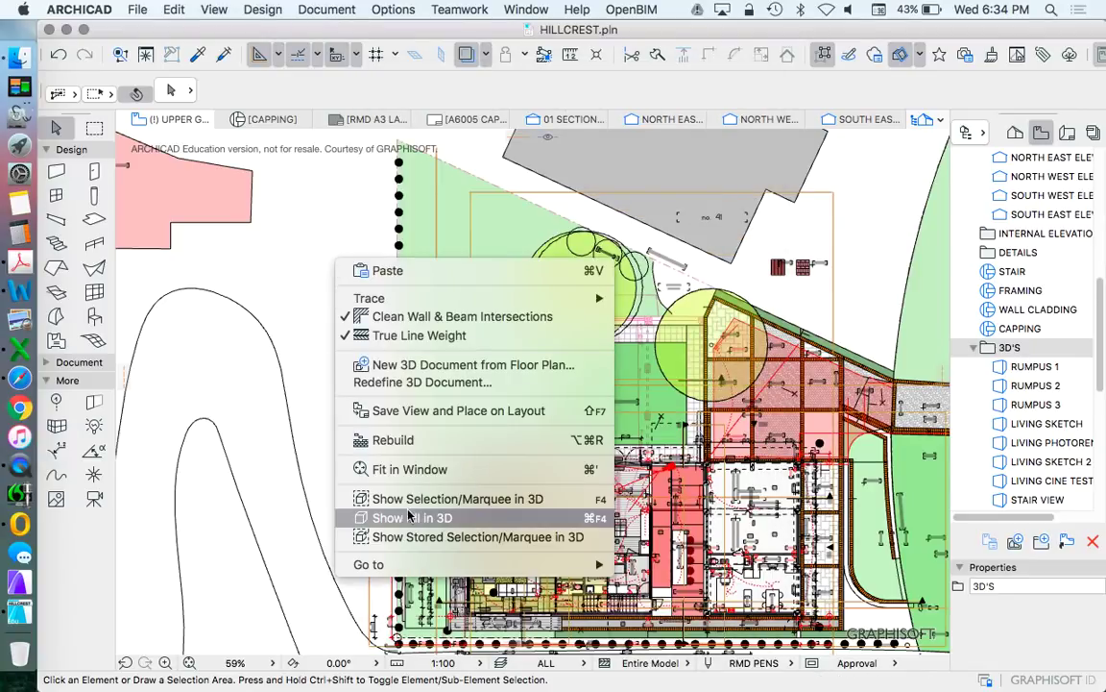
{"action": "left_click", "coordinate": [413, 517]}
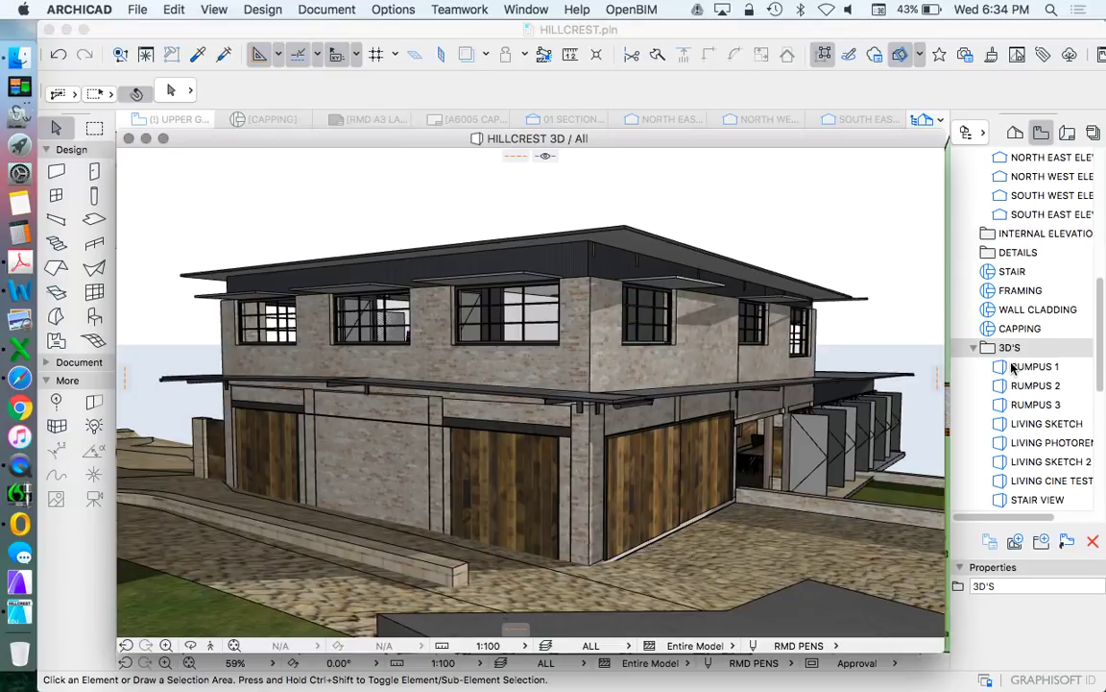
{"action": "right_click", "coordinate": [1008, 351]}
{"action": "left_click", "coordinate": [1018, 355]}
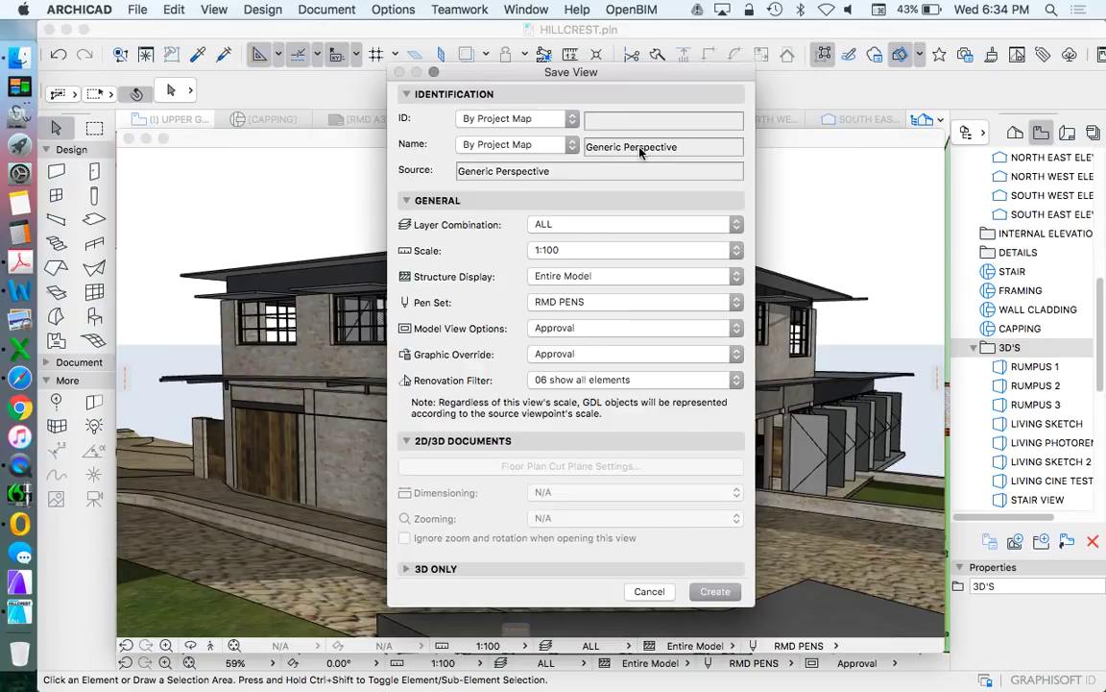
{"action": "left_click", "coordinate": [514, 142]}
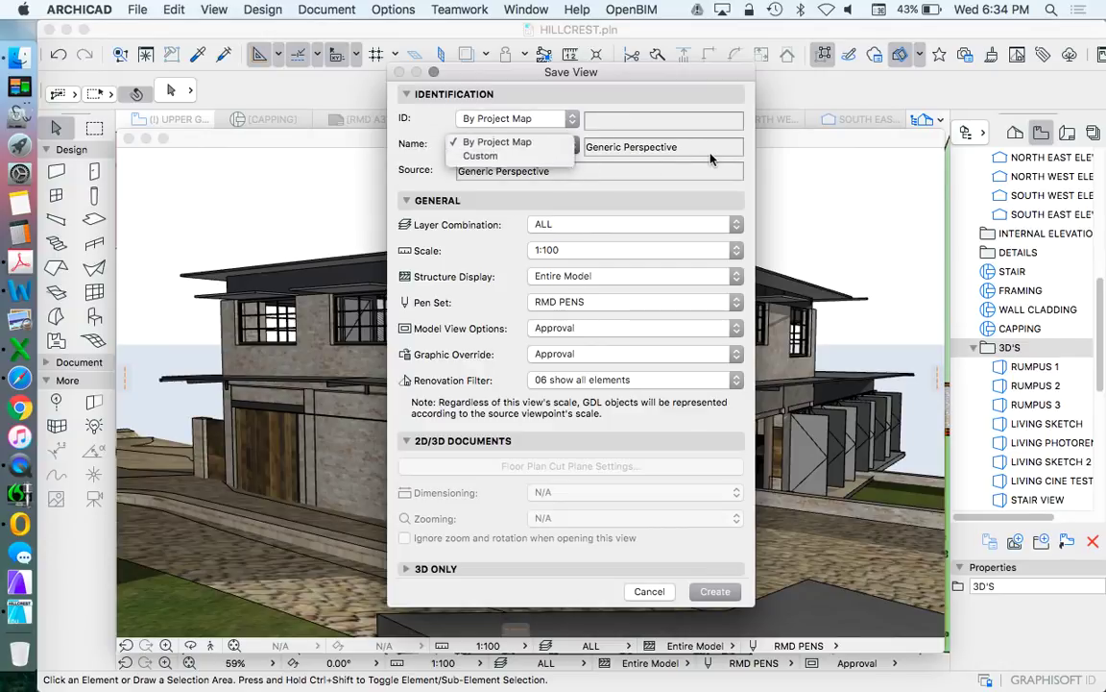
{"action": "left_click_drag", "start_coordinate": [705, 148], "coordinate": [544, 146]}
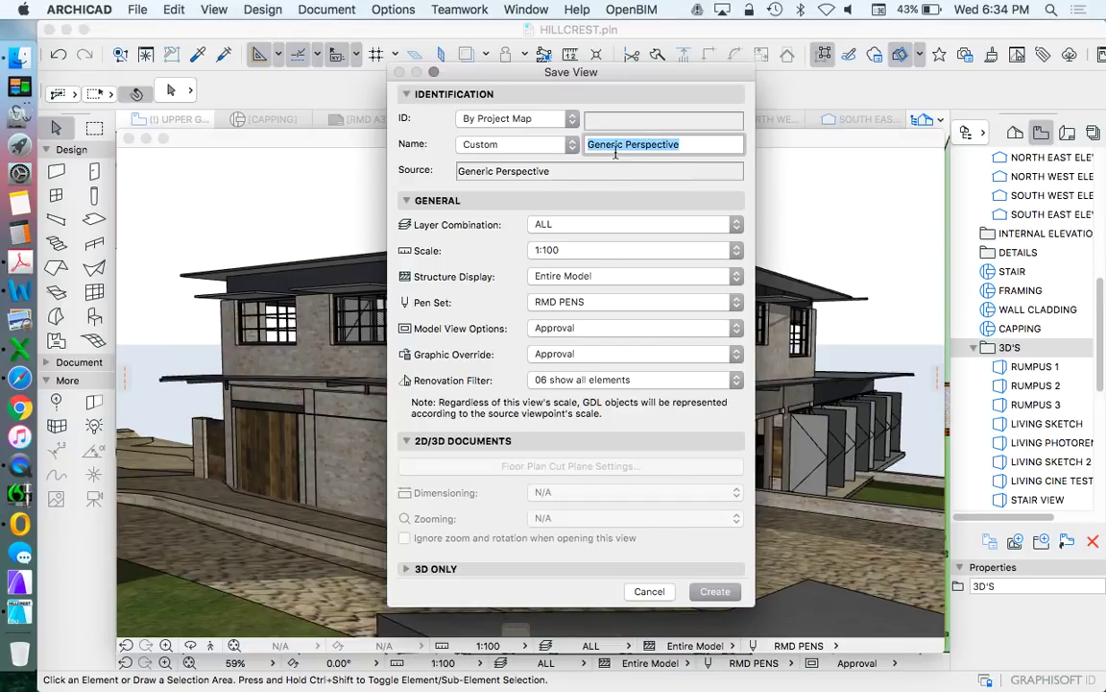
{"action": "type", "text": "STREET"}
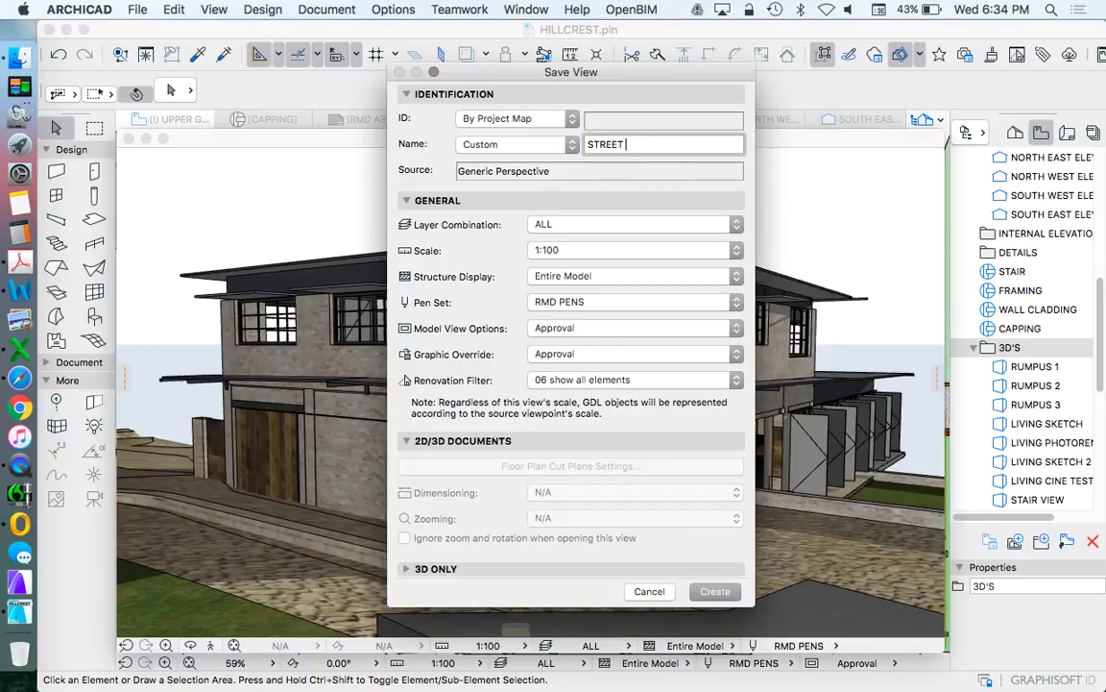
{"action": "type", "text": " VIEW 1"}
{"action": "key", "text": "Return"}
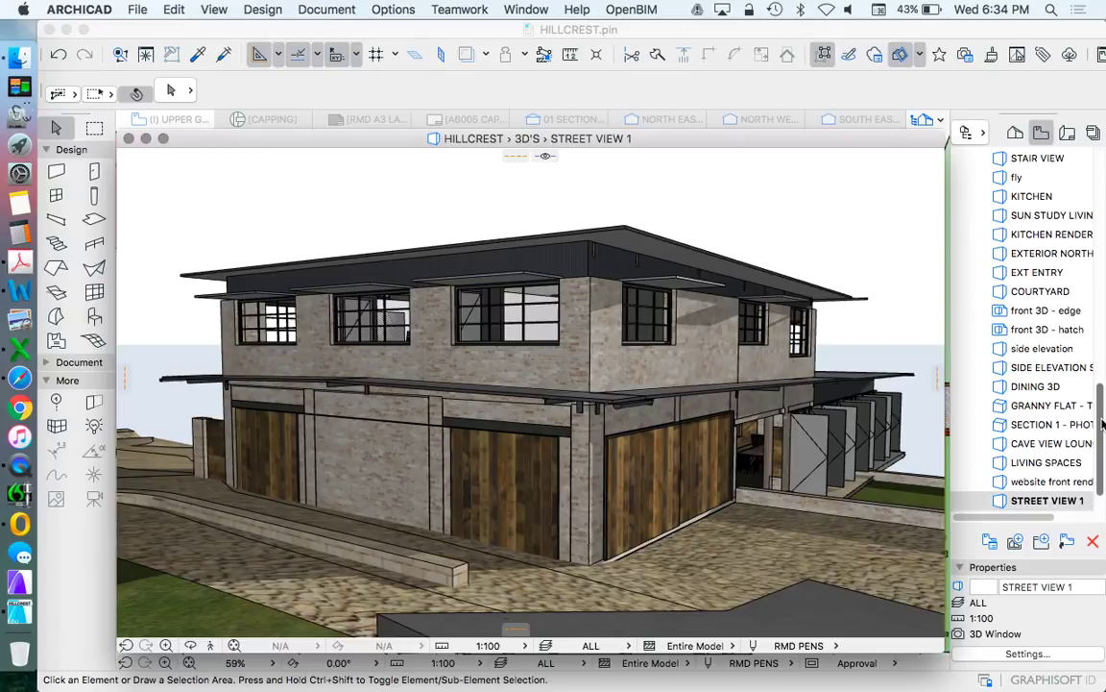
Open the UPPER GROUND plan view from the View Map and inspect the existing camera beside the patio
{"action": "left_click_drag", "start_coordinate": [1103, 424], "coordinate": [1089, 168]}
{"action": "left_click", "coordinate": [1041, 252]}
{"action": "double_click", "coordinate": [1041, 253]}
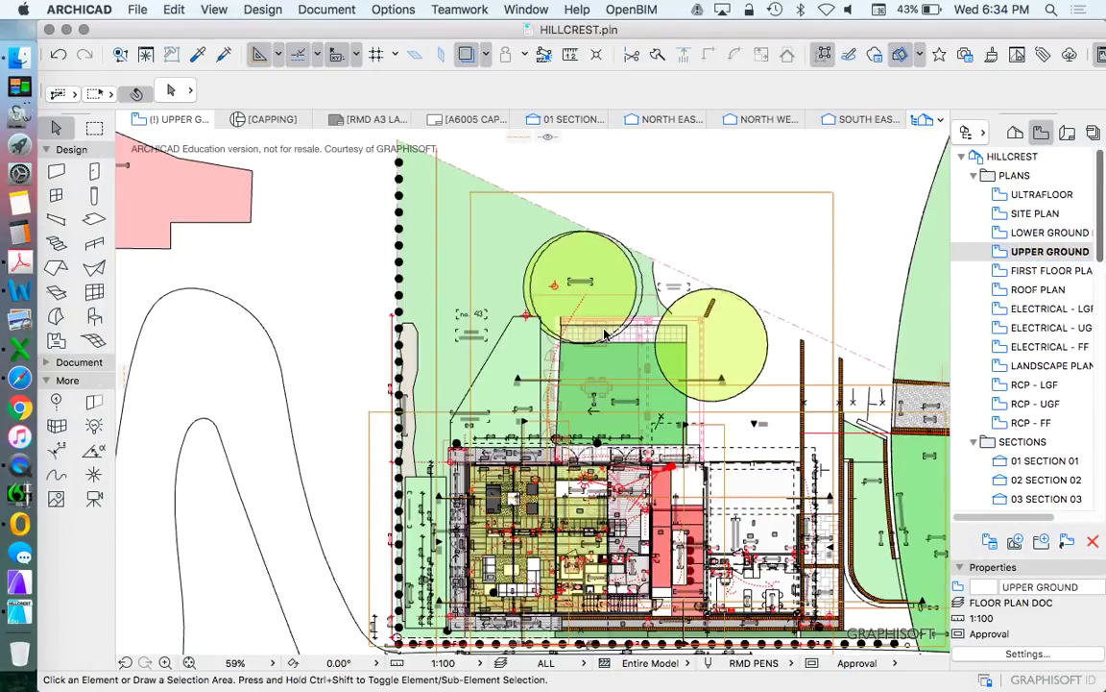
{"action": "scroll", "coordinate": [605, 334], "scroll_direction": "down", "scroll_amount": 6}
{"action": "scroll", "coordinate": [629, 394], "scroll_direction": "up", "scroll_amount": 6}
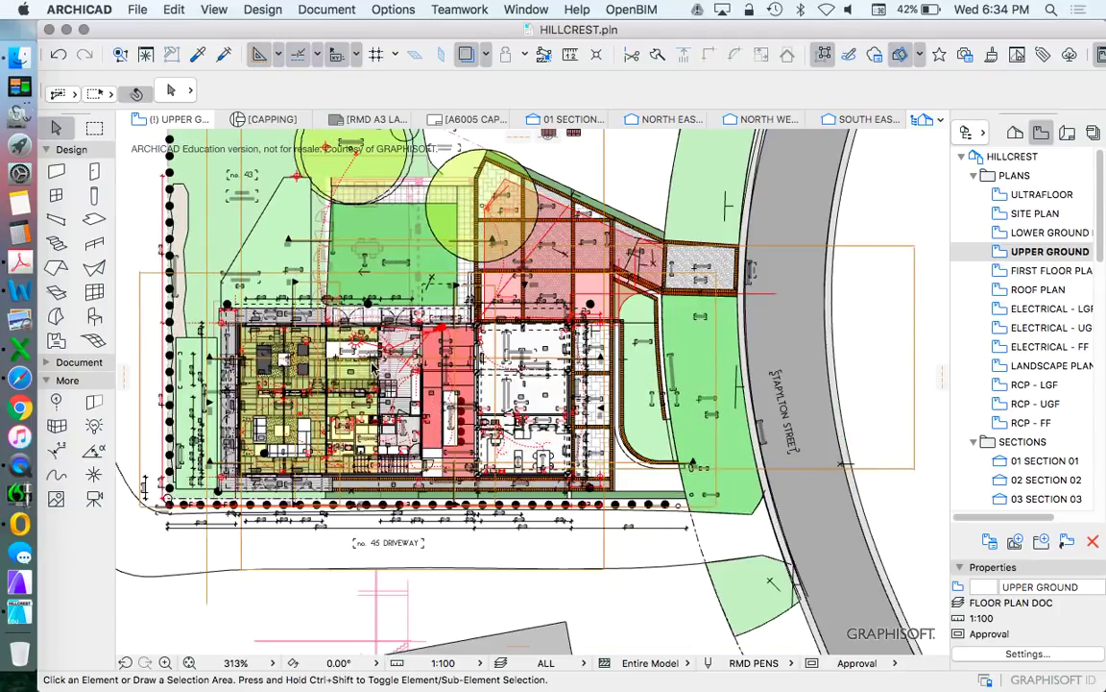
{"action": "scroll", "coordinate": [430, 371], "scroll_direction": "down", "scroll_amount": 3}
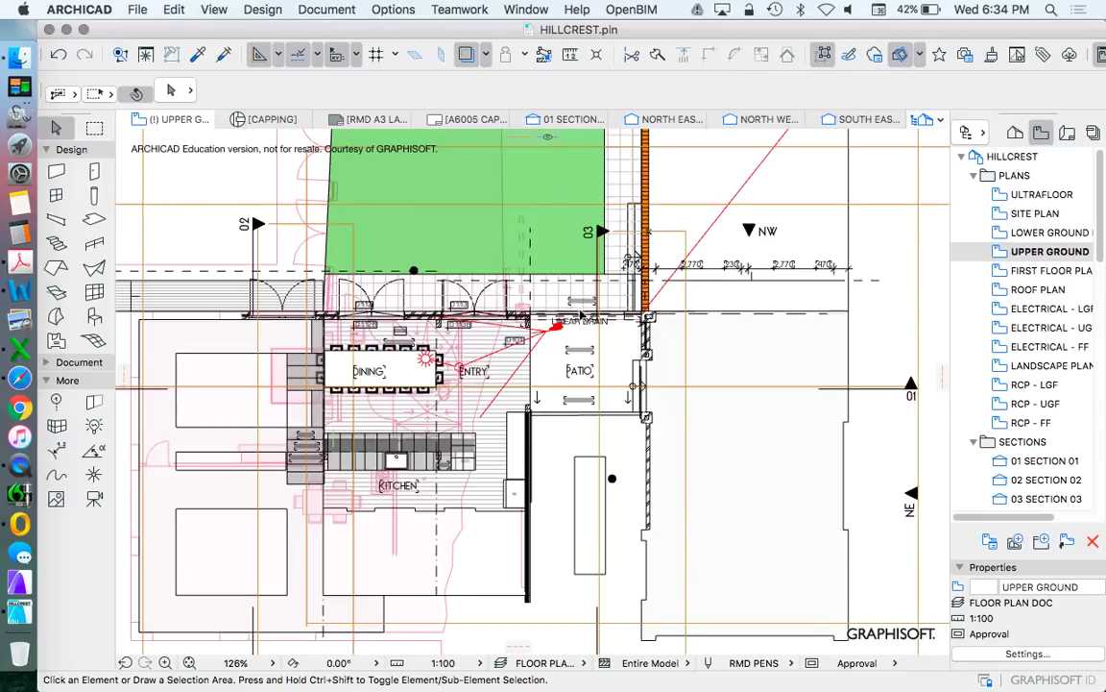
{"action": "left_click", "coordinate": [554, 330]}
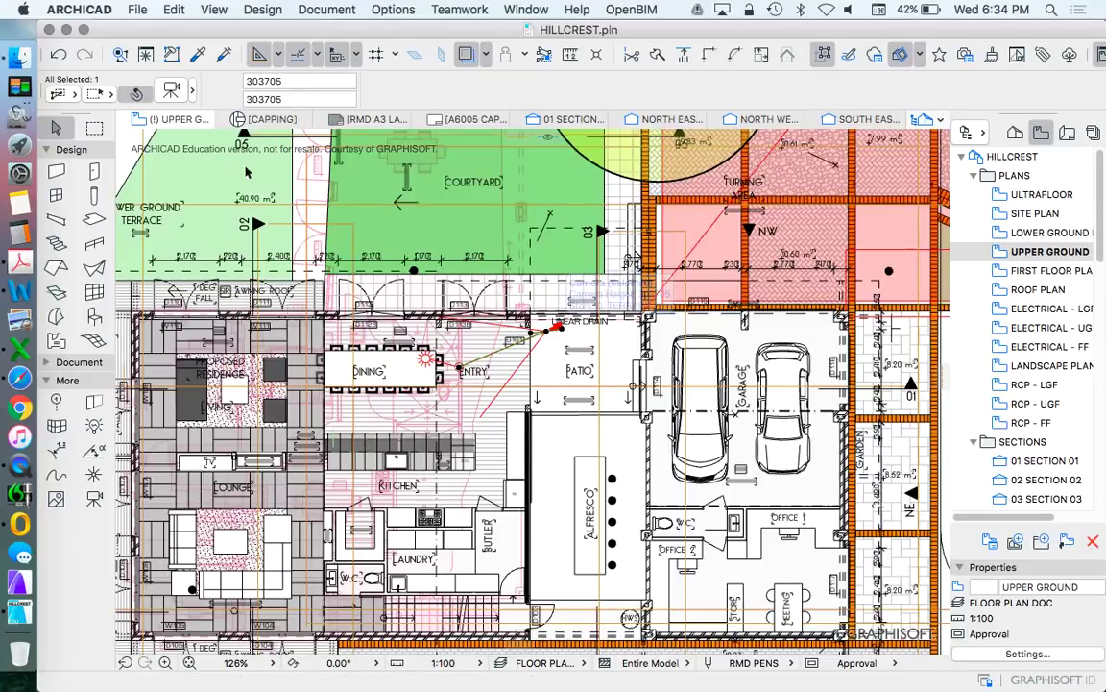
{"action": "left_click", "coordinate": [126, 137]}
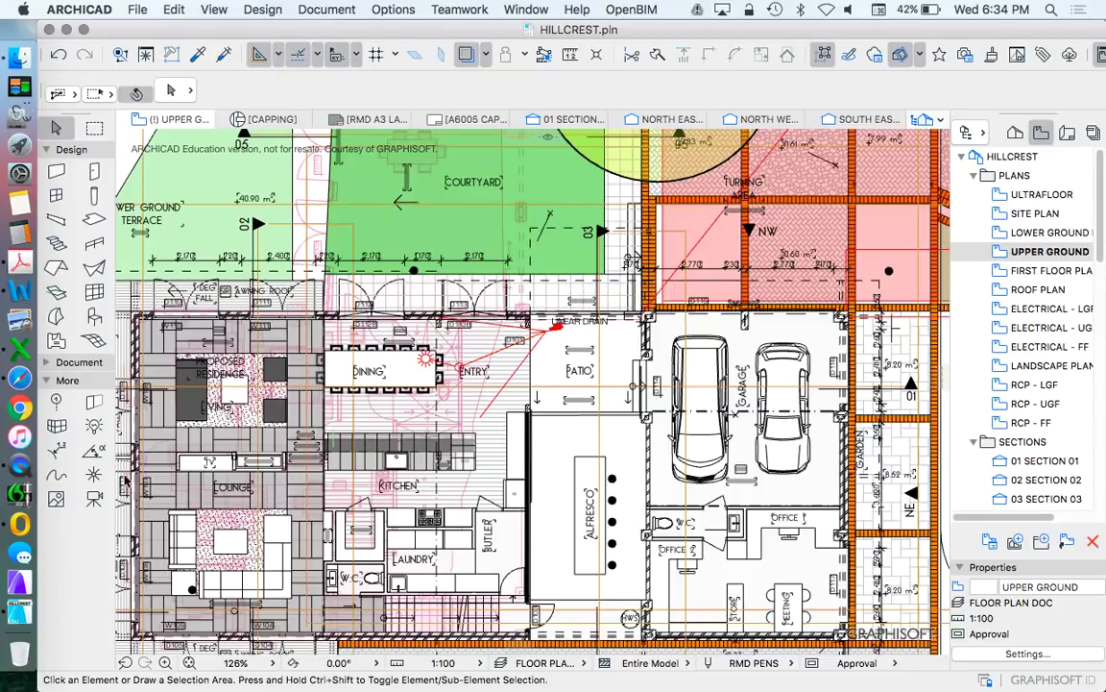
Create a new camera path named STREET VIEW in the Camera tool's settings, without copying the current path
{"action": "left_click", "coordinate": [94, 498]}
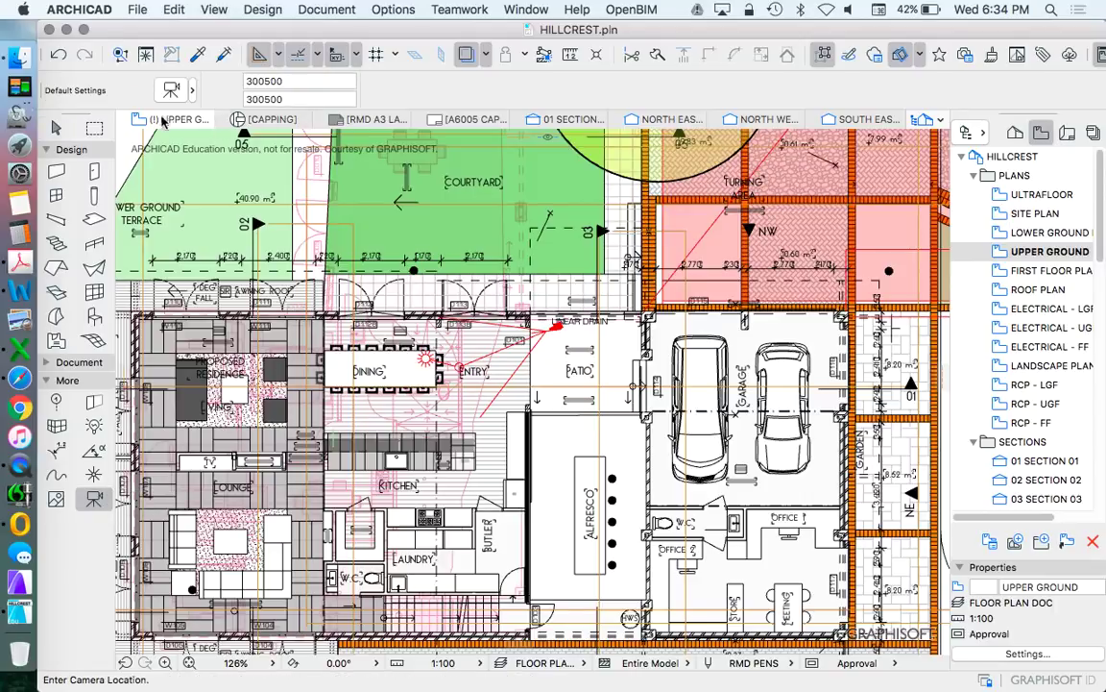
{"action": "left_click", "coordinate": [159, 86]}
{"action": "left_click", "coordinate": [539, 179]}
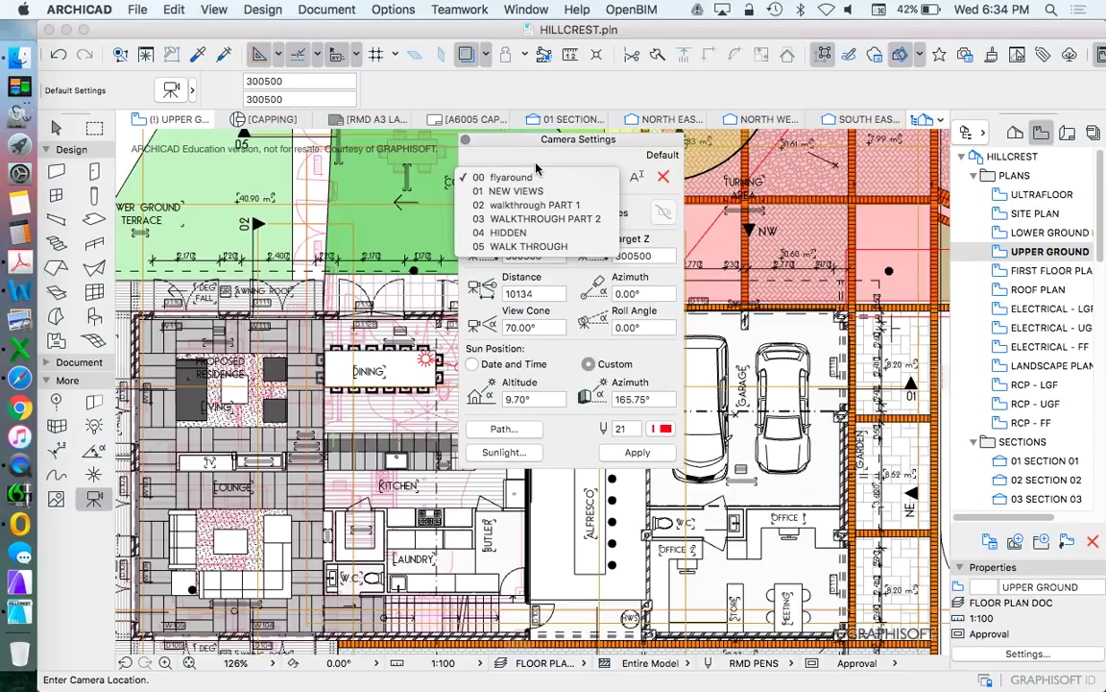
{"action": "left_click", "coordinate": [537, 165]}
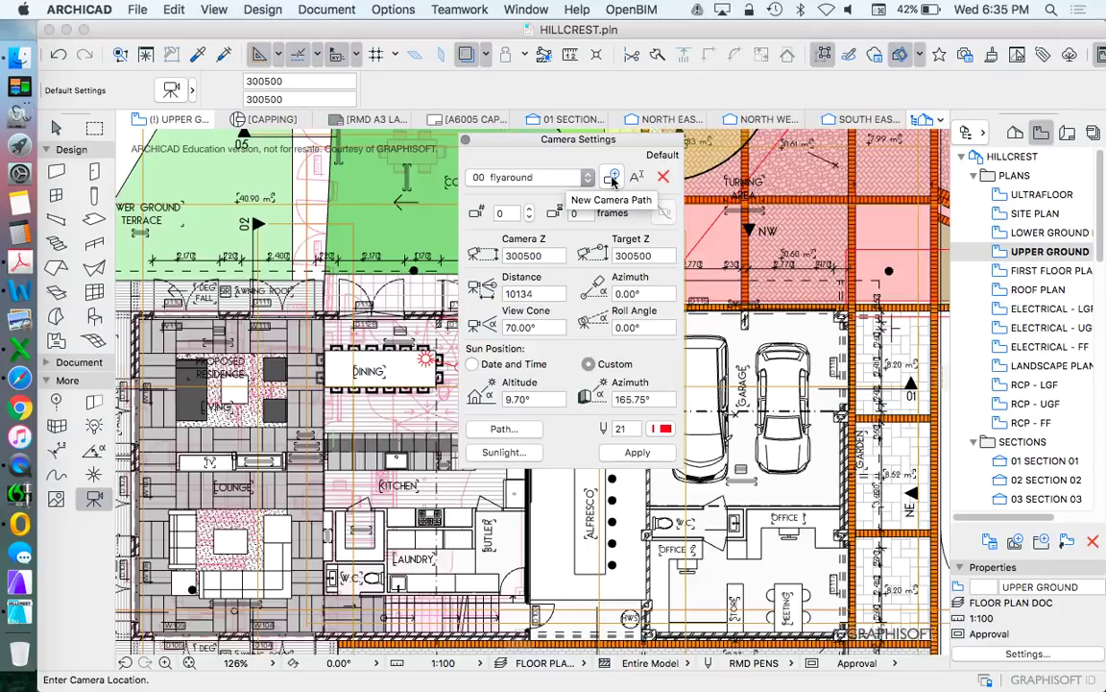
{"action": "left_click", "coordinate": [612, 178]}
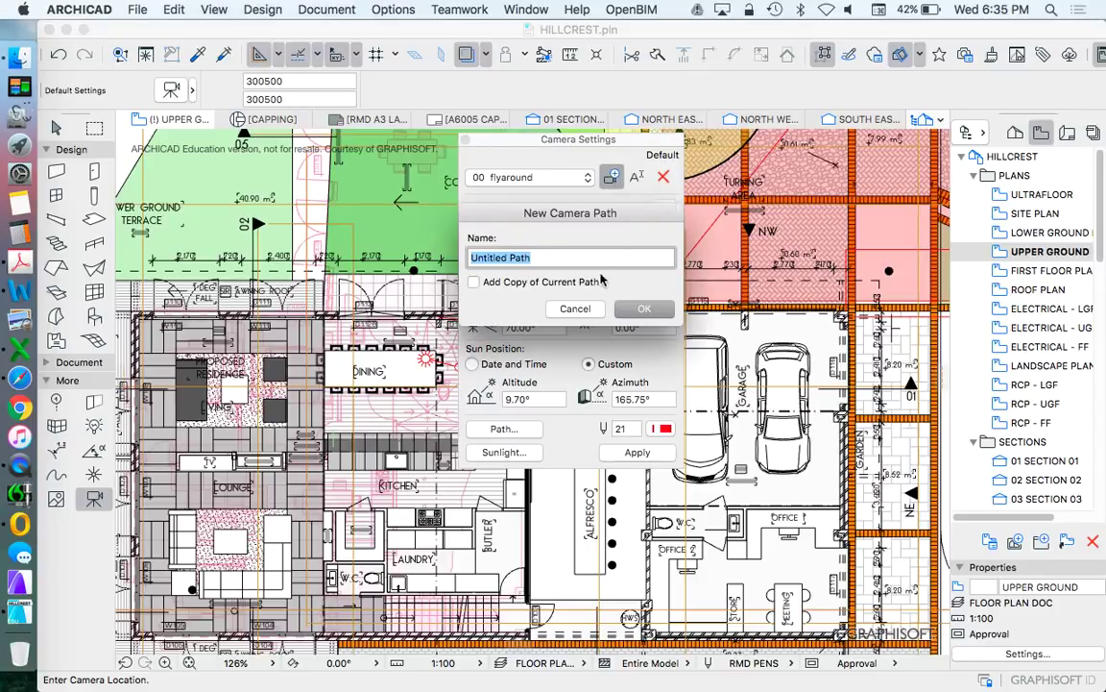
{"action": "left_click_drag", "start_coordinate": [557, 143], "coordinate": [794, 143]}
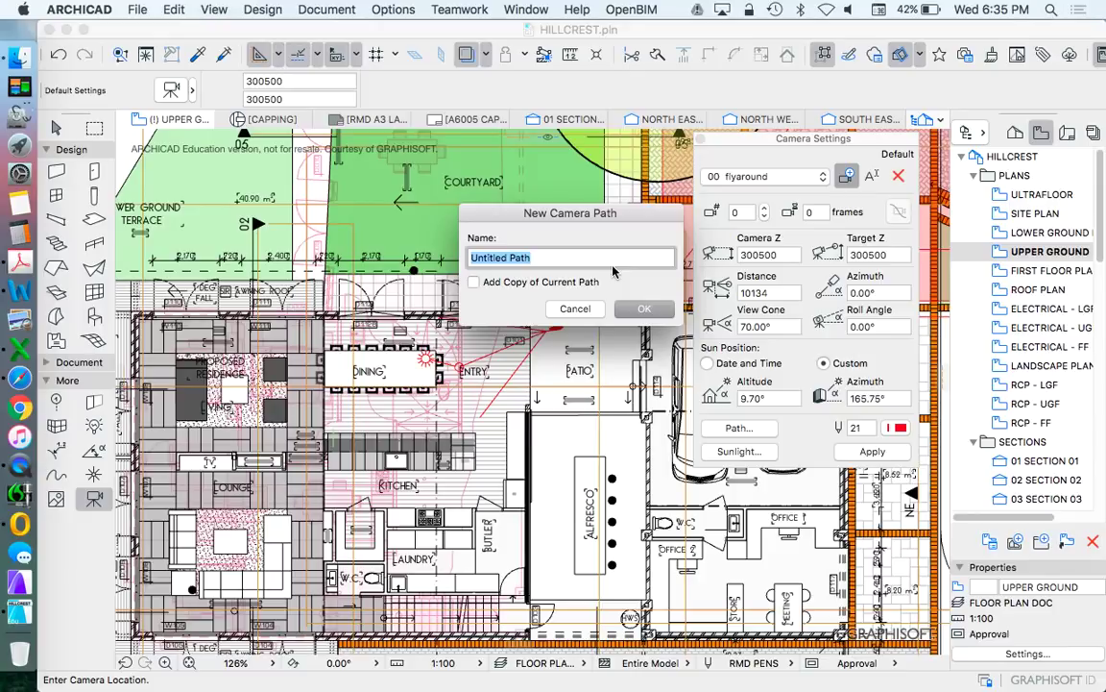
{"action": "type", "text": "STREET VIEW"}
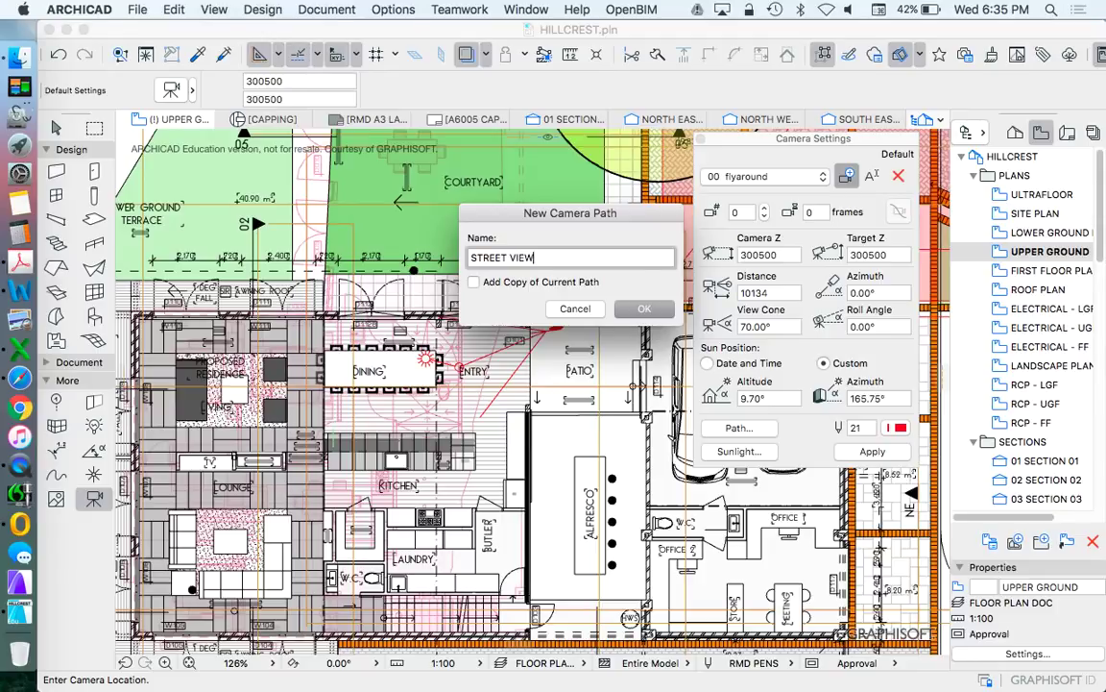
{"action": "key", "text": "Return"}
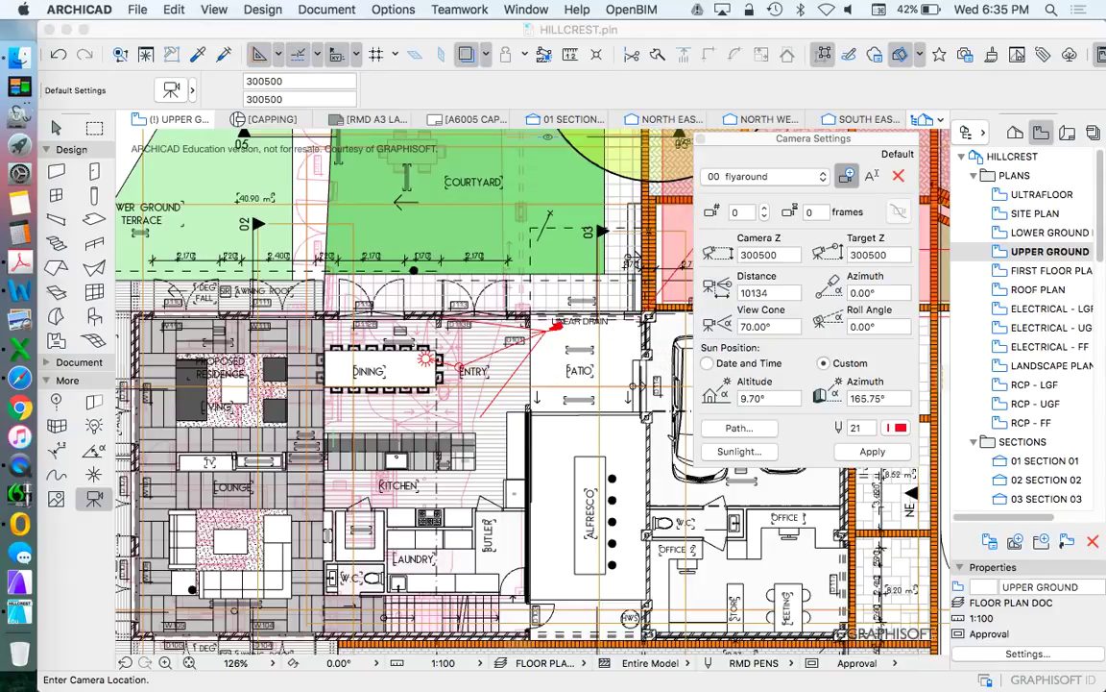
Show the -1. AHD story as a trace reference beneath the upper ground floor plan
{"action": "scroll", "coordinate": [329, 415], "scroll_direction": "down", "scroll_amount": 7}
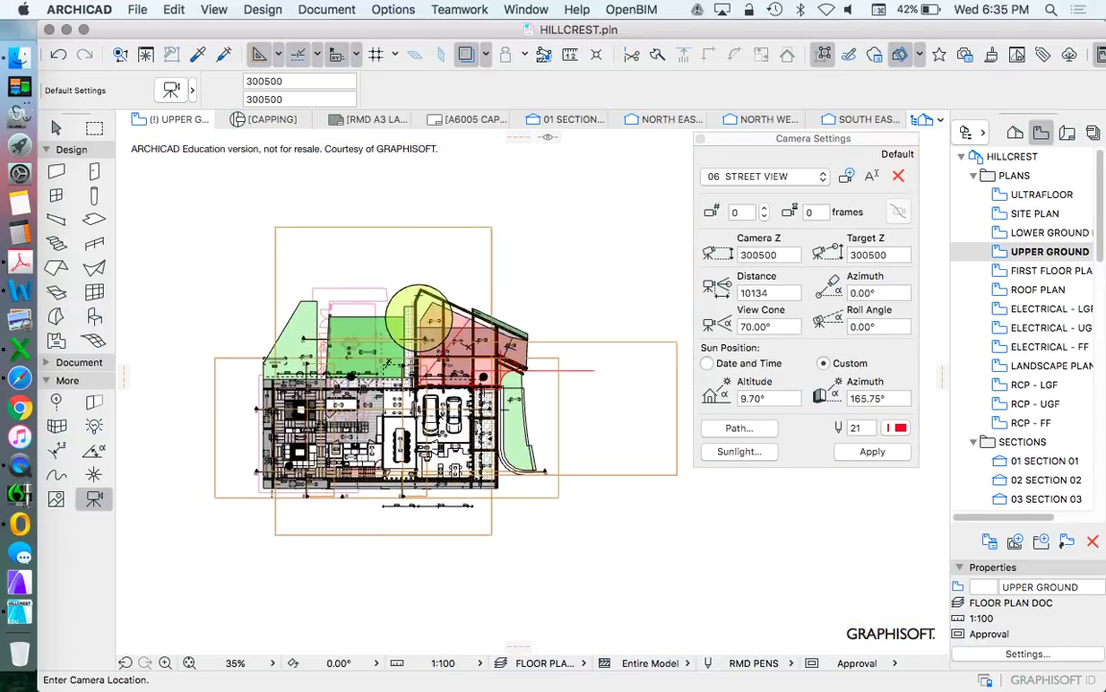
{"action": "scroll", "coordinate": [362, 423], "scroll_direction": "up", "scroll_amount": 1}
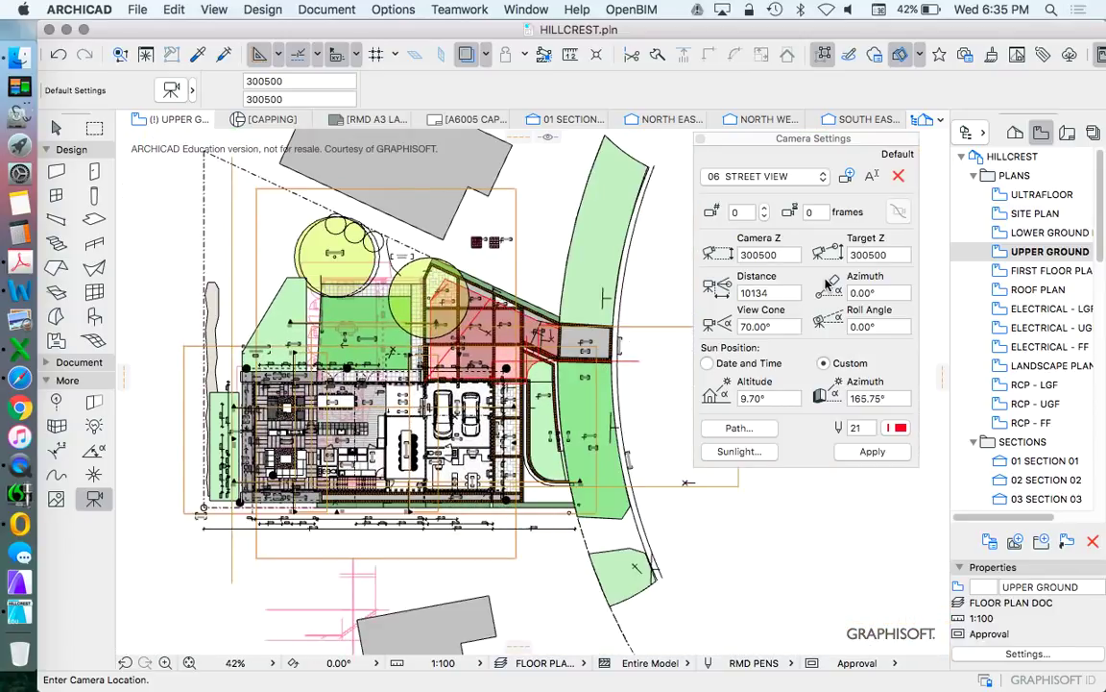
{"action": "scroll", "coordinate": [612, 363], "scroll_direction": "up", "scroll_amount": 3}
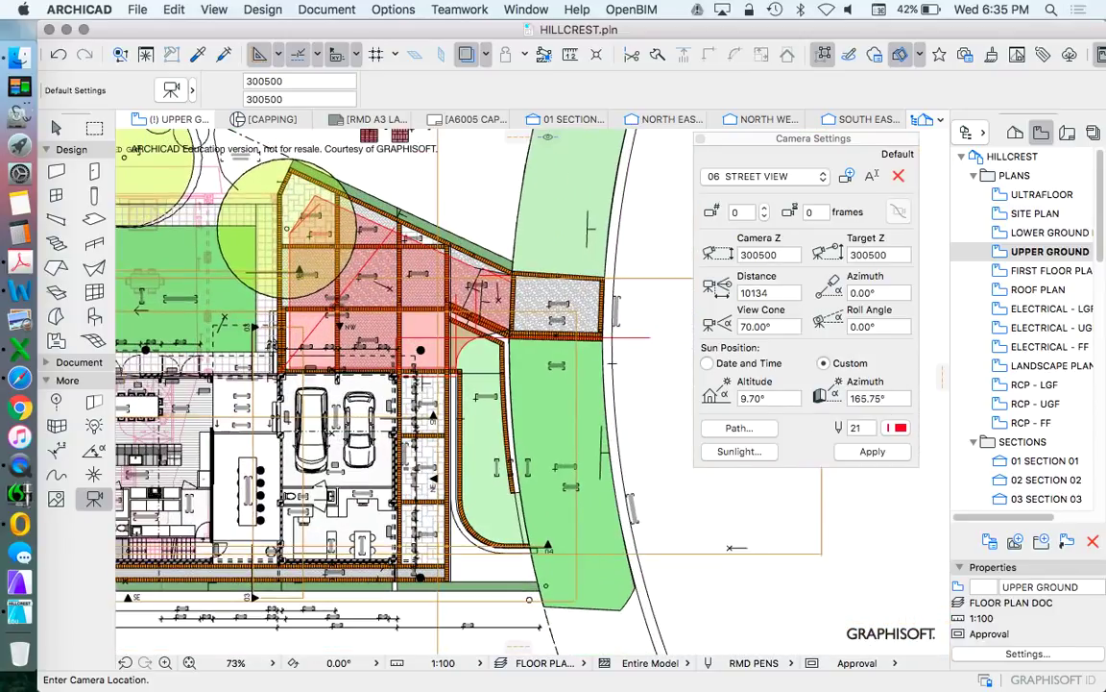
{"action": "scroll", "coordinate": [526, 332], "scroll_direction": "down", "scroll_amount": 3}
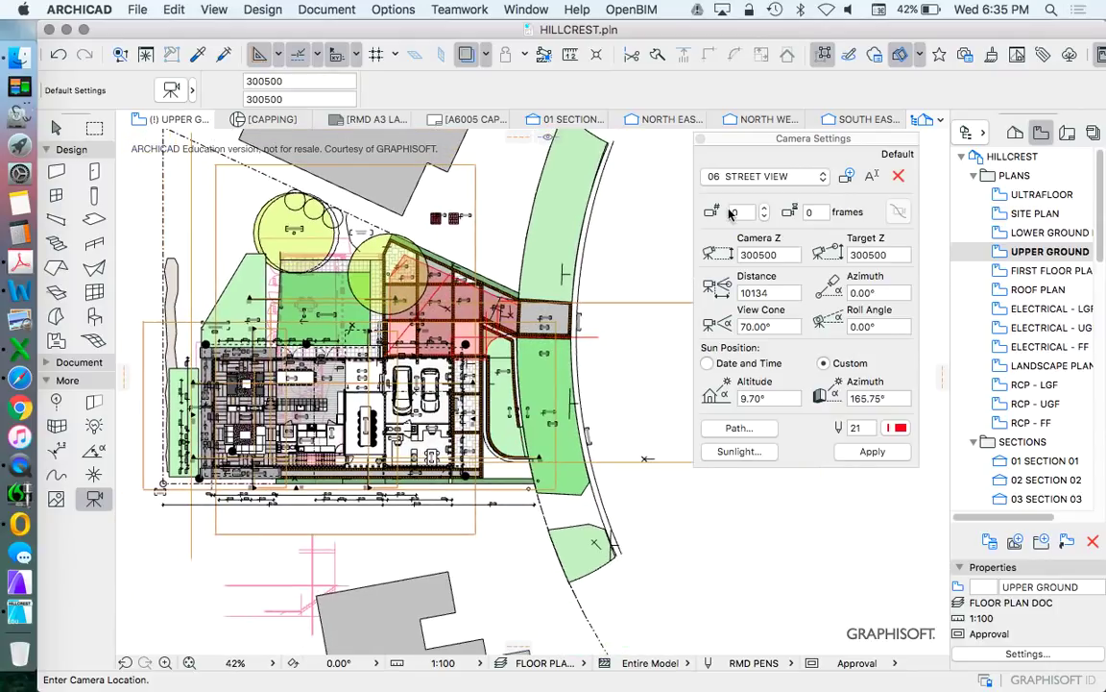
{"action": "left_click", "coordinate": [1015, 132]}
{"action": "right_click", "coordinate": [1035, 232]}
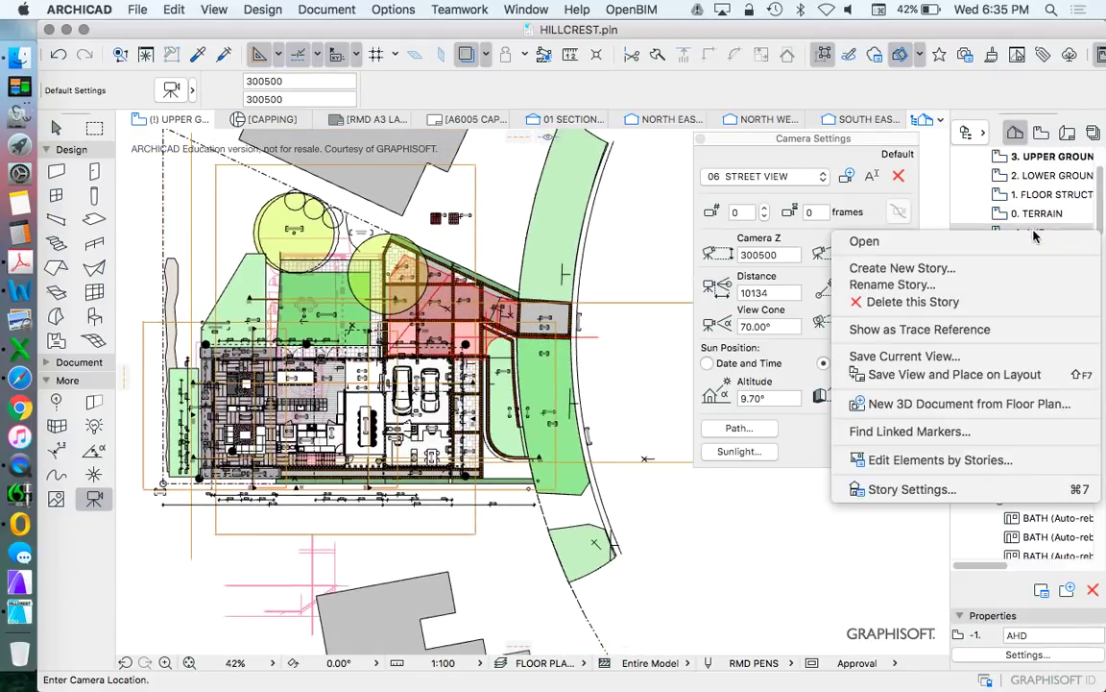
{"action": "left_click", "coordinate": [979, 329]}
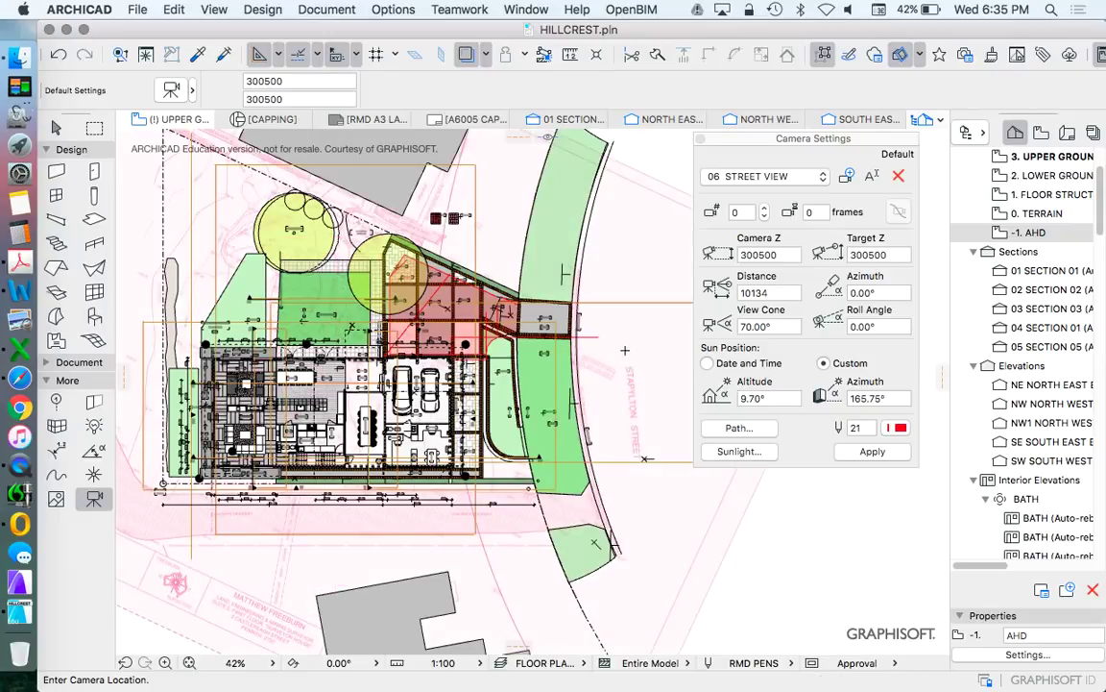
Place a camera at the survey benchmark on the Stapylton Street kerb, aimed through the garage at the house, target about 18663 mm away
{"action": "scroll", "coordinate": [628, 390], "scroll_direction": "up", "scroll_amount": 1}
{"action": "scroll", "coordinate": [628, 392], "scroll_direction": "up", "scroll_amount": 1}
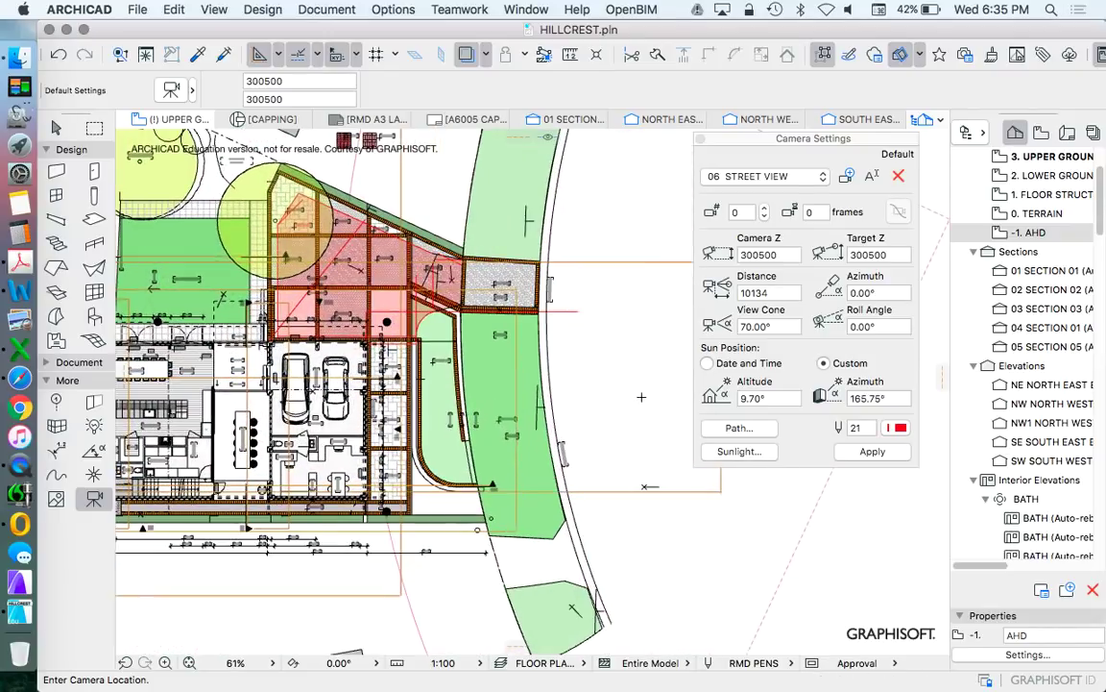
{"action": "scroll", "coordinate": [628, 396], "scroll_direction": "up", "scroll_amount": 2}
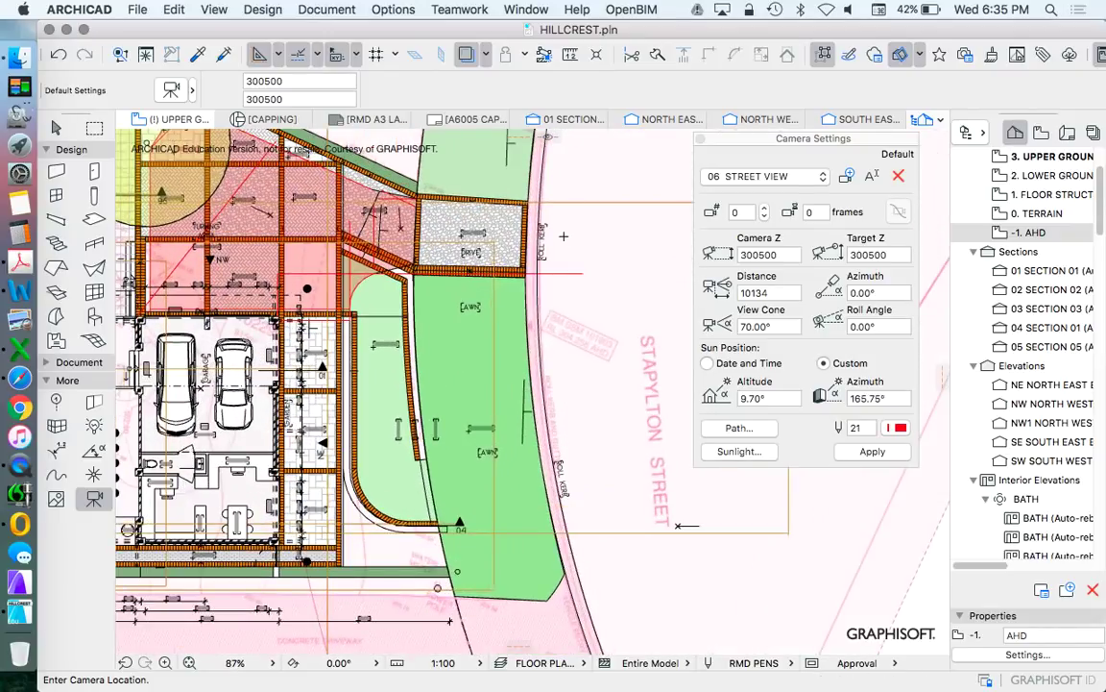
{"action": "scroll", "coordinate": [549, 309], "scroll_direction": "right", "scroll_amount": 3}
{"action": "scroll", "coordinate": [549, 309], "scroll_direction": "up", "scroll_amount": 5}
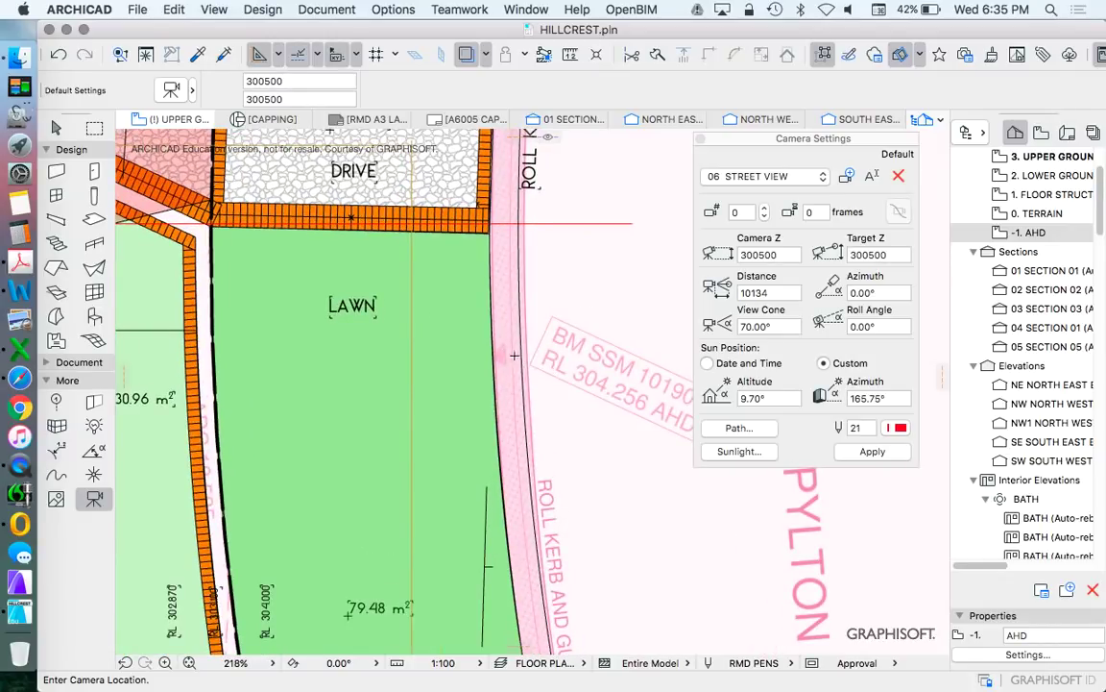
{"action": "scroll", "coordinate": [532, 348], "scroll_direction": "down", "scroll_amount": 2}
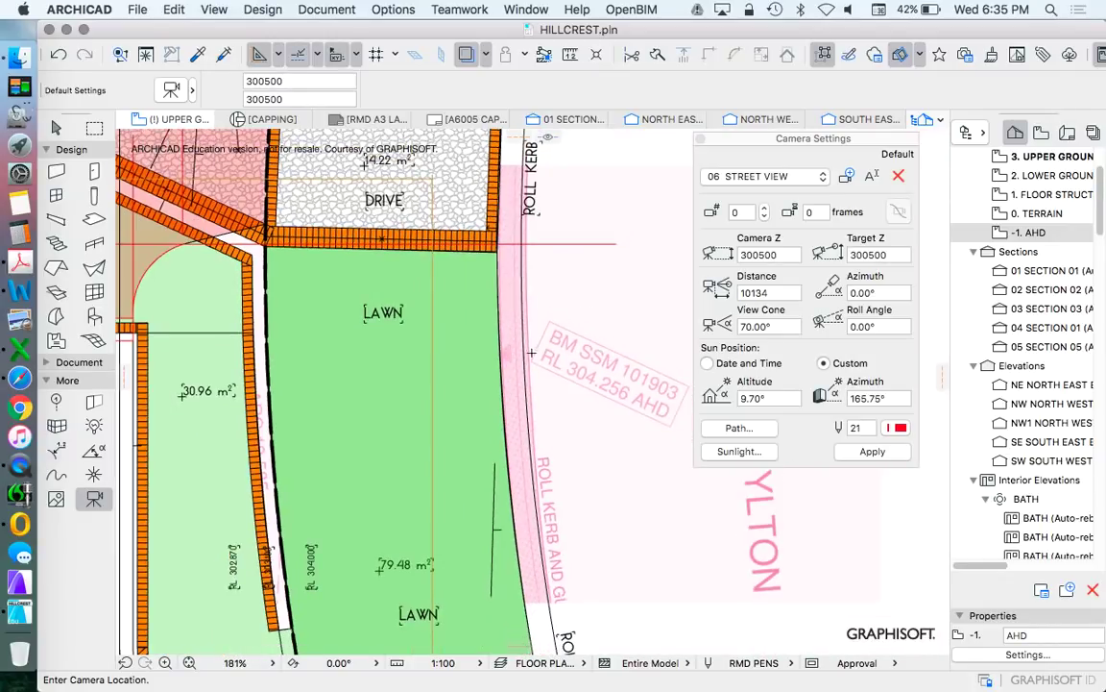
{"action": "scroll", "coordinate": [486, 355], "scroll_direction": "up", "scroll_amount": 6}
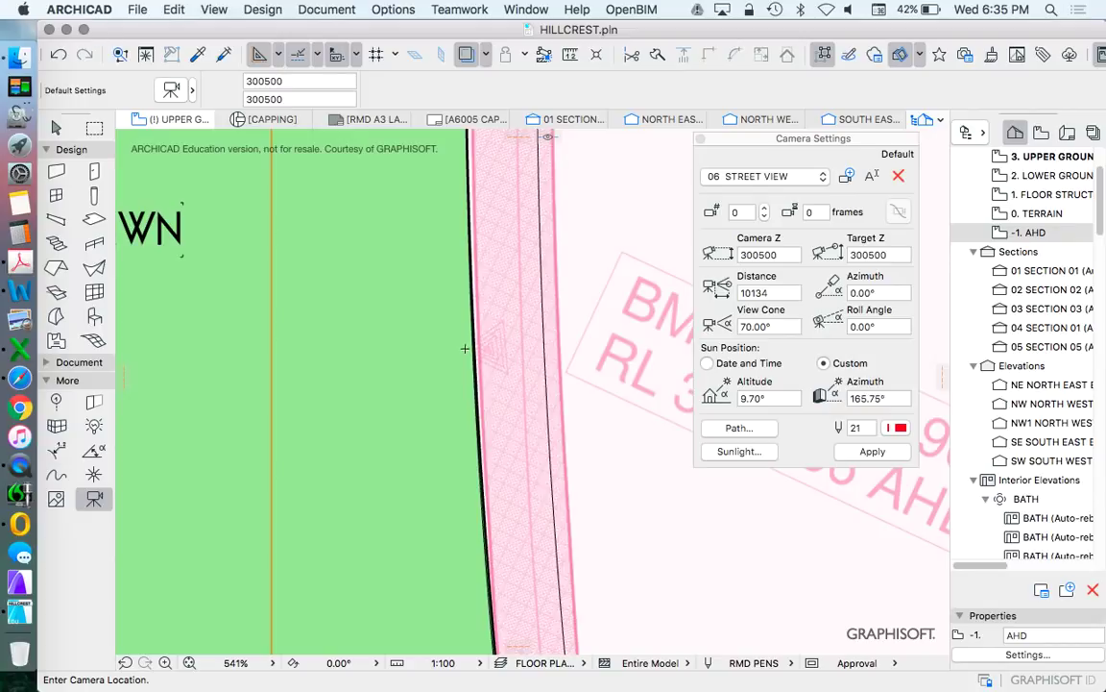
{"action": "left_click", "coordinate": [490, 350]}
{"action": "scroll", "coordinate": [566, 317], "scroll_direction": "down", "scroll_amount": 6}
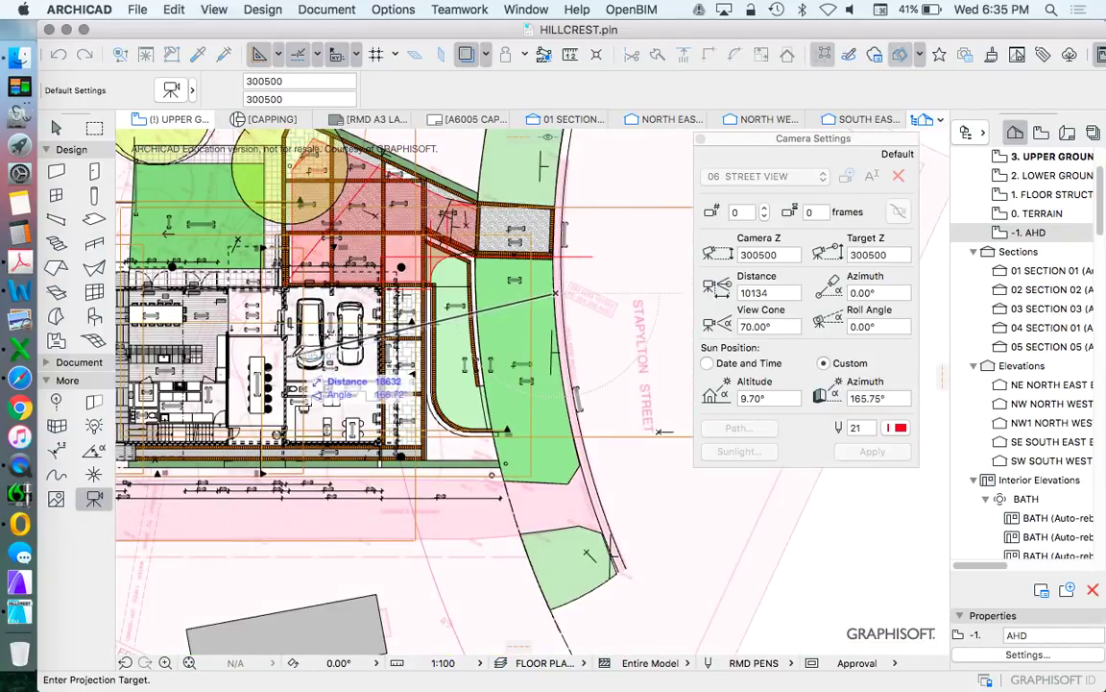
{"action": "left_click", "coordinate": [251, 344]}
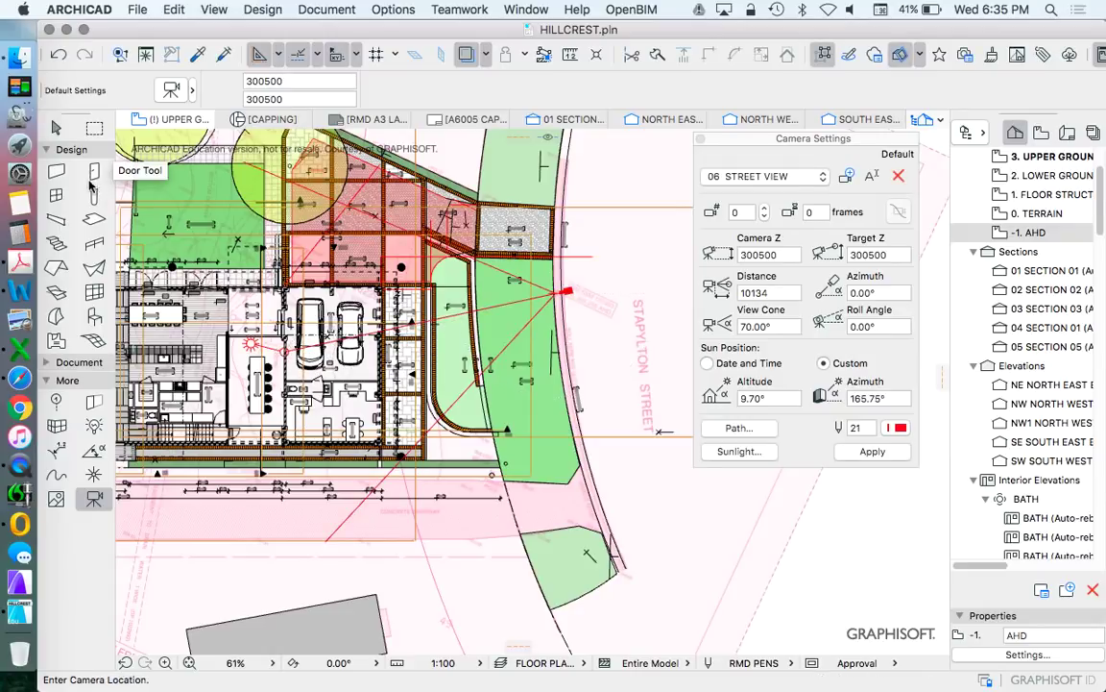
Select the new street camera and examine its height settings against the survey benchmark level marked beside it
{"action": "left_click", "coordinate": [56, 127]}
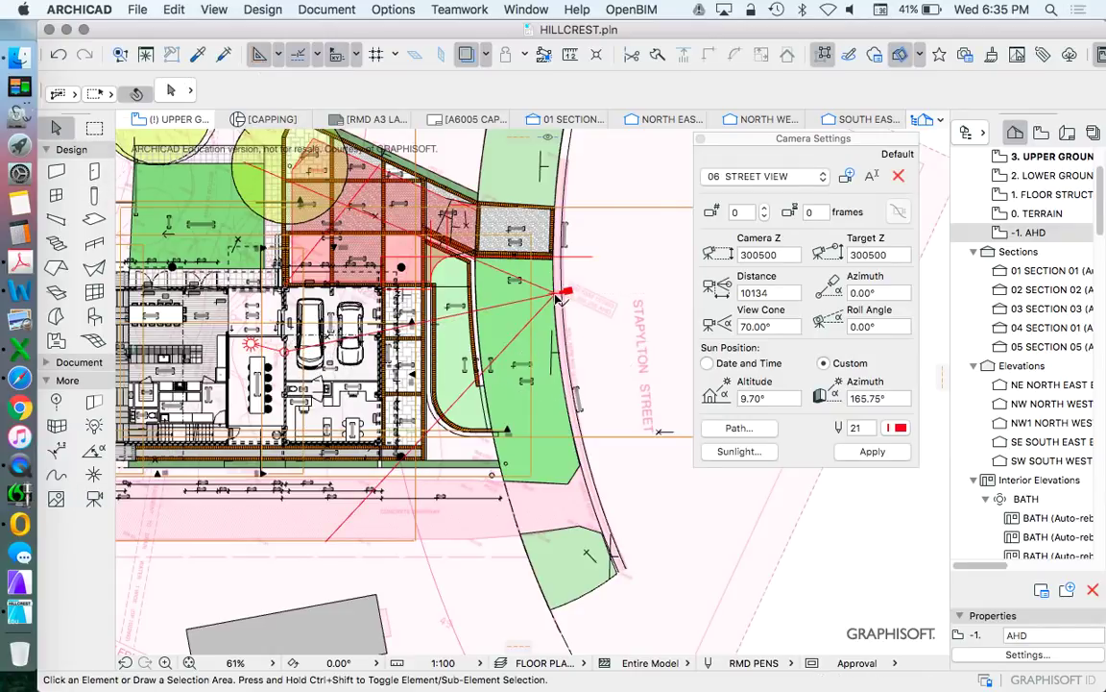
{"action": "scroll", "coordinate": [560, 299], "scroll_direction": "up", "scroll_amount": 6}
{"action": "left_click", "coordinate": [488, 306]}
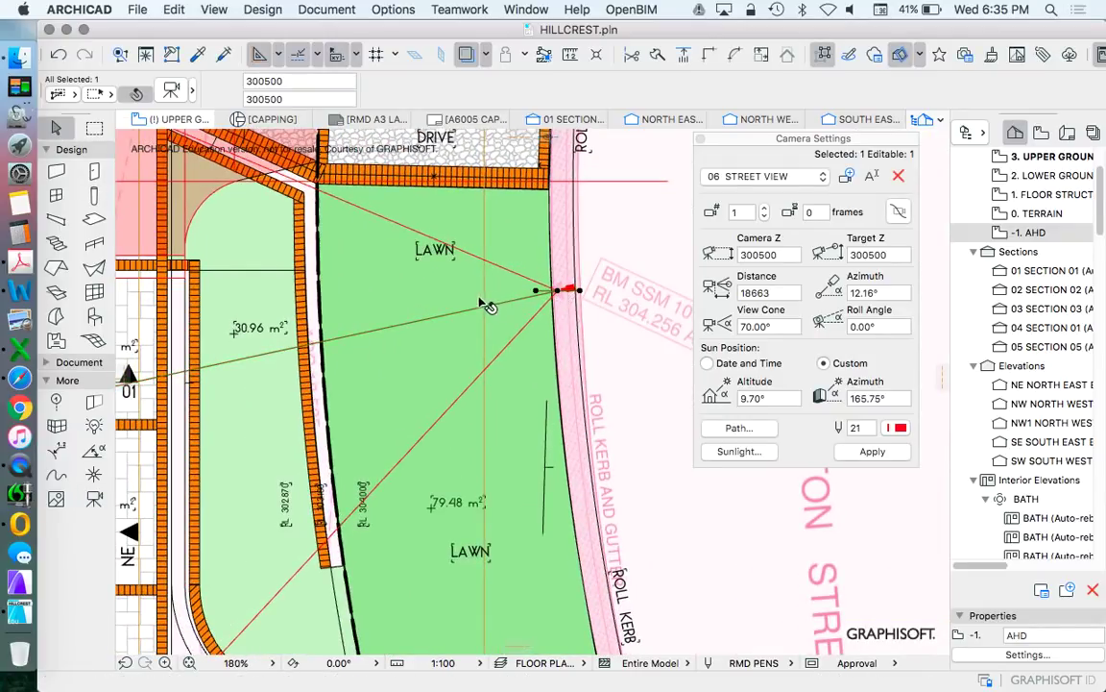
{"action": "scroll", "coordinate": [488, 306], "scroll_direction": "down", "scroll_amount": 5}
{"action": "scroll", "coordinate": [573, 312], "scroll_direction": "up", "scroll_amount": 6}
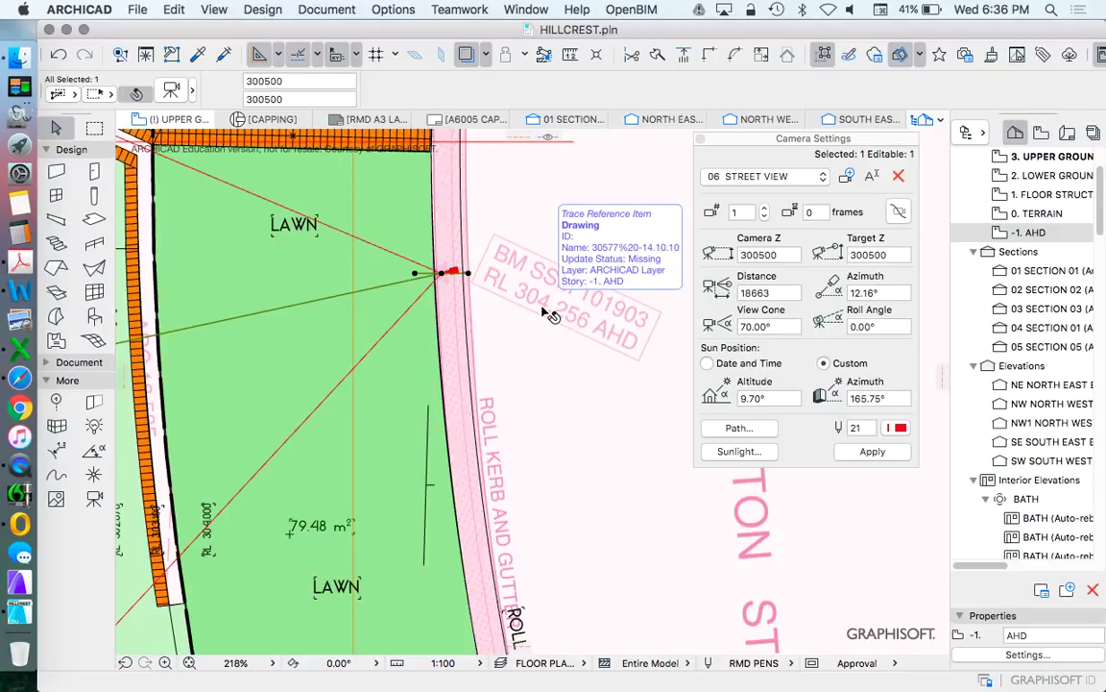
{"action": "scroll", "coordinate": [552, 318], "scroll_direction": "down", "scroll_amount": 2}
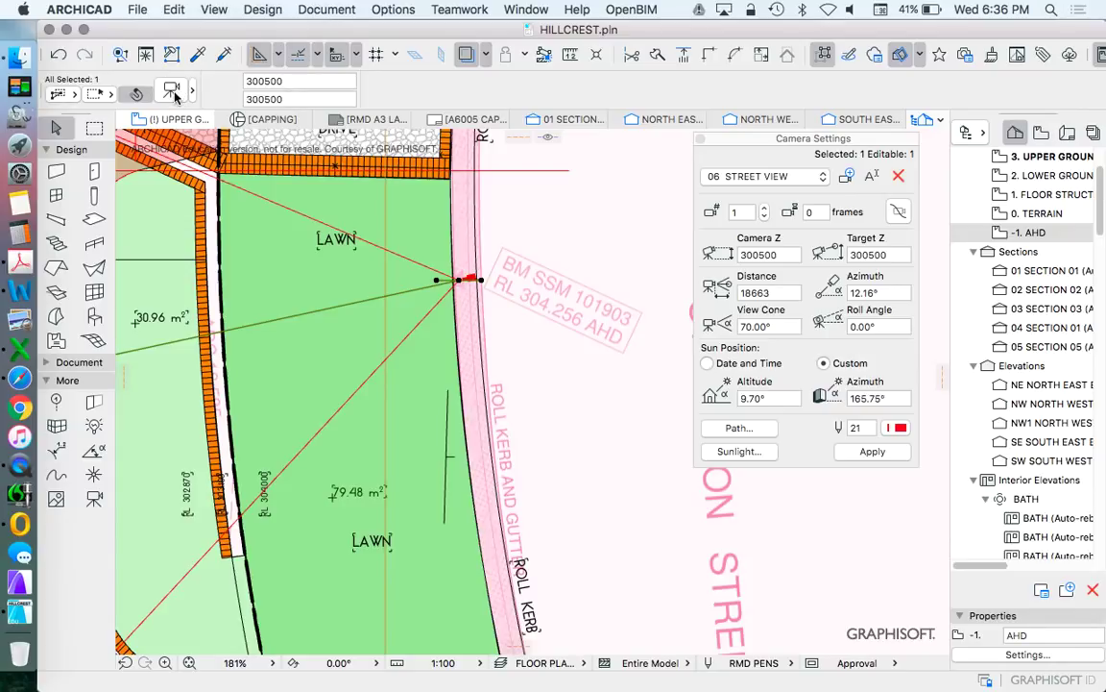
{"action": "left_click_drag", "start_coordinate": [763, 140], "coordinate": [680, 142]}
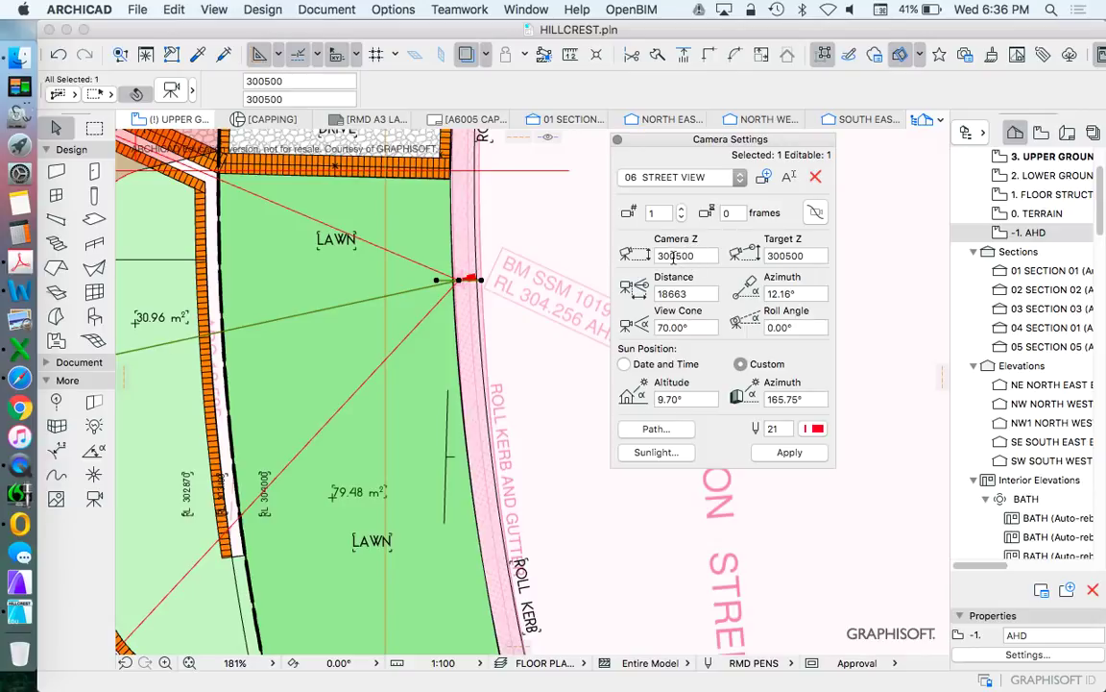
{"action": "left_click_drag", "start_coordinate": [625, 140], "coordinate": [727, 142]}
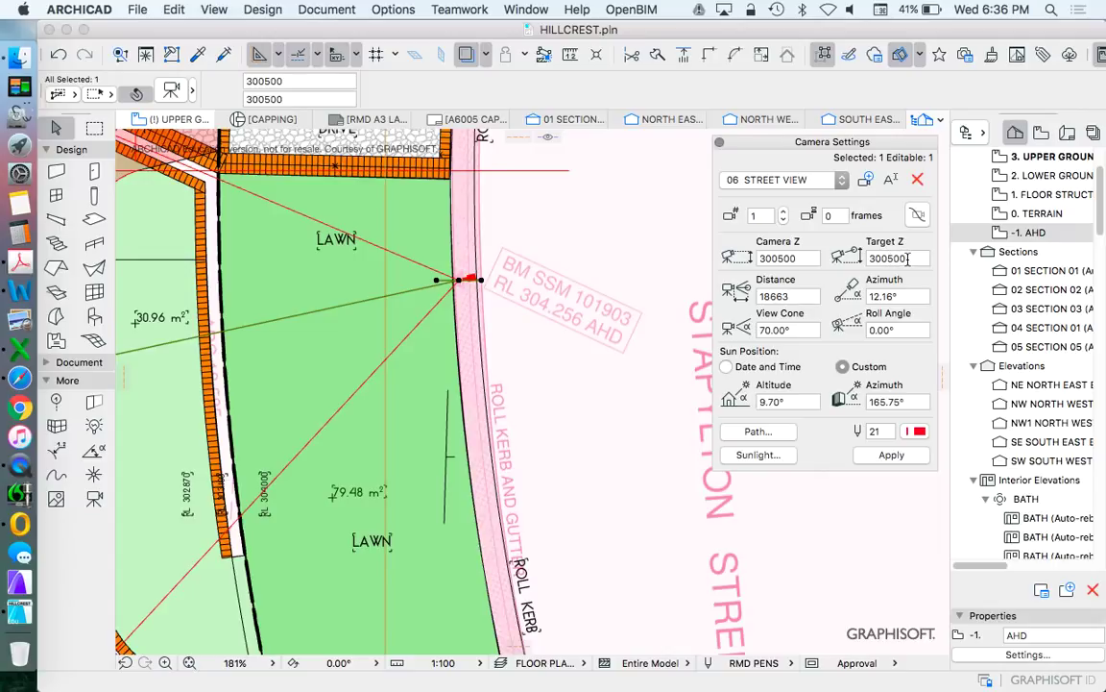
{"action": "scroll", "coordinate": [659, 230], "scroll_direction": "down", "scroll_amount": 4}
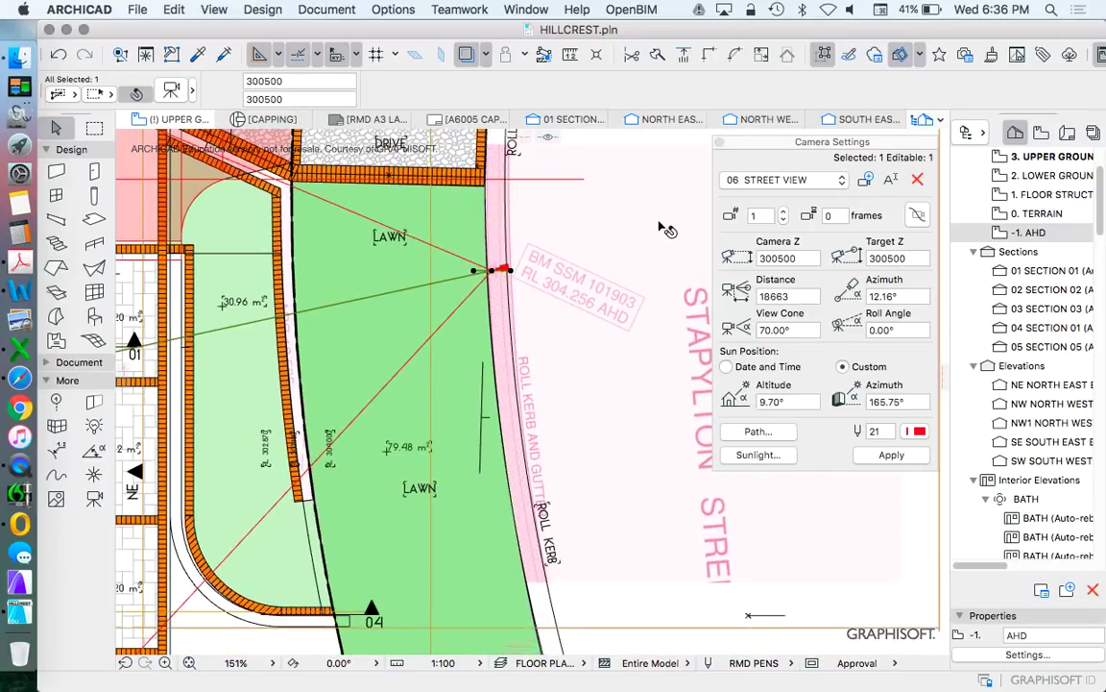
{"action": "scroll", "coordinate": [492, 265], "scroll_direction": "down", "scroll_amount": 6}
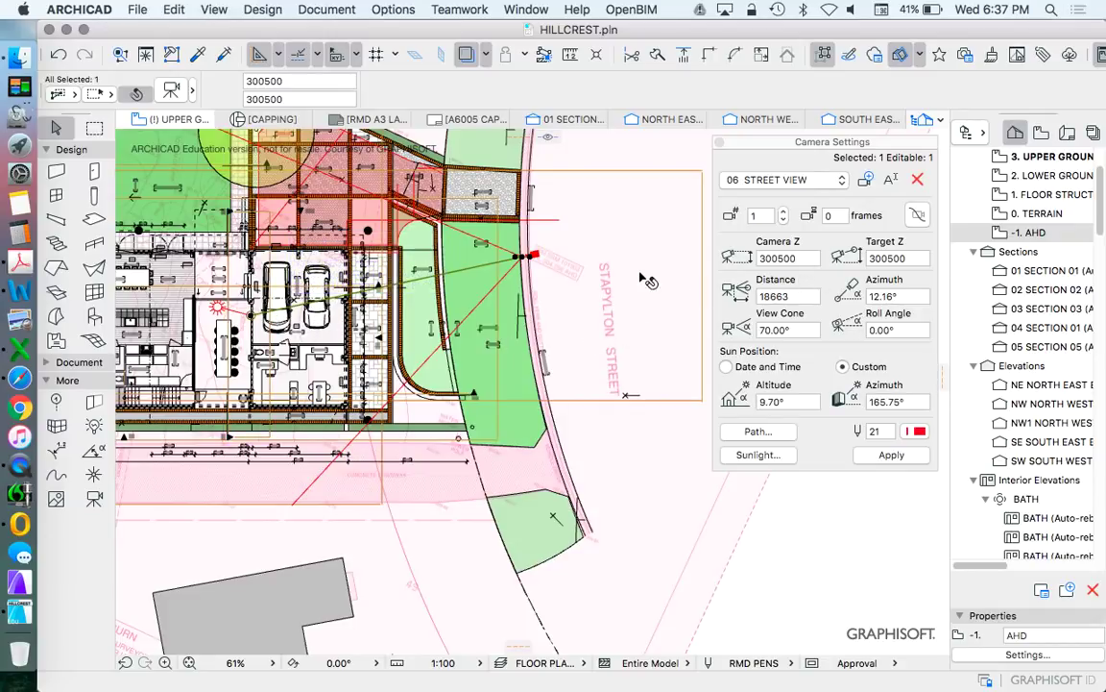
Move the camera's target point deeper into the house, past the garage, about 21812 mm from the camera
{"action": "left_click", "coordinate": [518, 256]}
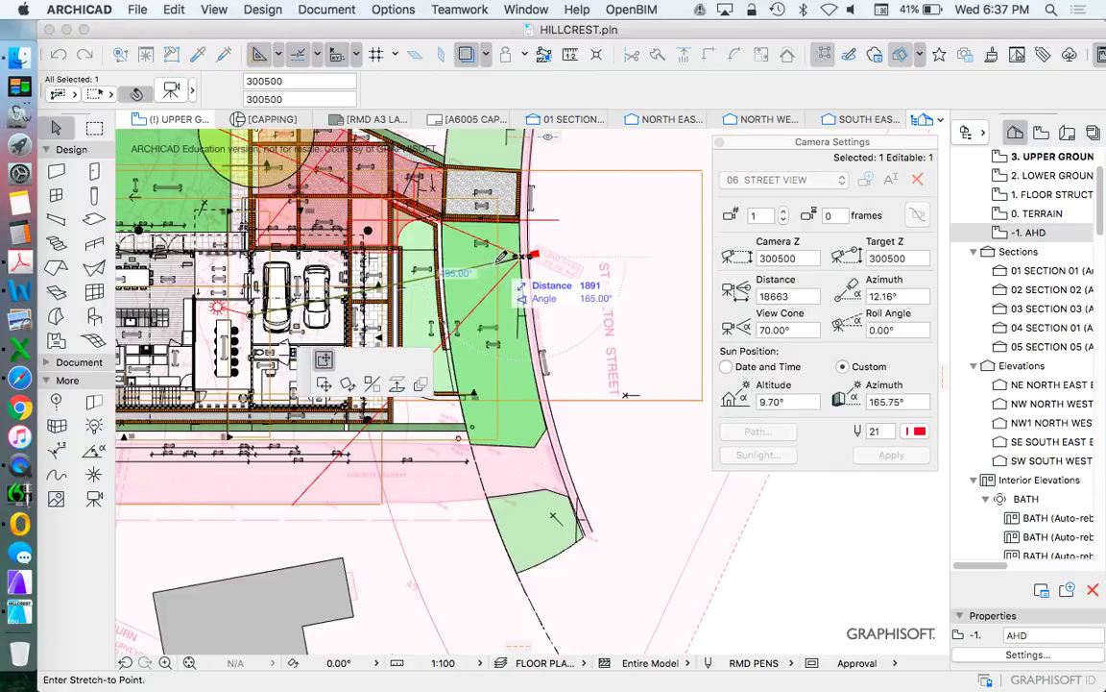
{"action": "left_click", "coordinate": [498, 266]}
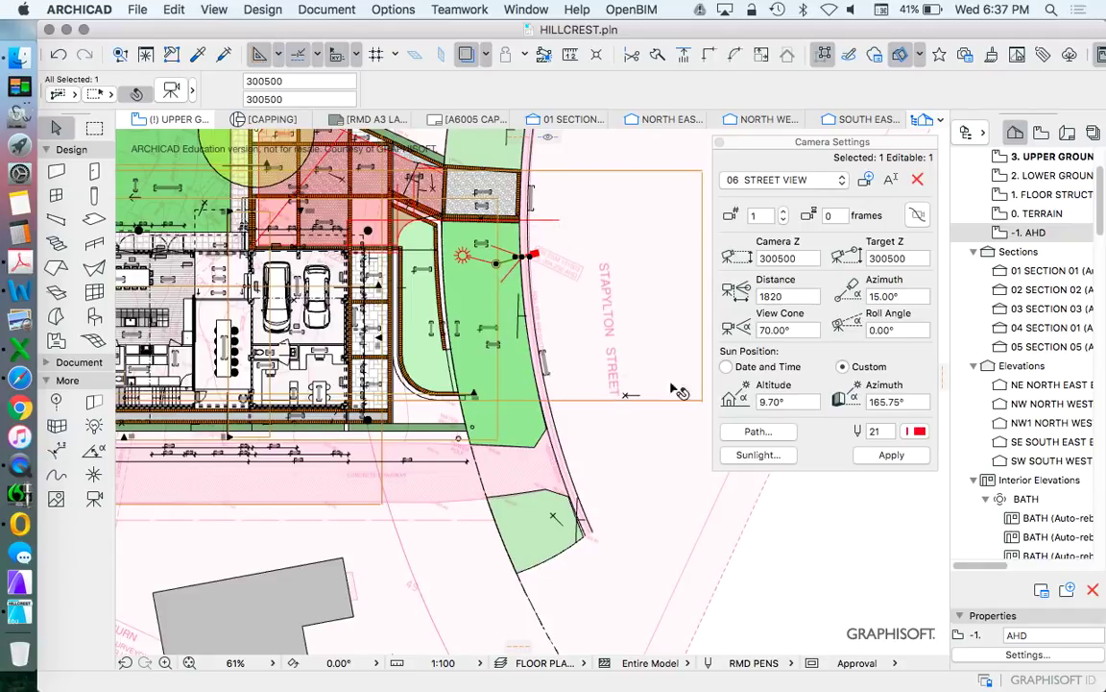
{"action": "left_click", "coordinate": [458, 254]}
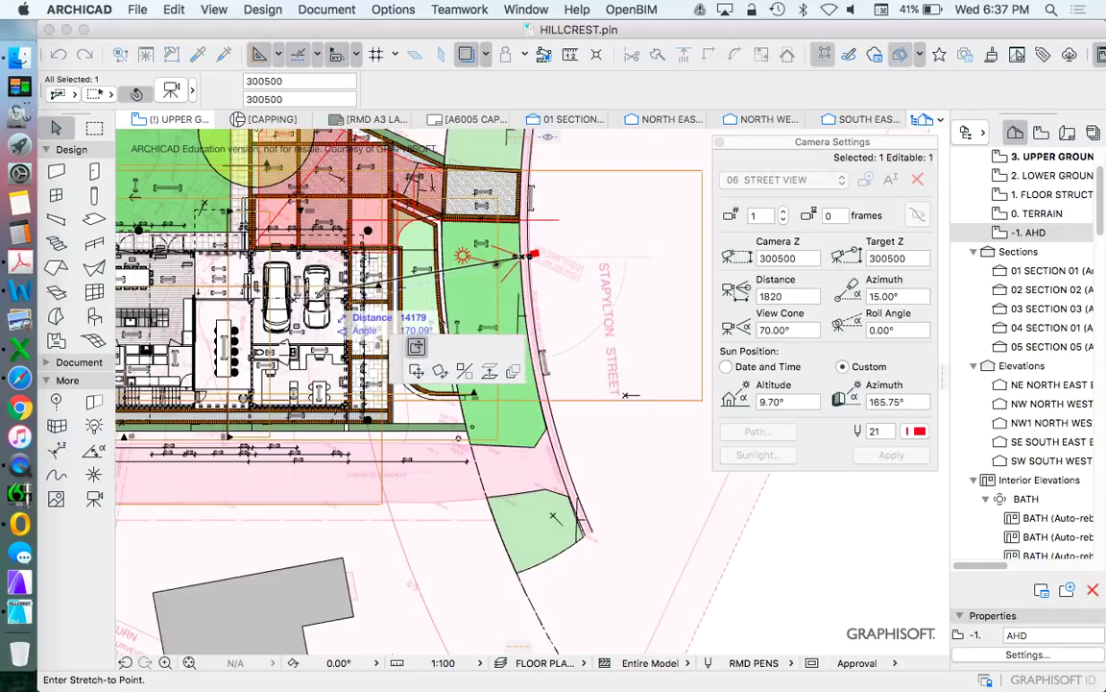
{"action": "left_click", "coordinate": [201, 309]}
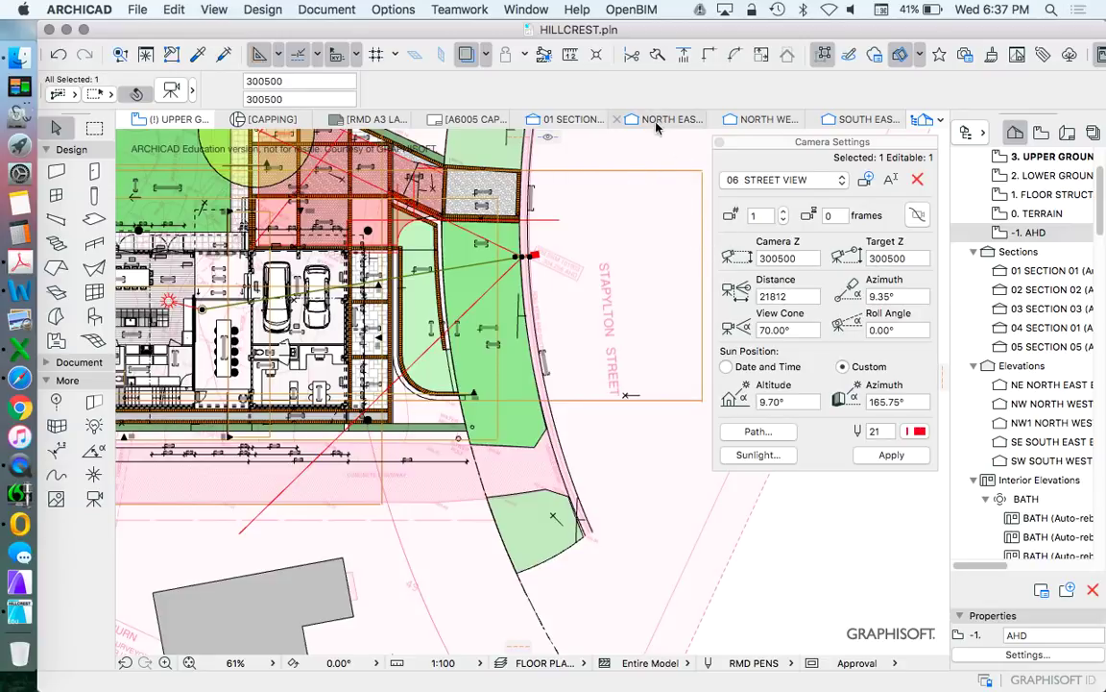
Show the street camera's view in 3D, examine the house around it, and return to the upper ground floor plan
{"action": "right_click", "coordinate": [643, 158]}
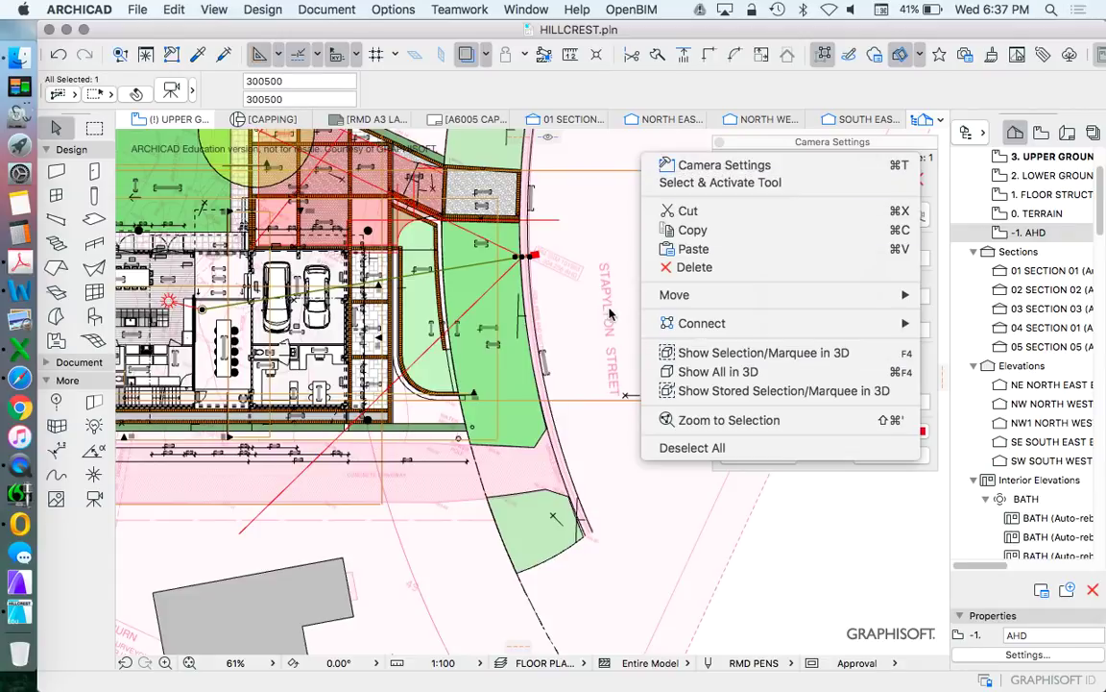
{"action": "left_click", "coordinate": [732, 355]}
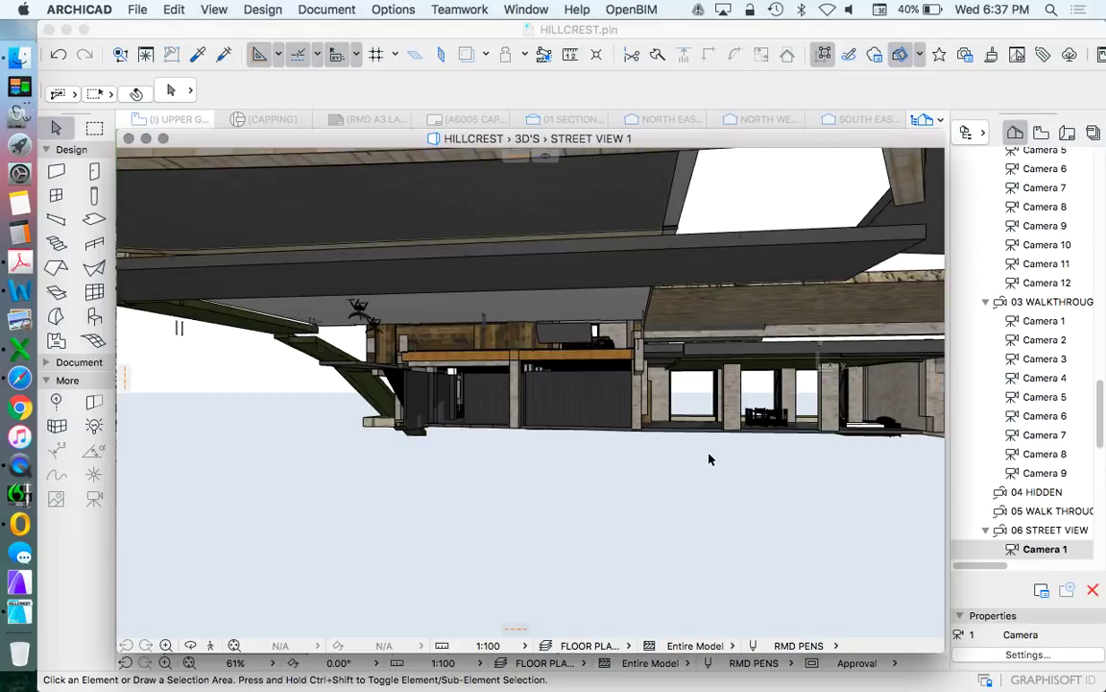
{"action": "scroll", "coordinate": [708, 470], "scroll_direction": "down", "scroll_amount": 2}
{"action": "scroll", "coordinate": [708, 470], "scroll_direction": "down", "scroll_amount": 5}
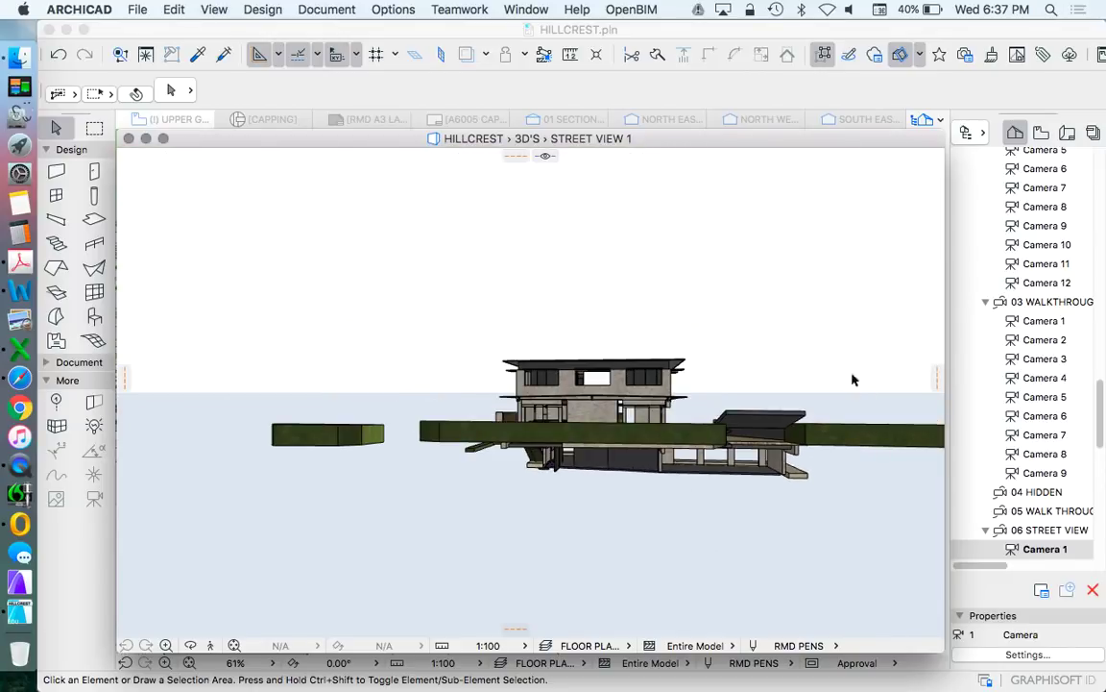
{"action": "scroll", "coordinate": [791, 375], "scroll_direction": "up", "scroll_amount": 5}
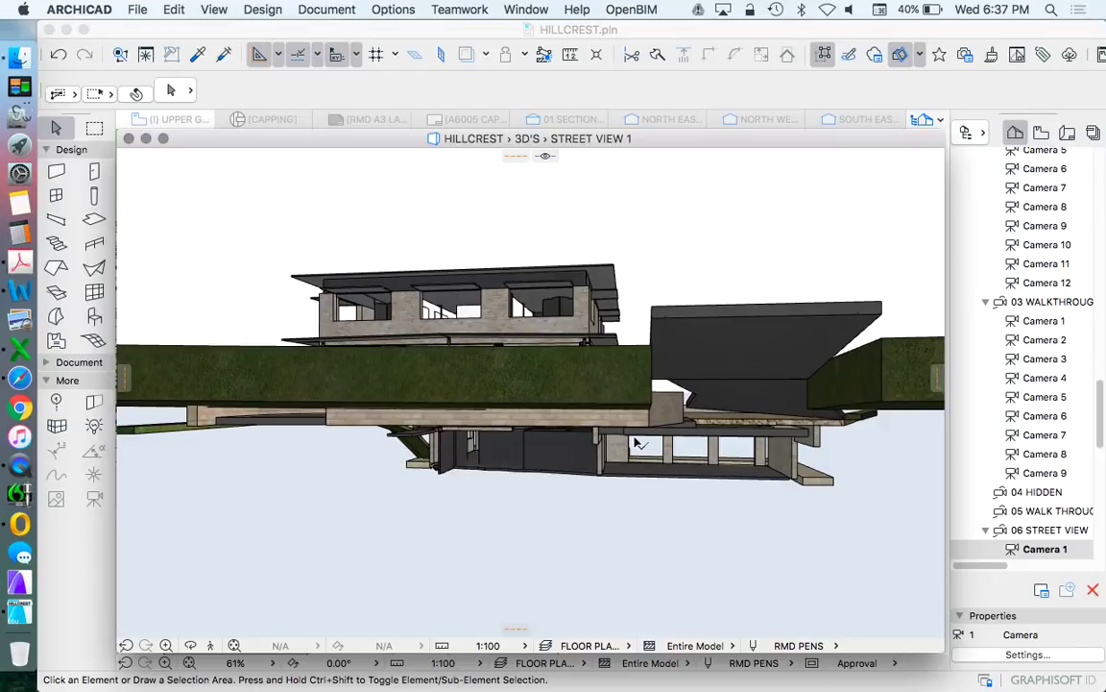
{"action": "left_click_drag", "start_coordinate": [1098, 403], "coordinate": [992, 154]}
{"action": "left_click", "coordinate": [578, 297]}
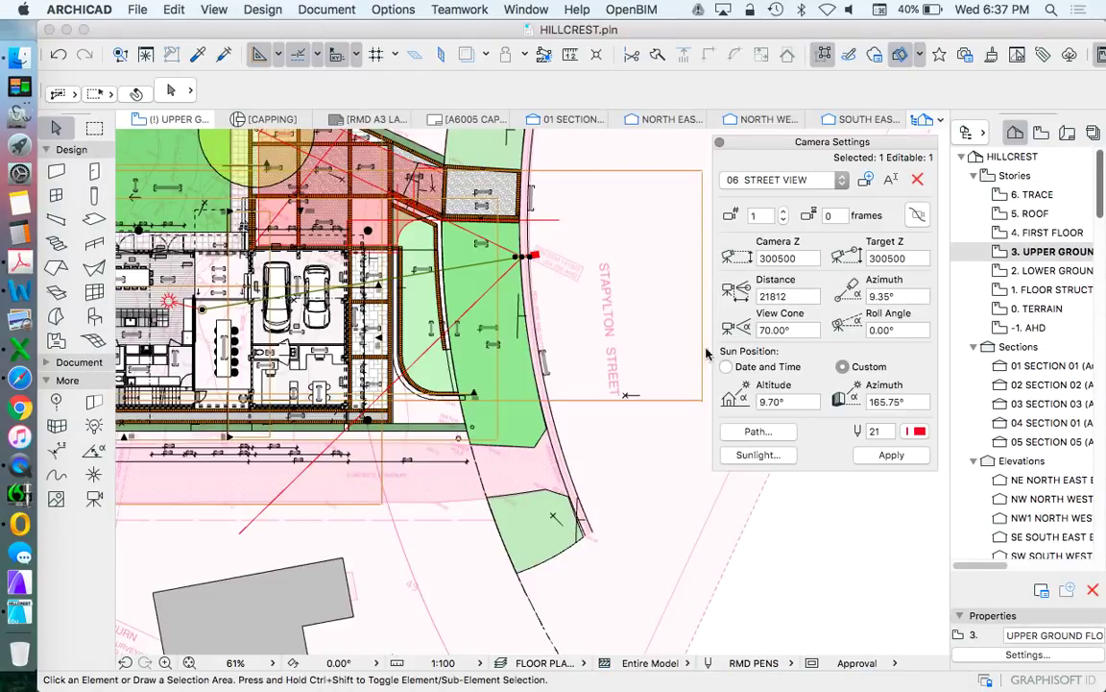
Try to raise the camera and target heights to 306500 and check the view in 3D
{"action": "scroll", "coordinate": [633, 267], "scroll_direction": "up", "scroll_amount": 3}
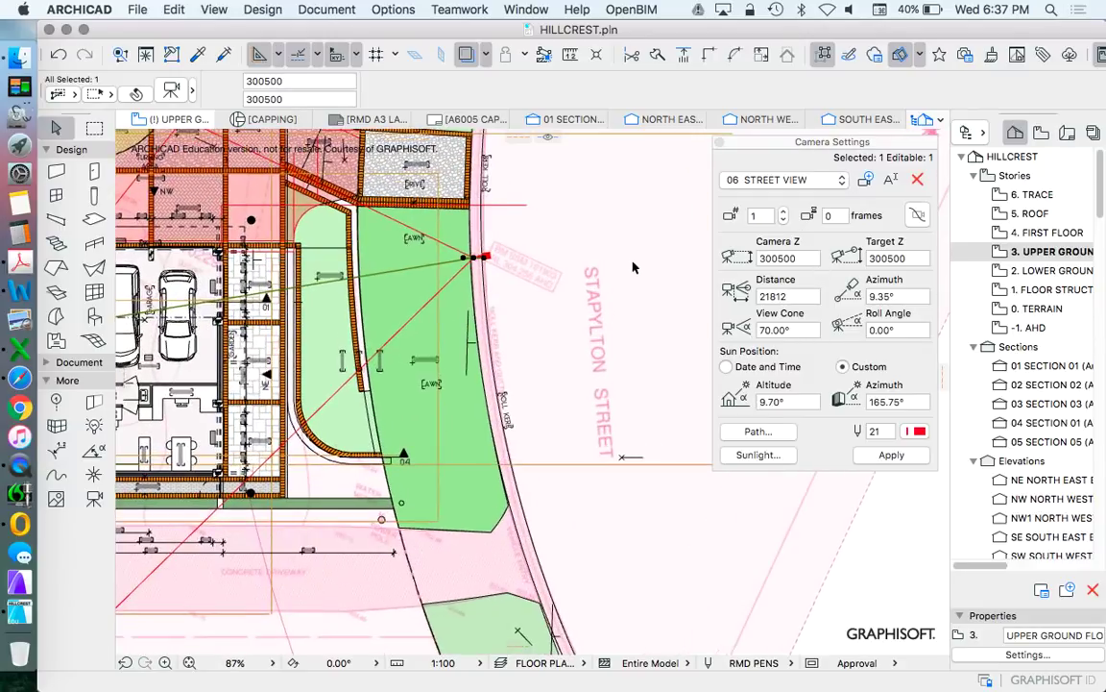
{"action": "scroll", "coordinate": [533, 248], "scroll_direction": "up", "scroll_amount": 4}
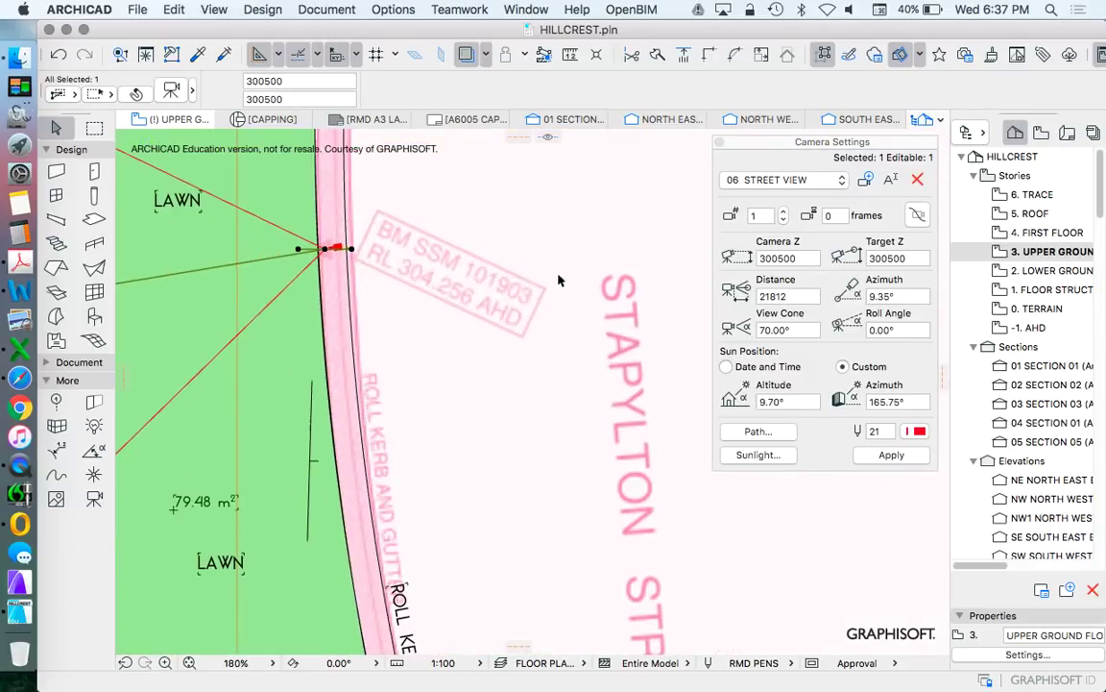
{"action": "left_click", "coordinate": [774, 257]}
{"action": "double_click", "coordinate": [773, 258]}
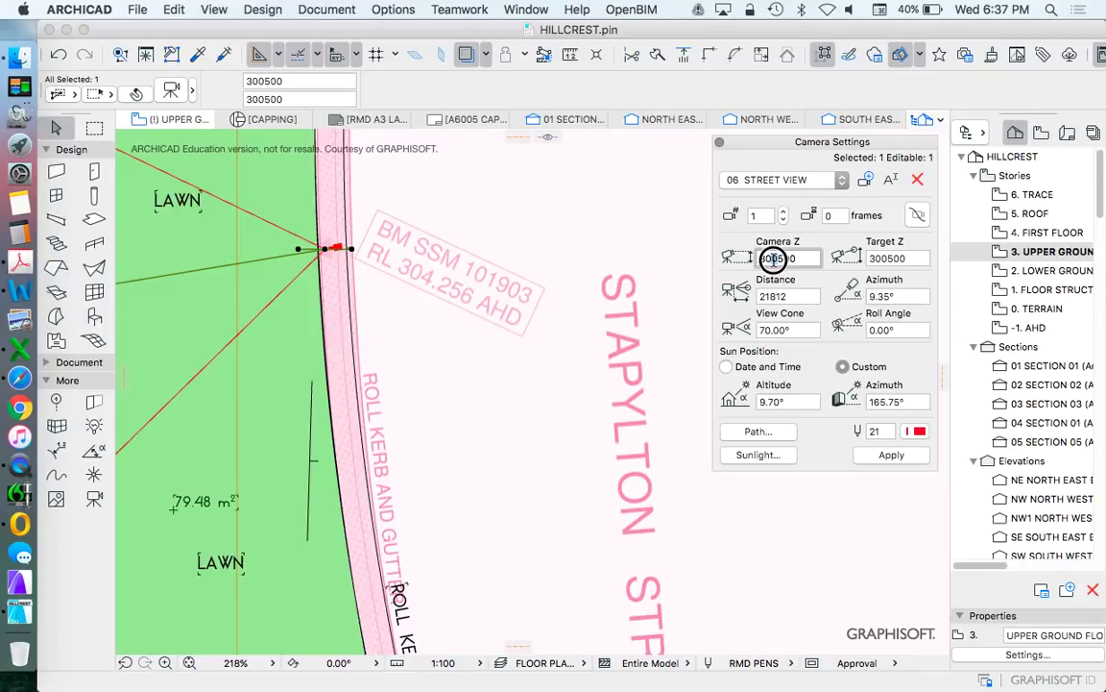
{"action": "type", "text": "5"}
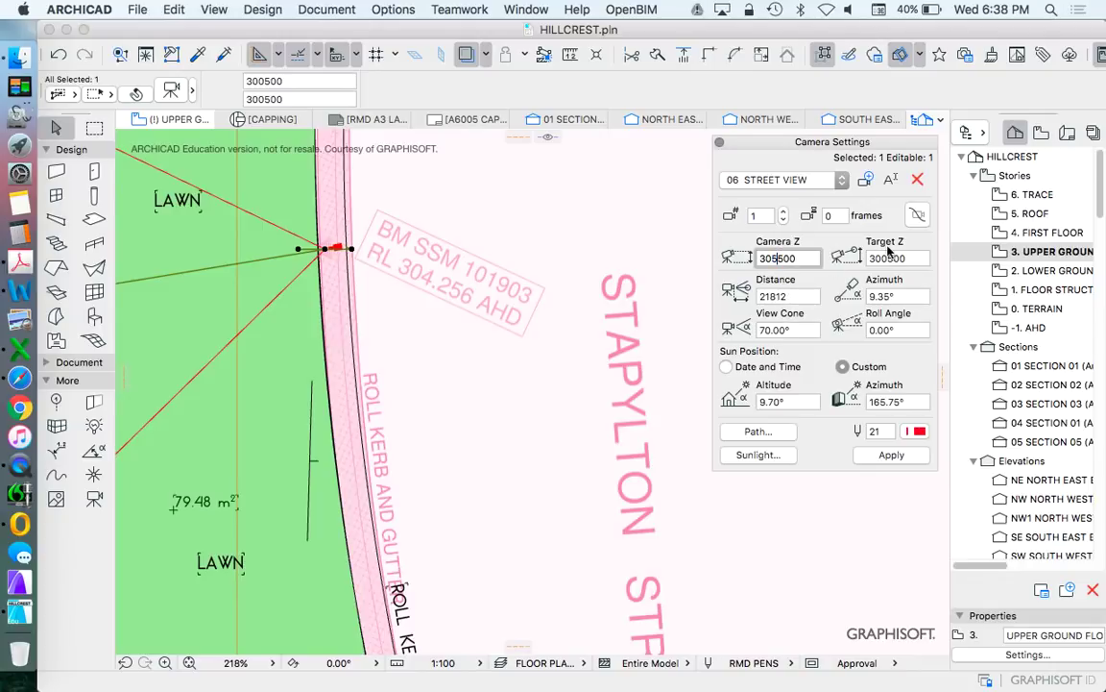
{"action": "key", "text": "BackSpace"}
{"action": "type", "text": "6"}
{"action": "left_click", "coordinate": [888, 258]}
{"action": "key", "text": "BackSpace"}
{"action": "type", "text": "6"}
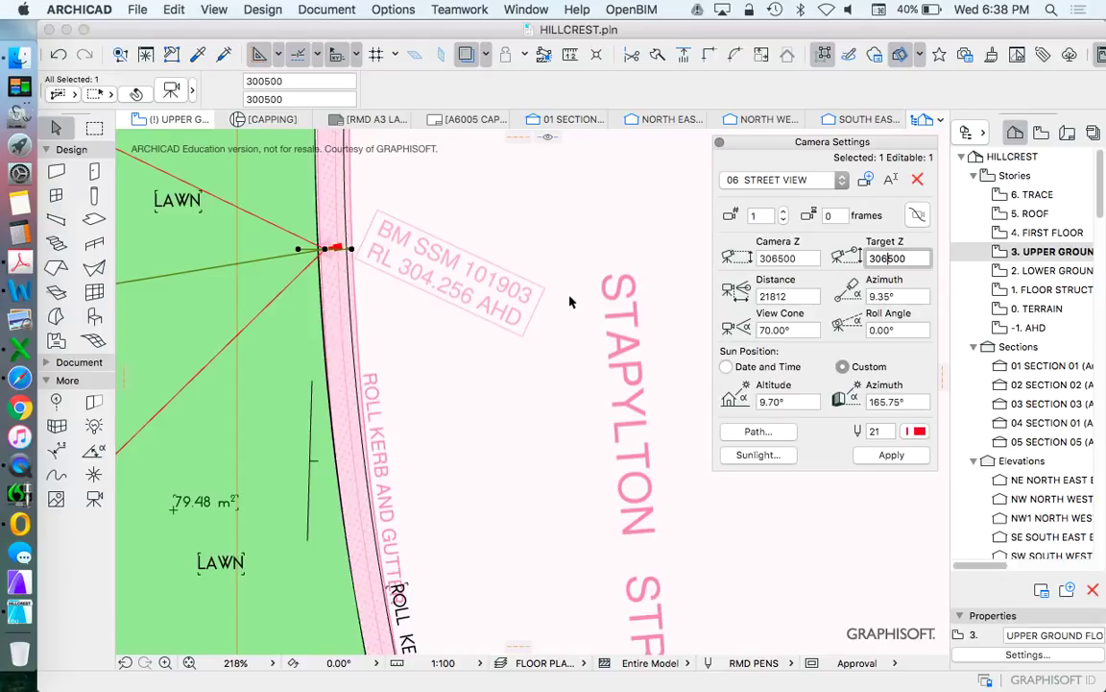
{"action": "right_click", "coordinate": [515, 216]}
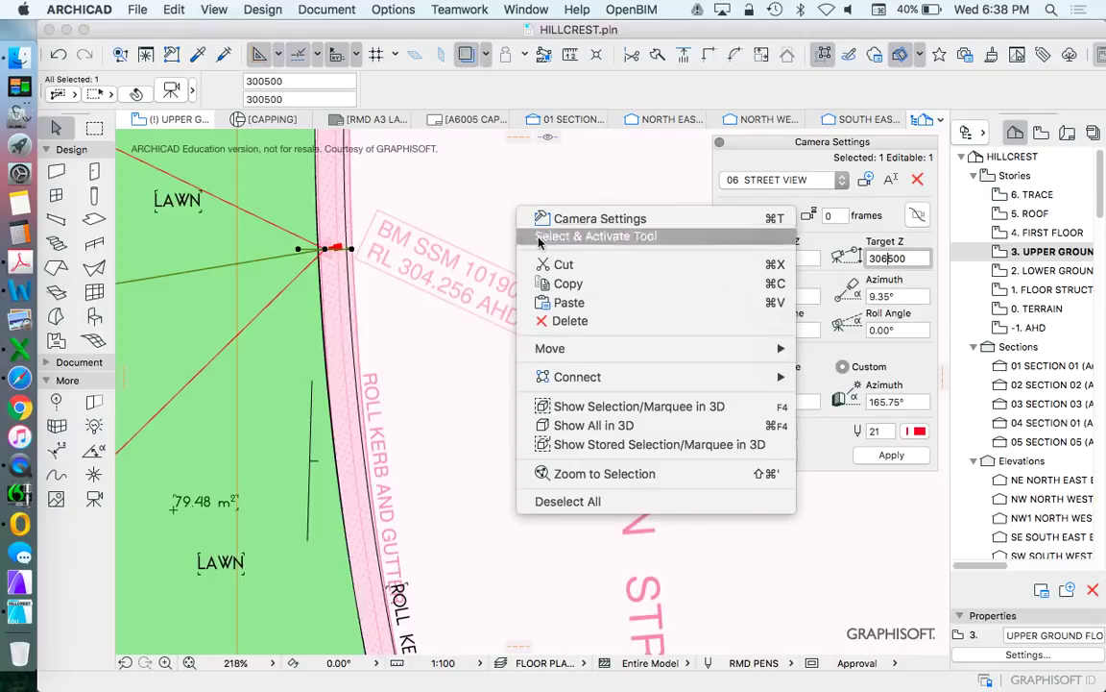
{"action": "left_click", "coordinate": [591, 408]}
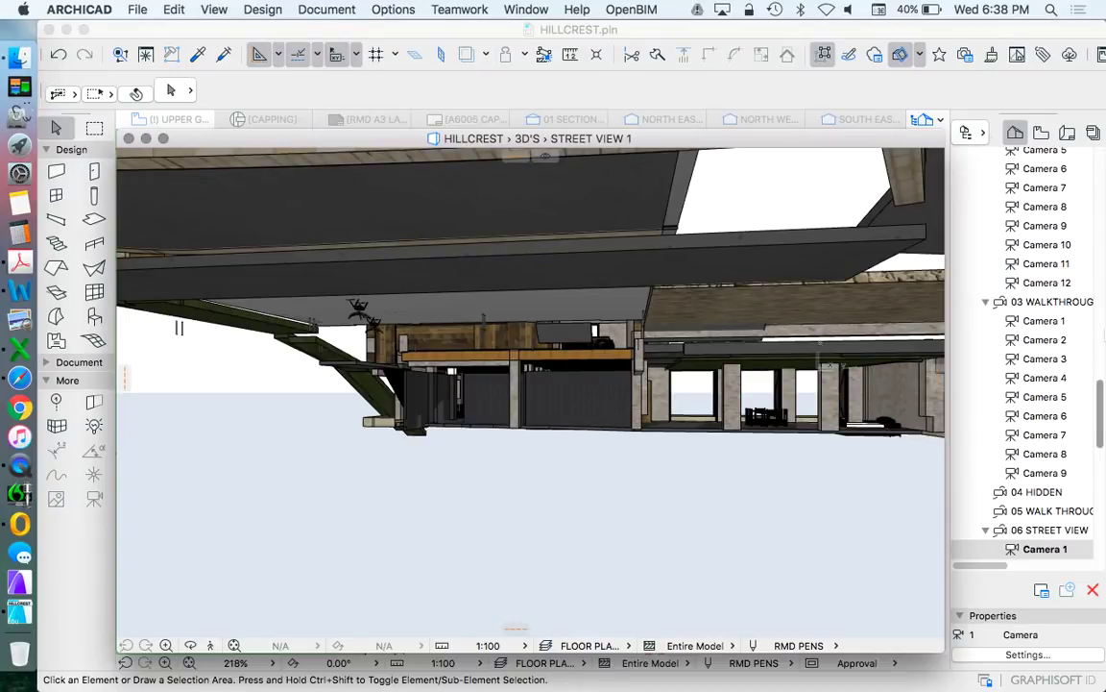
{"action": "left_click_drag", "start_coordinate": [1100, 429], "coordinate": [956, 290]}
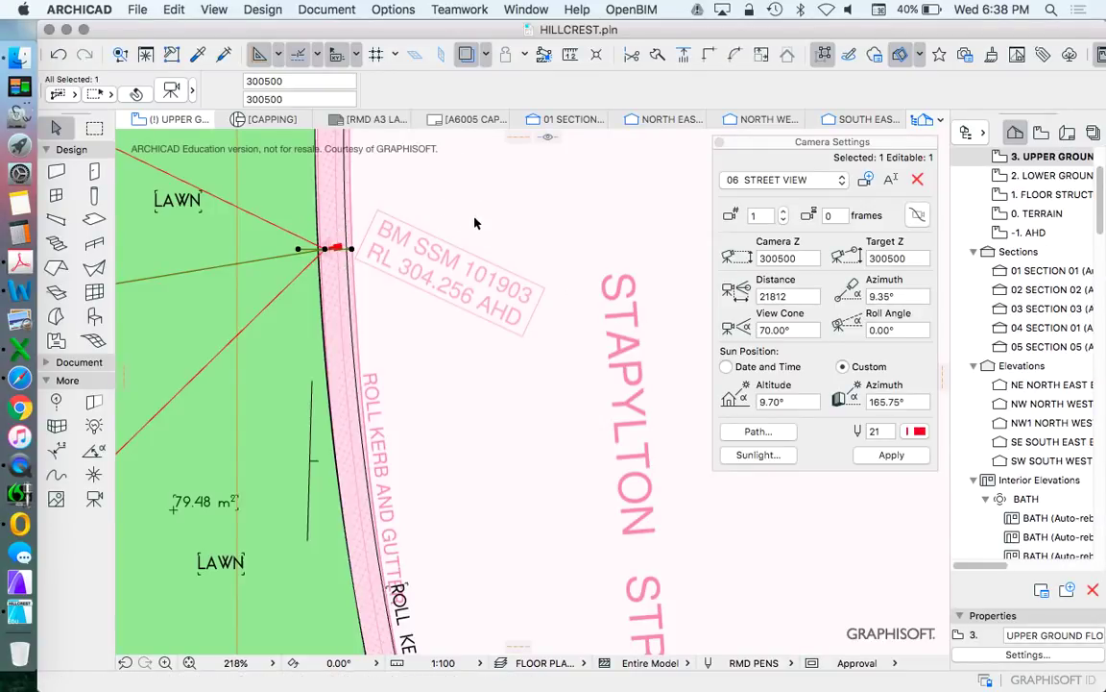
Apply a height of 306500 to both camera and target, check the view in 3D, and return to the floor plan
{"action": "left_click", "coordinate": [780, 259]}
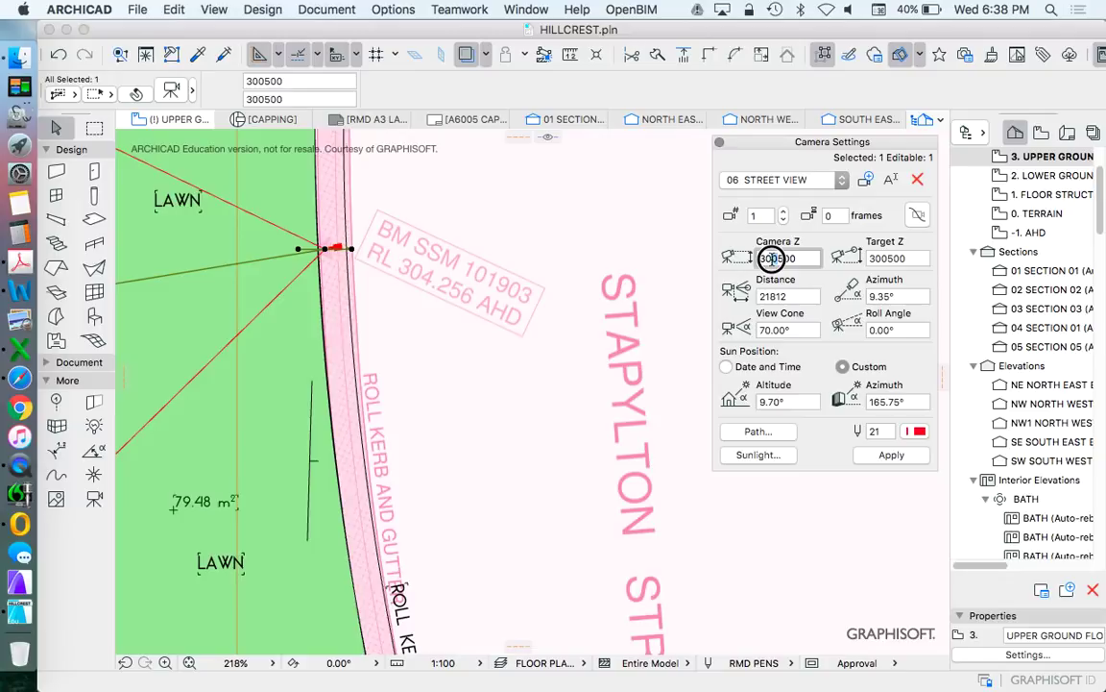
{"action": "double_click", "coordinate": [882, 257]}
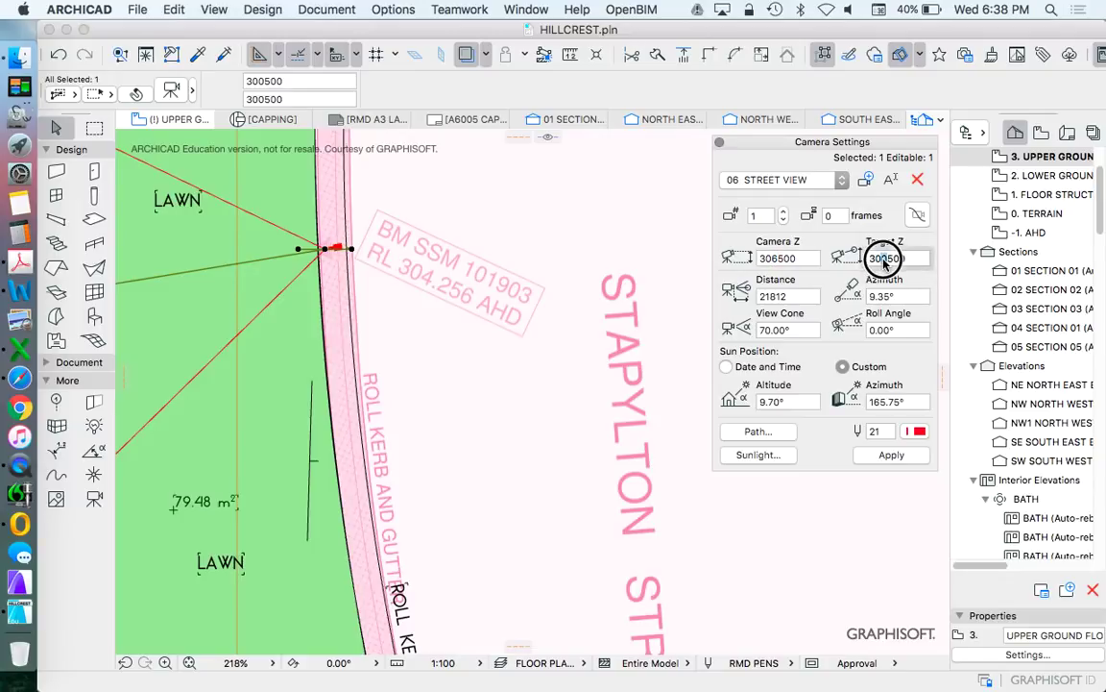
{"action": "type", "text": "306500"}
{"action": "left_click", "coordinate": [897, 459]}
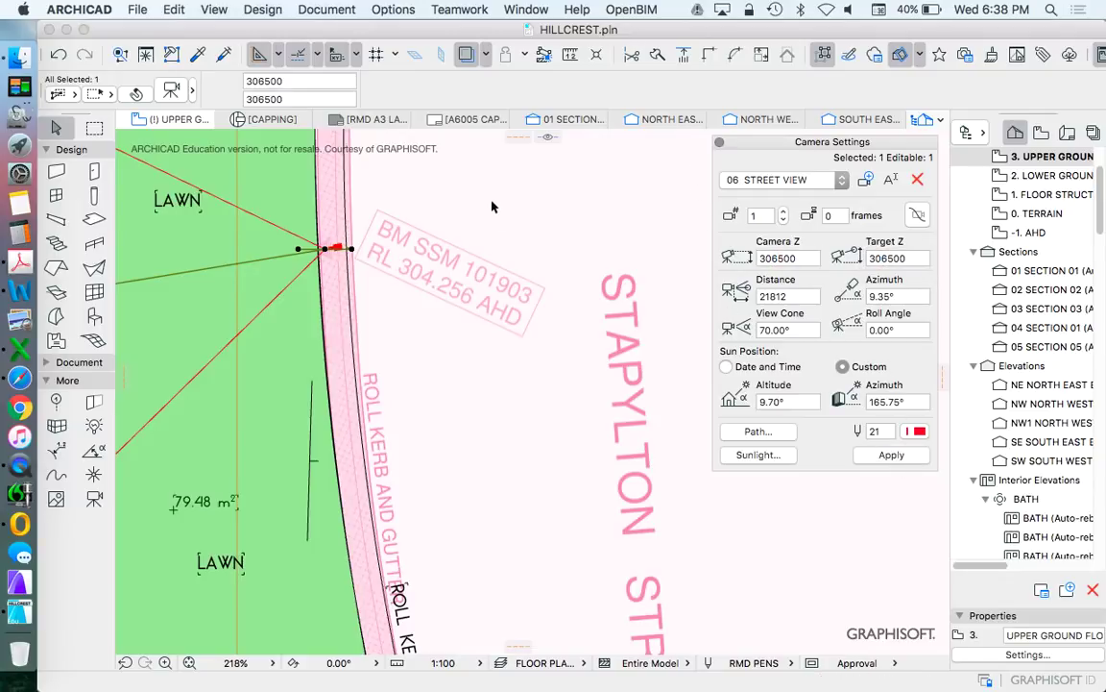
{"action": "right_click", "coordinate": [539, 206]}
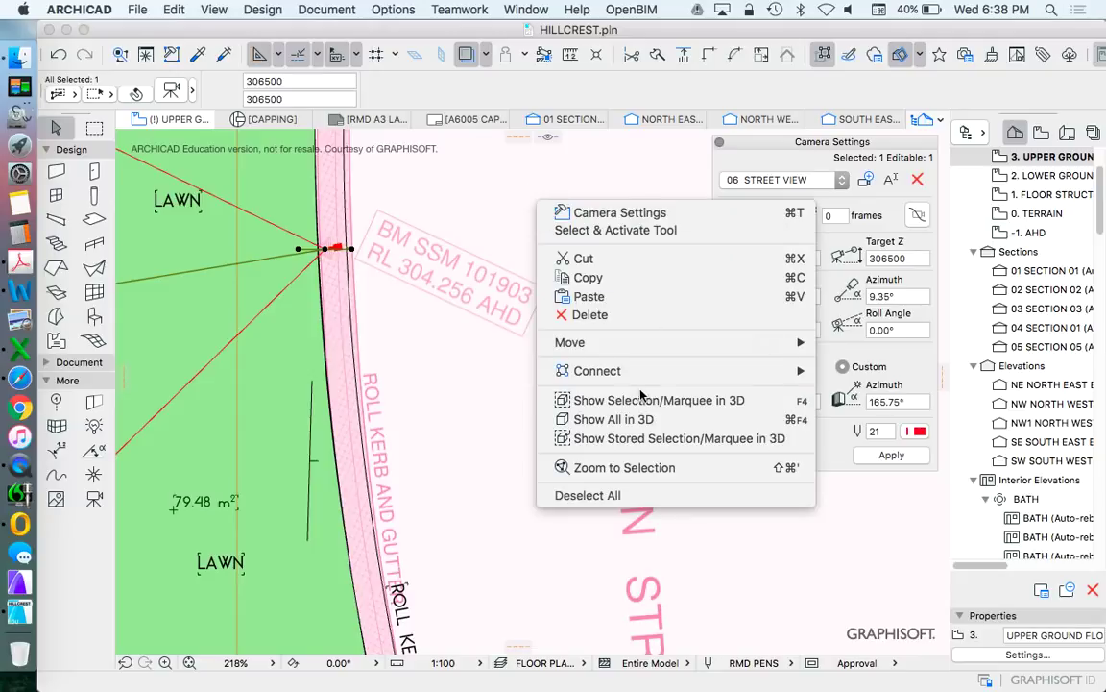
{"action": "left_click", "coordinate": [451, 384]}
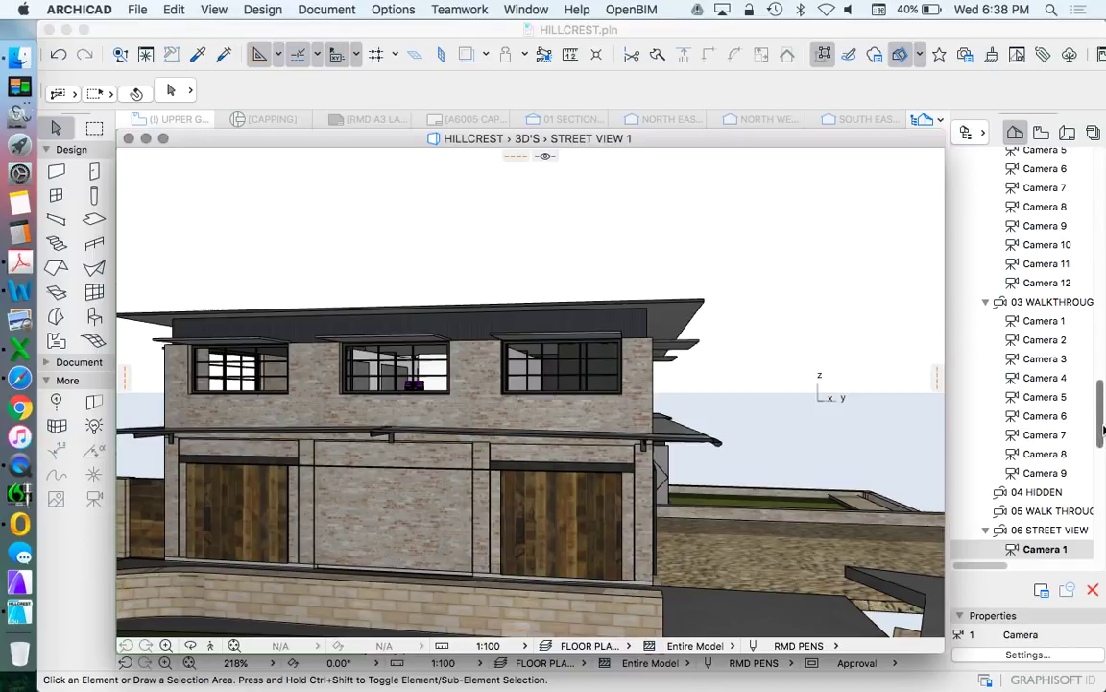
{"action": "left_click_drag", "start_coordinate": [1101, 433], "coordinate": [1101, 209]}
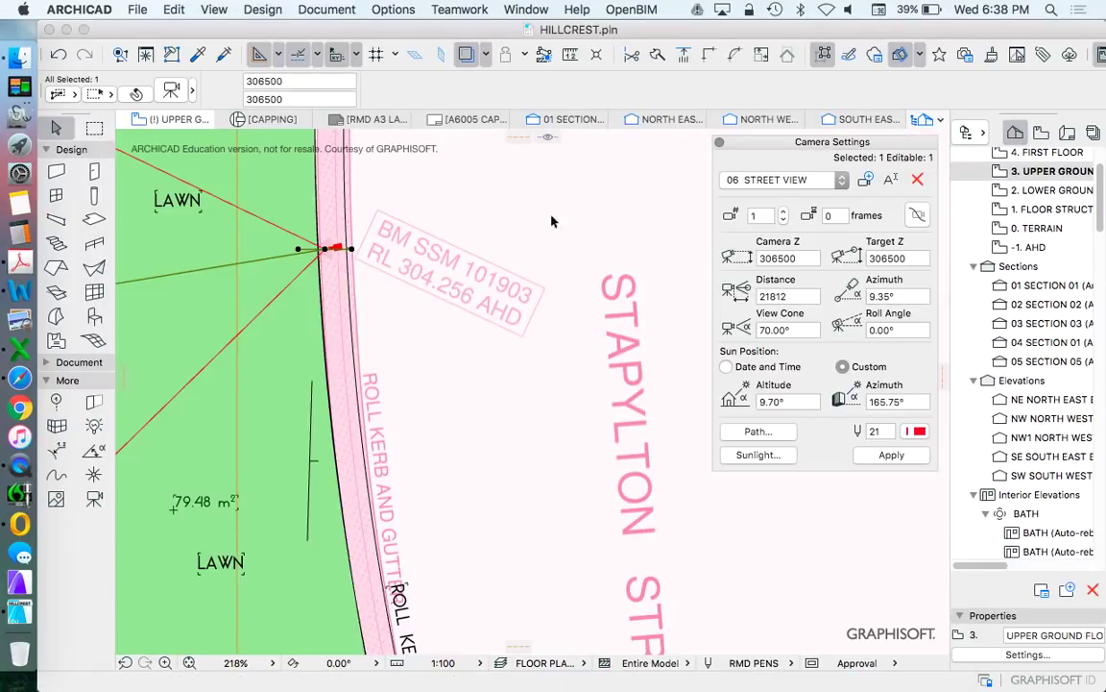
Set the camera and target heights to 306000, apply the change, and show the camera's view in 3D
{"action": "left_click", "coordinate": [782, 258]}
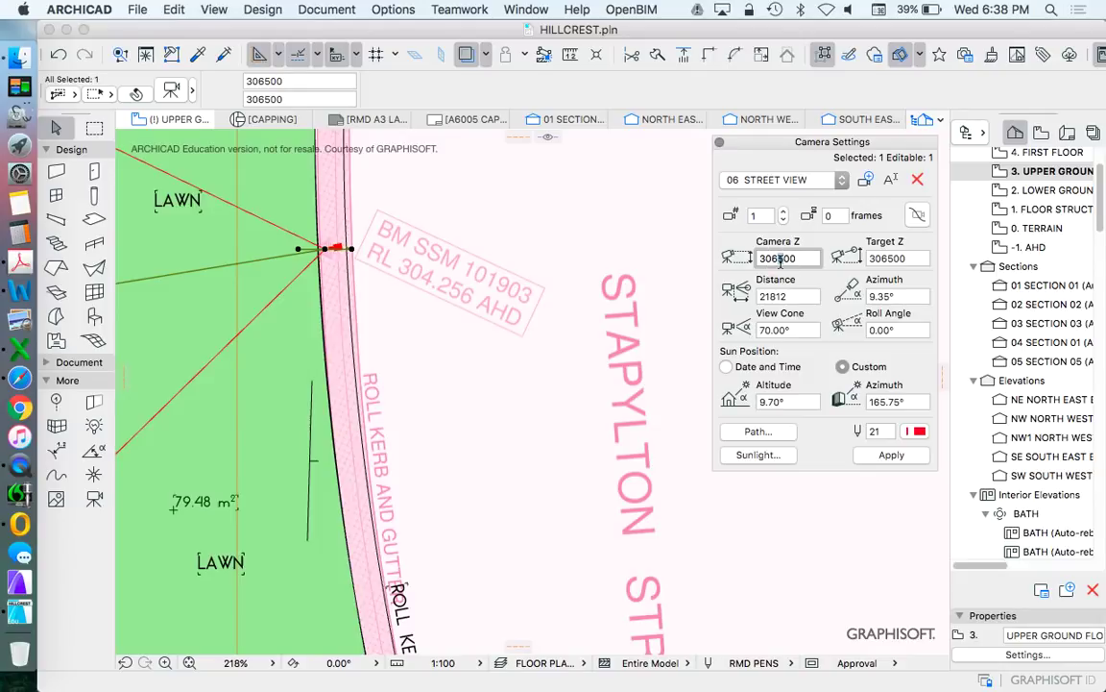
{"action": "key", "text": "BackSpace"}
{"action": "type", "text": "0"}
{"action": "left_click", "coordinate": [896, 258]}
{"action": "key", "text": "BackSpace"}
{"action": "type", "text": "0"}
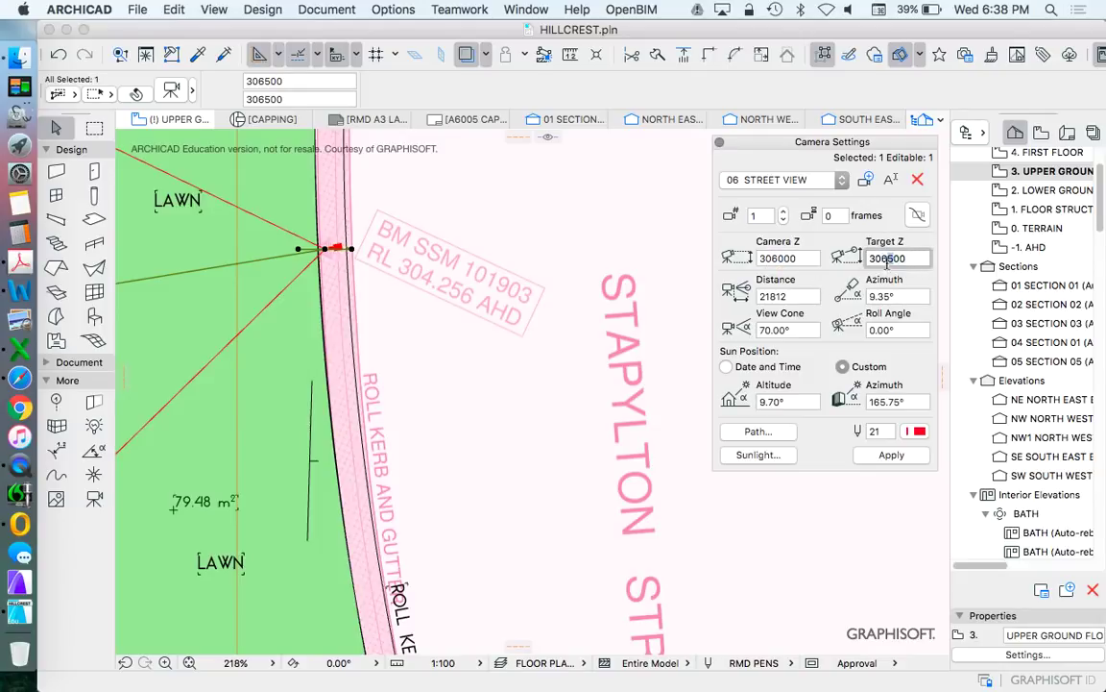
{"action": "left_click", "coordinate": [891, 455]}
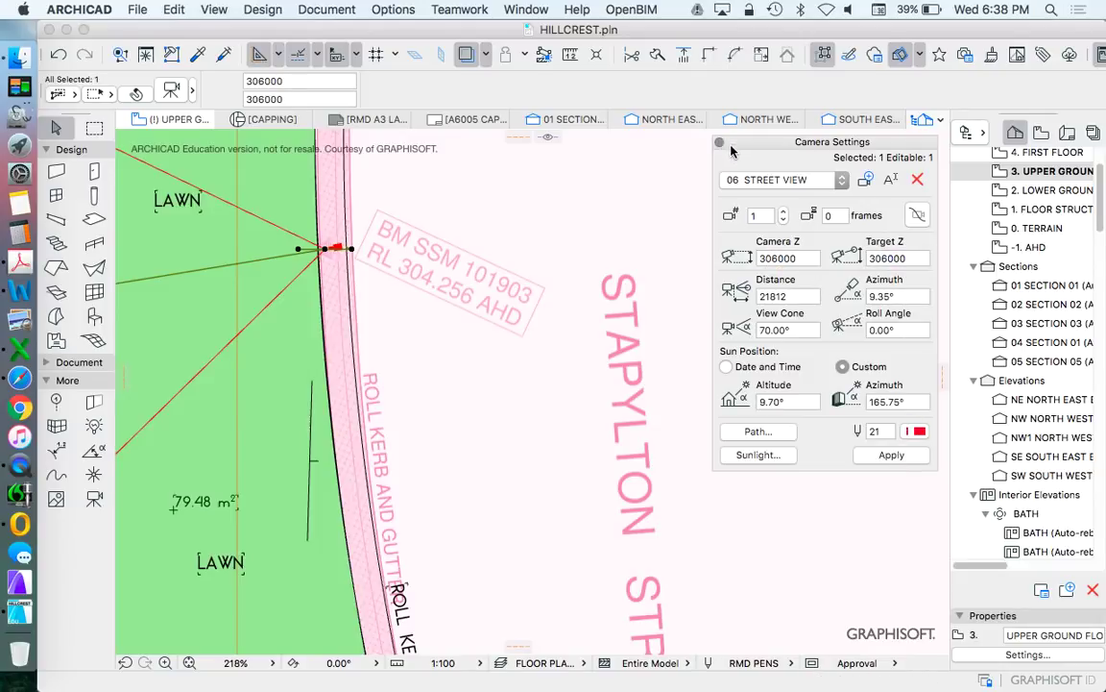
{"action": "right_click", "coordinate": [579, 219]}
{"action": "left_click", "coordinate": [672, 409]}
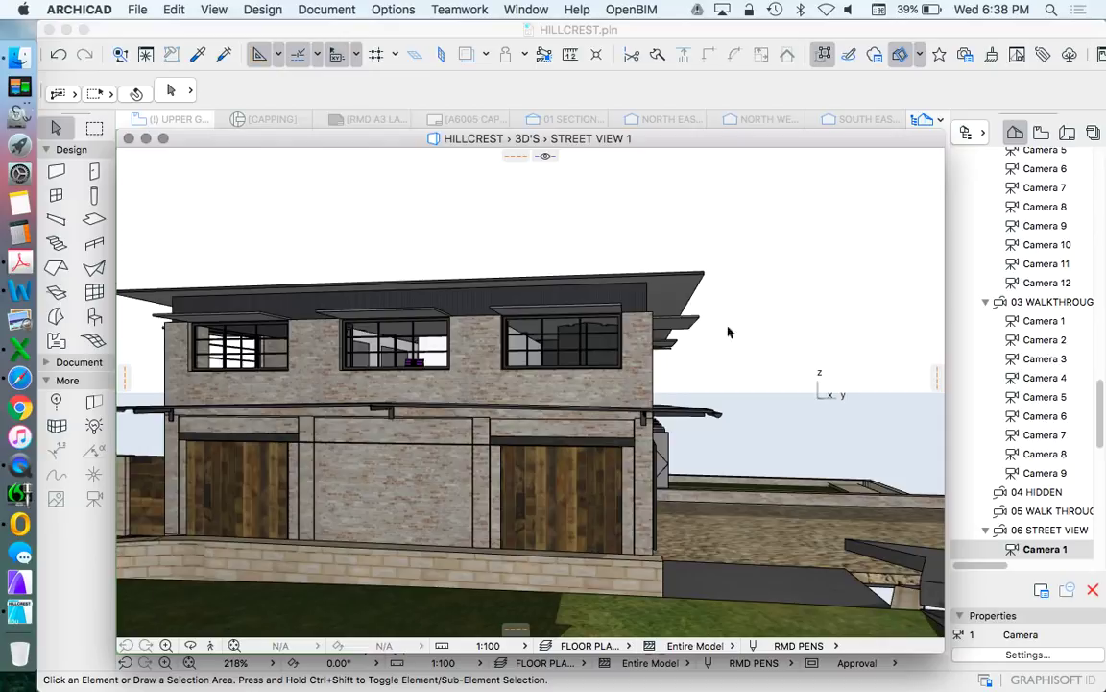
Return to the upper ground floor plan and open the settings of the selected street camera
{"action": "left_click_drag", "start_coordinate": [1102, 402], "coordinate": [1098, 169]}
{"action": "double_click", "coordinate": [1026, 255]}
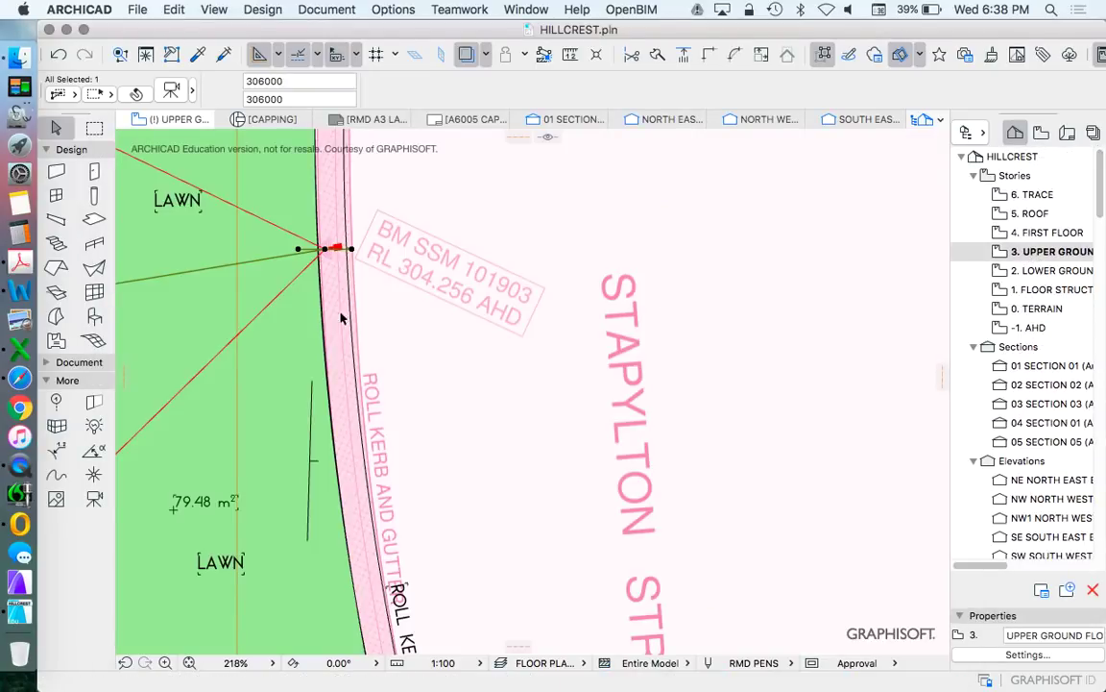
{"action": "scroll", "coordinate": [562, 338], "scroll_direction": "down", "scroll_amount": 5}
{"action": "scroll", "coordinate": [488, 315], "scroll_direction": "up", "scroll_amount": 2}
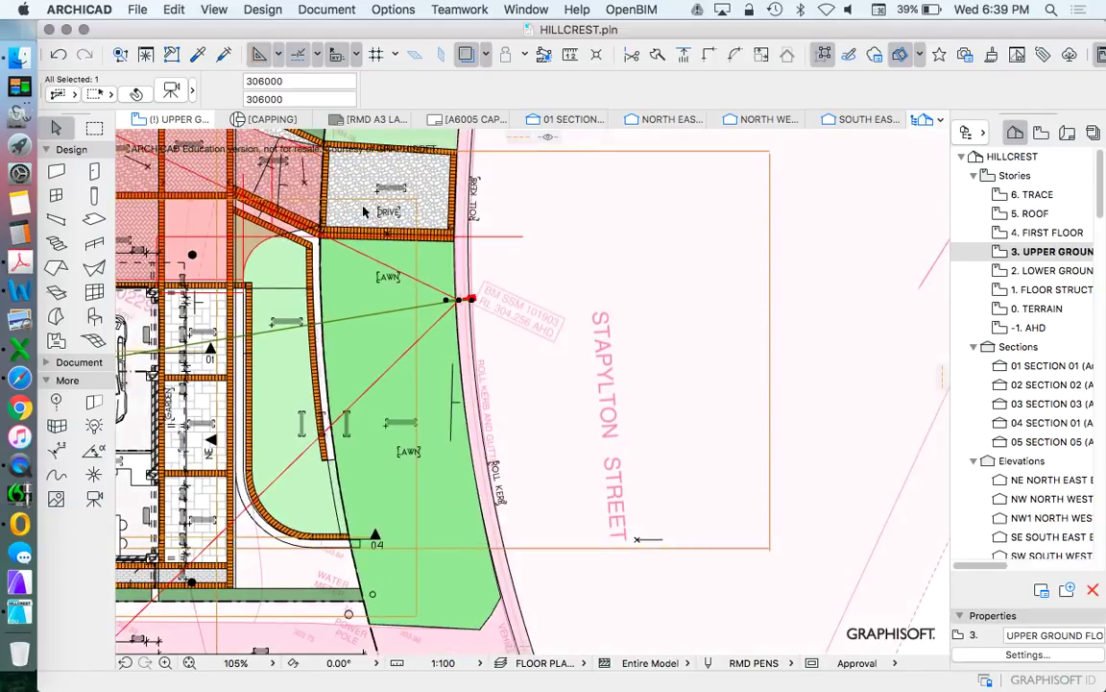
{"action": "scroll", "coordinate": [406, 247], "scroll_direction": "up", "scroll_amount": 1}
{"action": "left_click", "coordinate": [175, 92]}
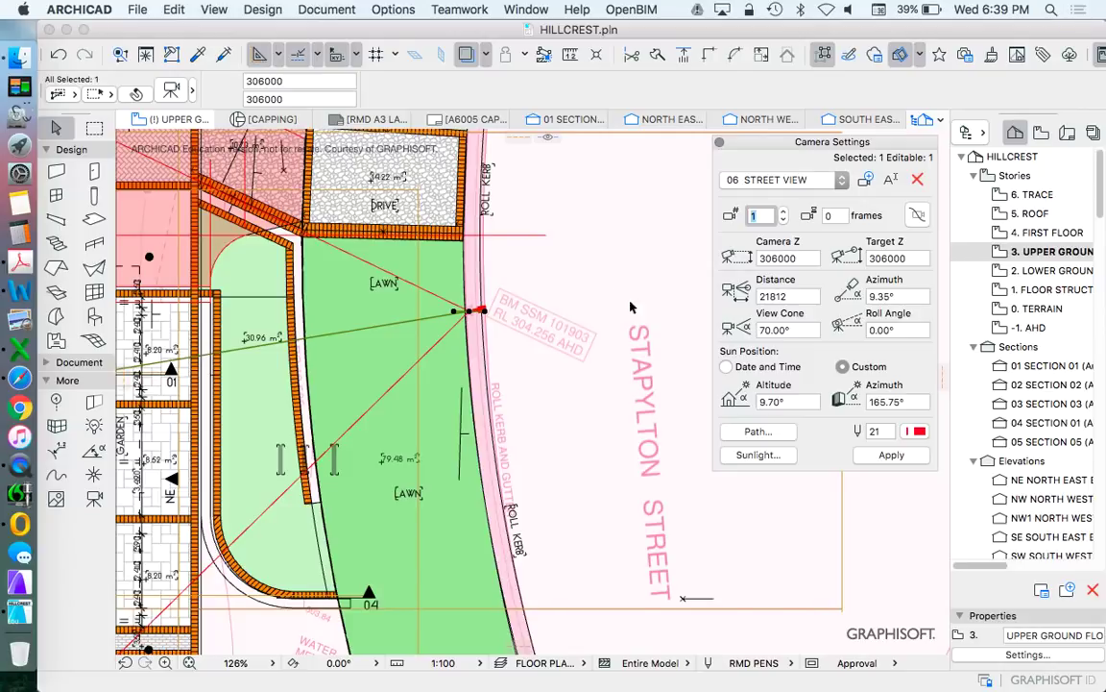
{"action": "scroll", "coordinate": [623, 308], "scroll_direction": "down", "scroll_amount": 3}
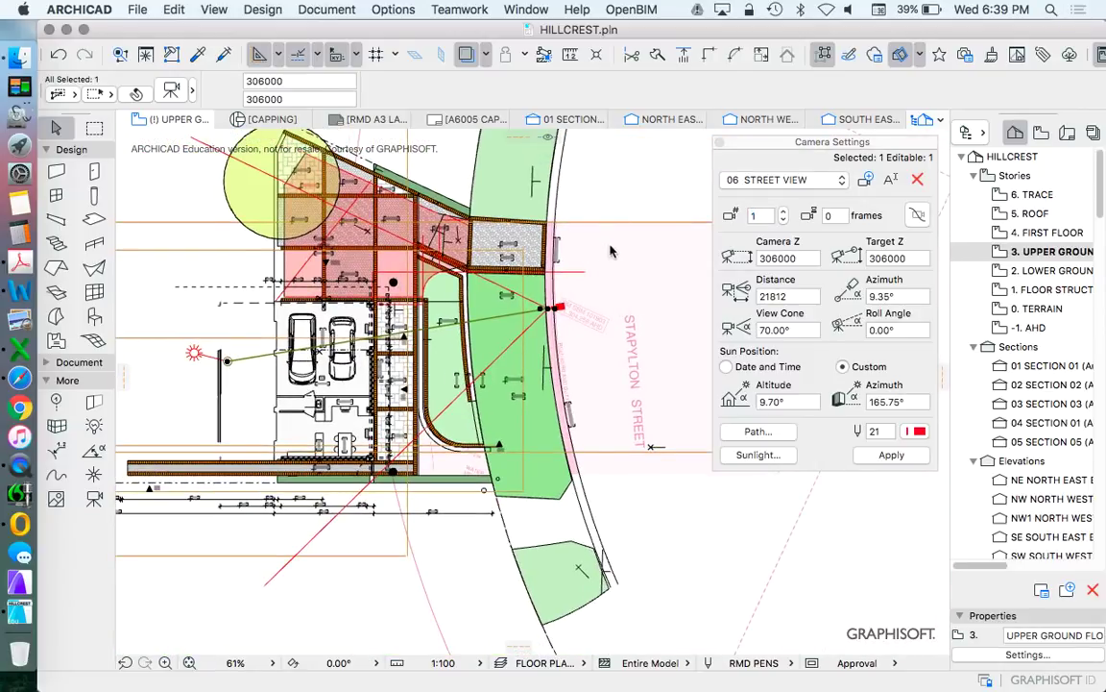
Shift the street camera's target point down the plan inside the house, to an azimuth of about 16.45°
{"action": "right_click", "coordinate": [626, 180]}
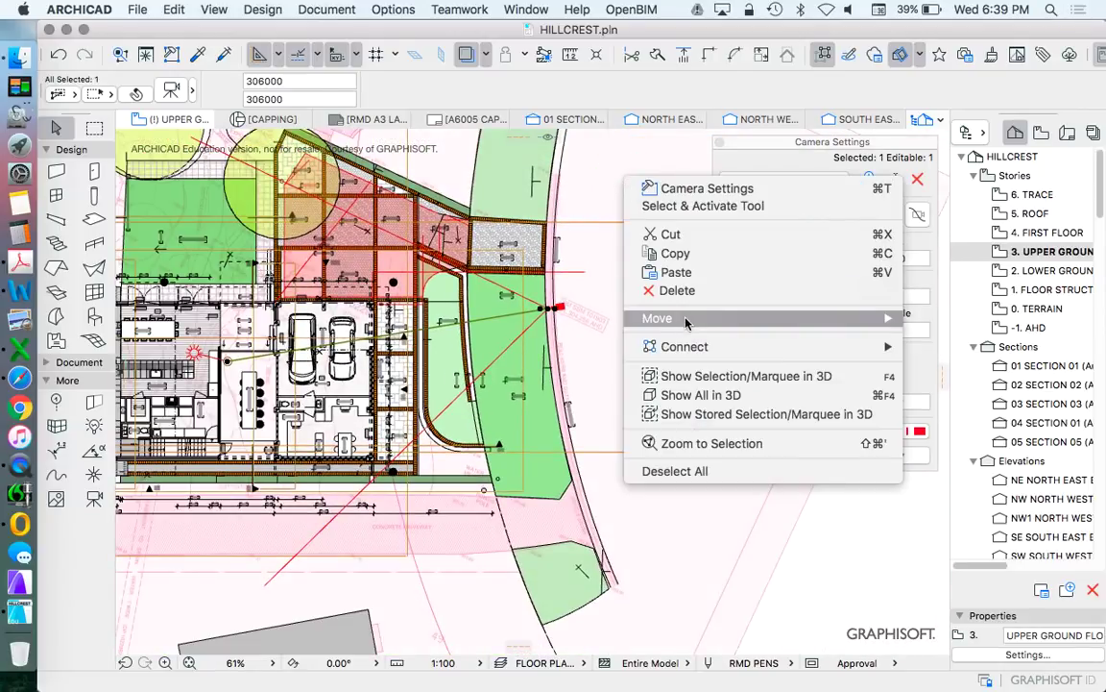
{"action": "left_click", "coordinate": [690, 323]}
{"action": "left_click", "coordinate": [964, 343]}
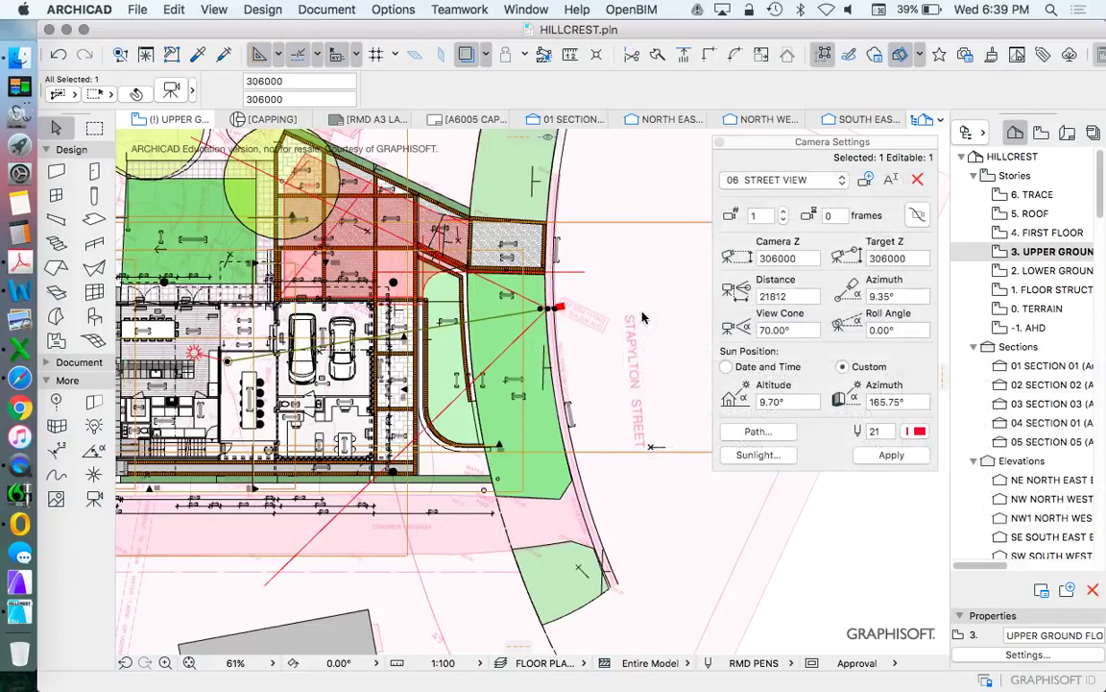
{"action": "left_click", "coordinate": [560, 308]}
{"action": "left_click", "coordinate": [228, 361]}
{"action": "left_click", "coordinate": [228, 394]}
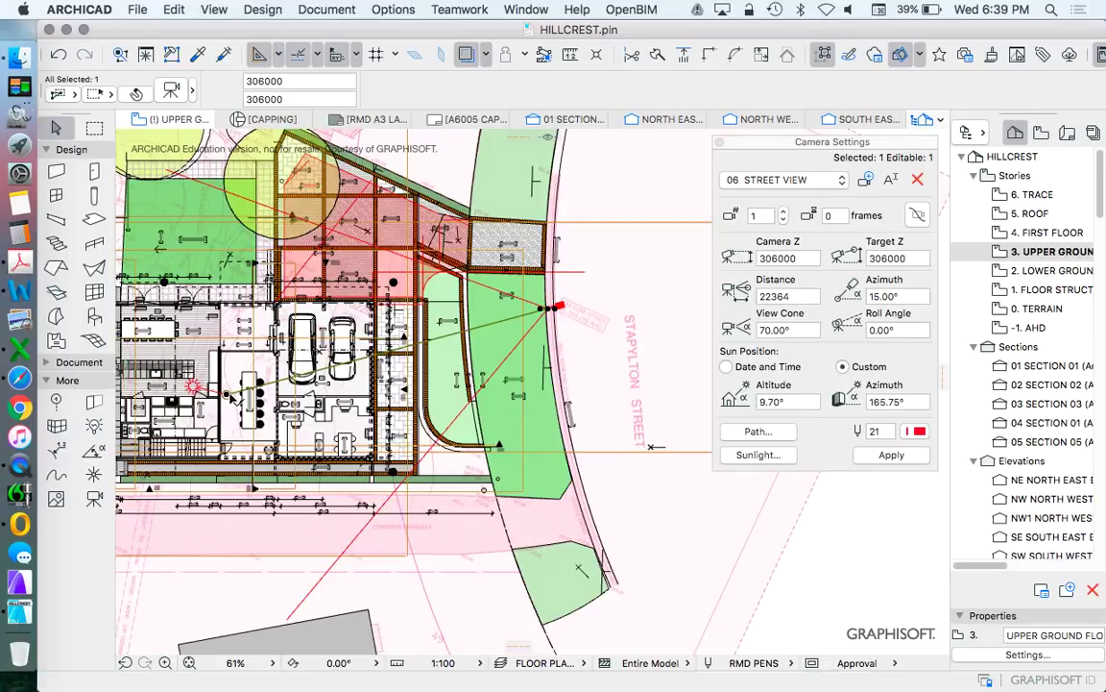
{"action": "left_click", "coordinate": [229, 401]}
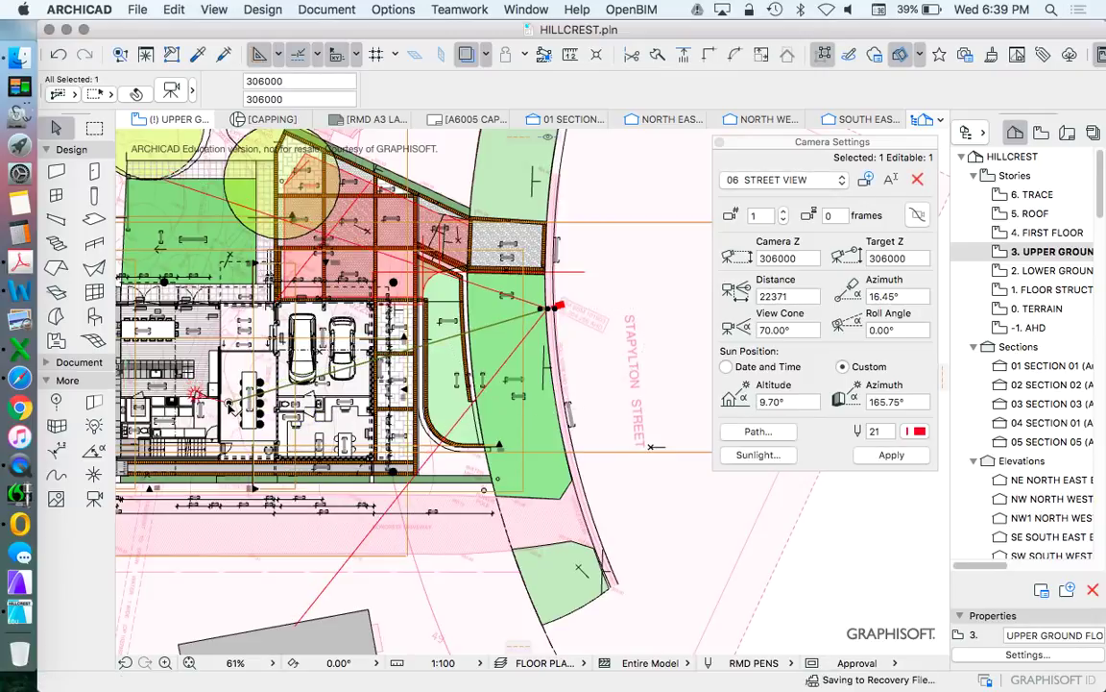
Show the street camera's re-aimed view in 3D and return to the upper ground floor plan
{"action": "right_click", "coordinate": [637, 170]}
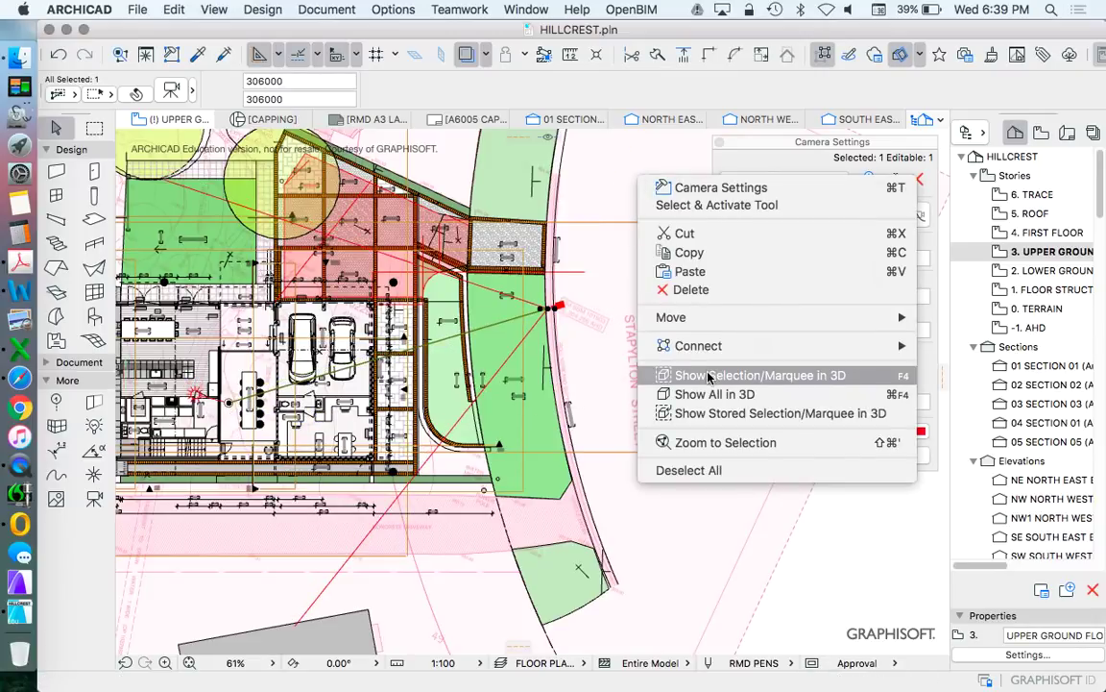
{"action": "left_click", "coordinate": [794, 366]}
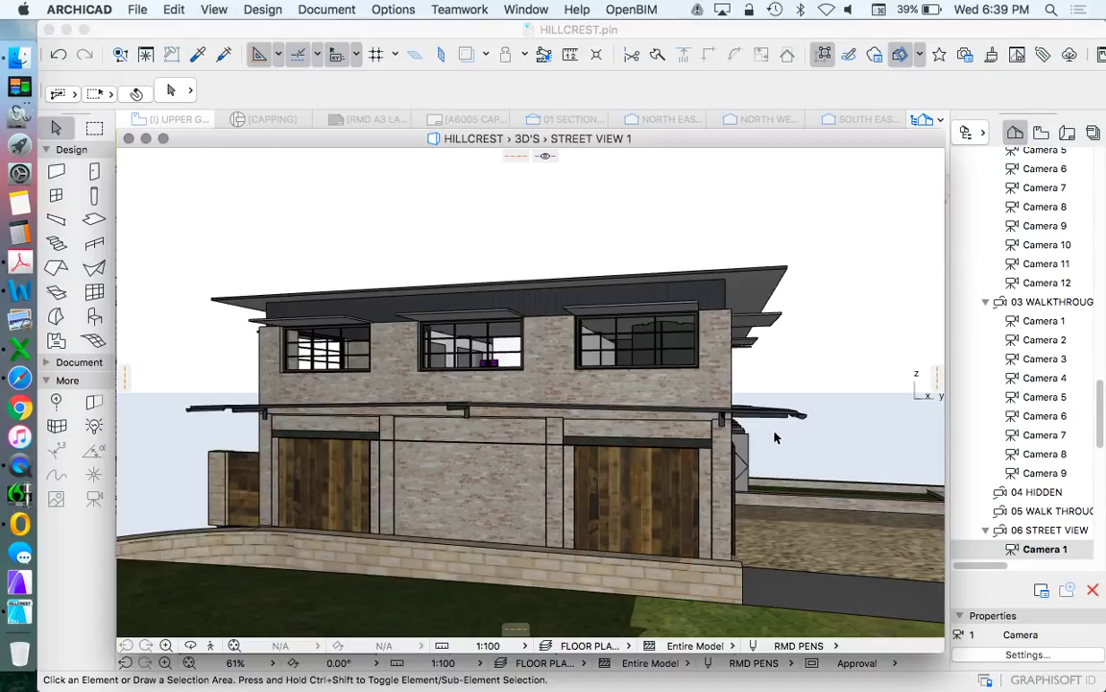
{"action": "left_click_drag", "start_coordinate": [1101, 403], "coordinate": [1094, 149]}
{"action": "left_click", "coordinate": [665, 289]}
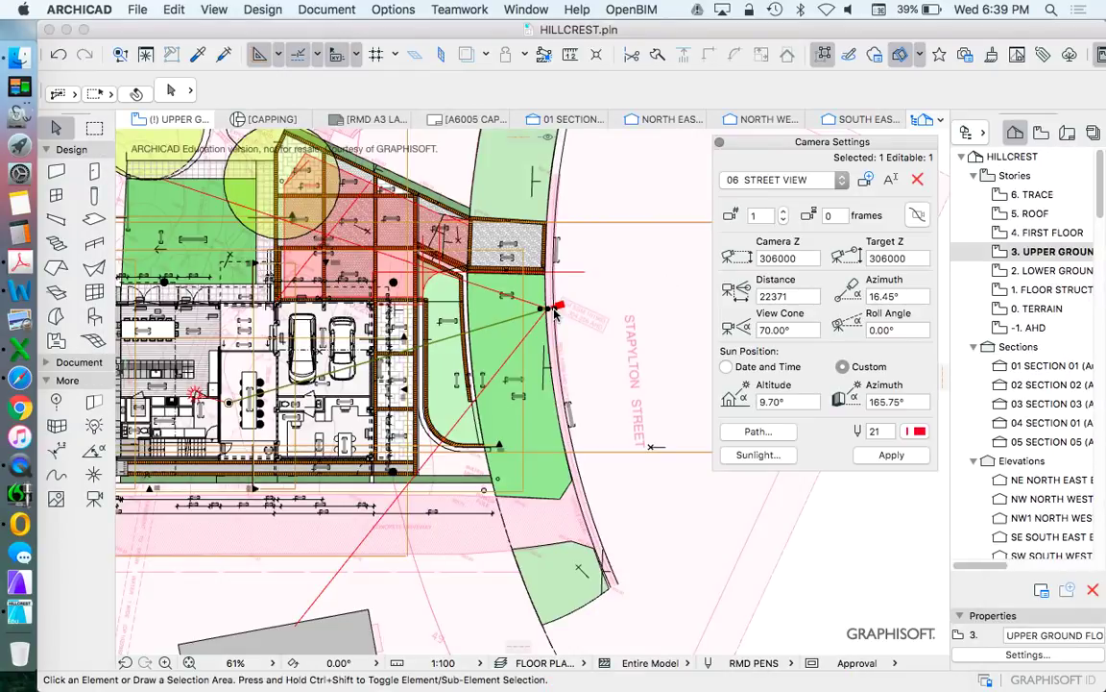
Set the street camera's view cone to 90°, apply it, and check the view in 3D
{"action": "scroll", "coordinate": [603, 319], "scroll_direction": "up", "scroll_amount": 1}
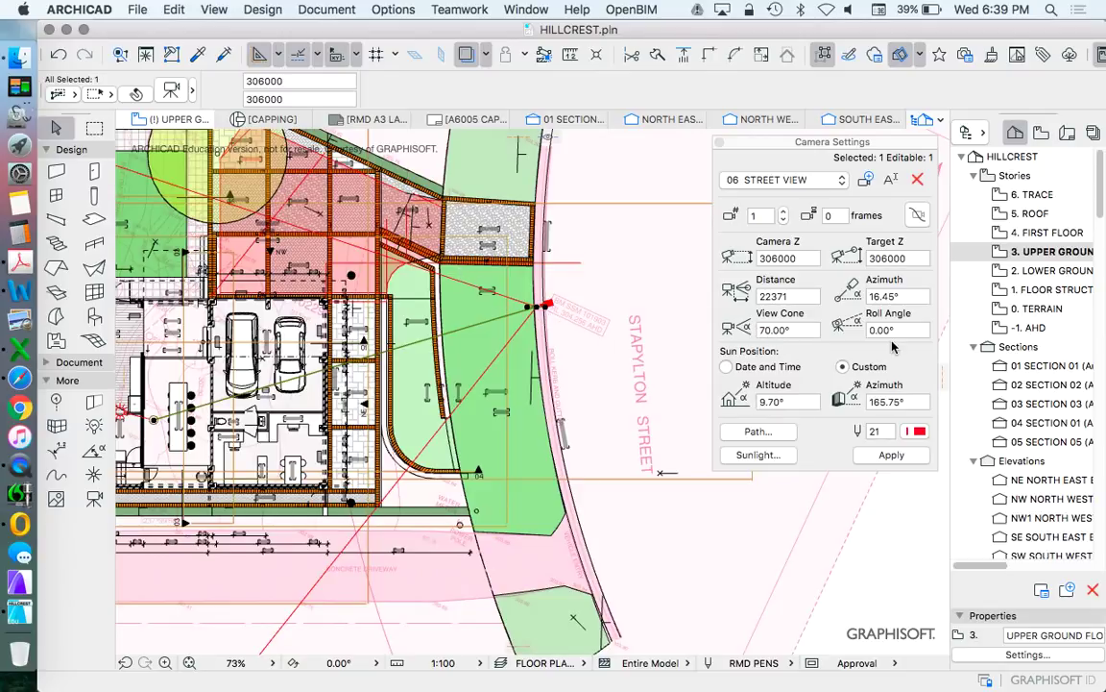
{"action": "left_click", "coordinate": [780, 329]}
{"action": "type", "text": "90"}
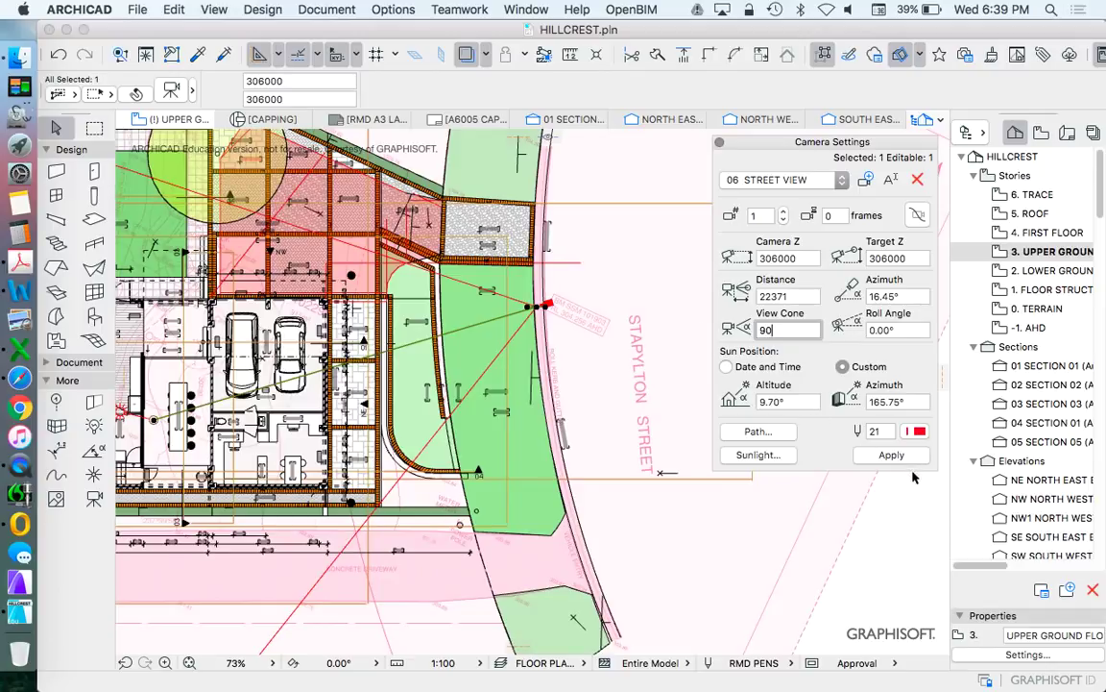
{"action": "left_click", "coordinate": [891, 455]}
{"action": "right_click", "coordinate": [615, 267]}
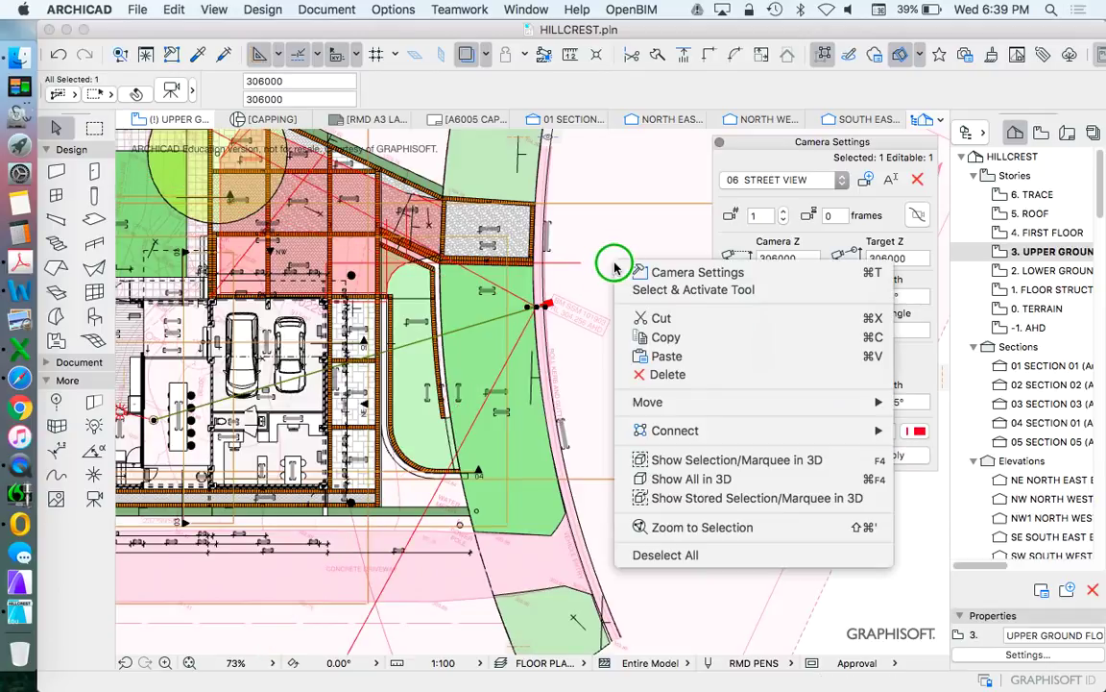
{"action": "left_click", "coordinate": [725, 459]}
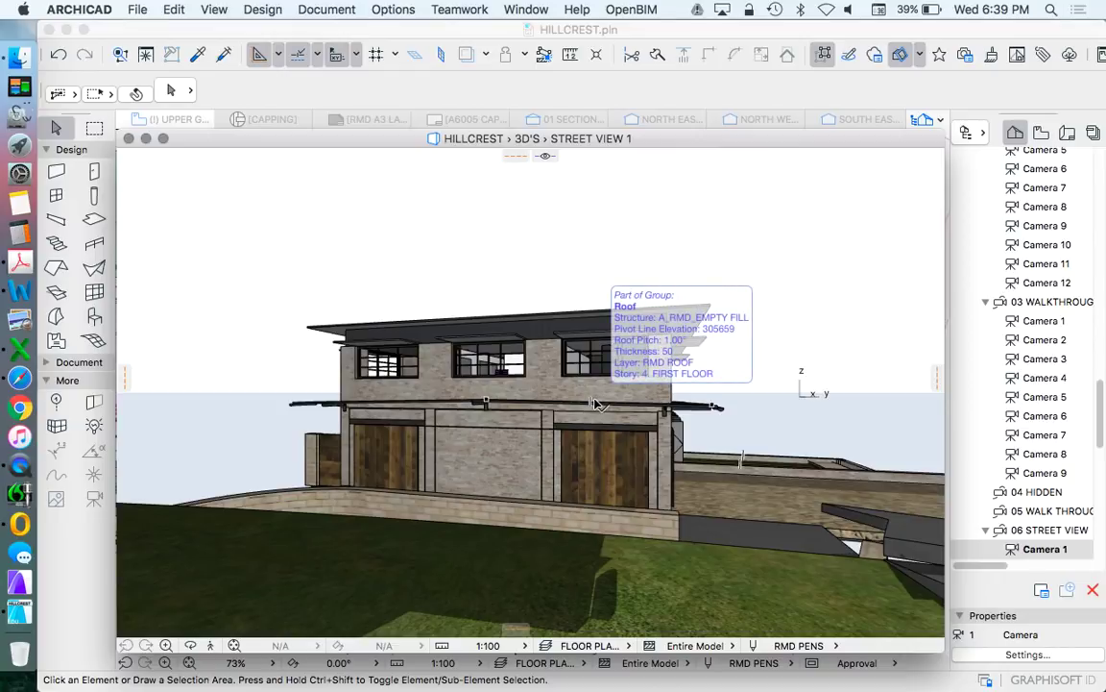
{"action": "left_click_drag", "start_coordinate": [1097, 415], "coordinate": [1094, 190]}
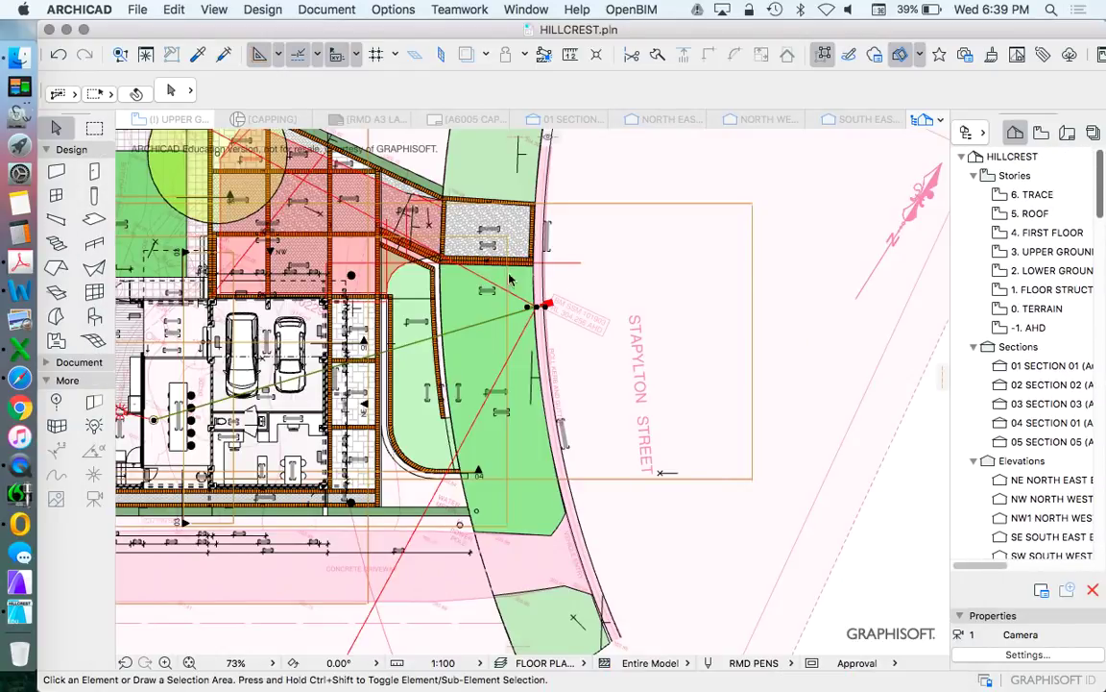
On the upper ground floor plan, set the street camera's view cone to 60° and apply it
{"action": "double_click", "coordinate": [549, 310]}
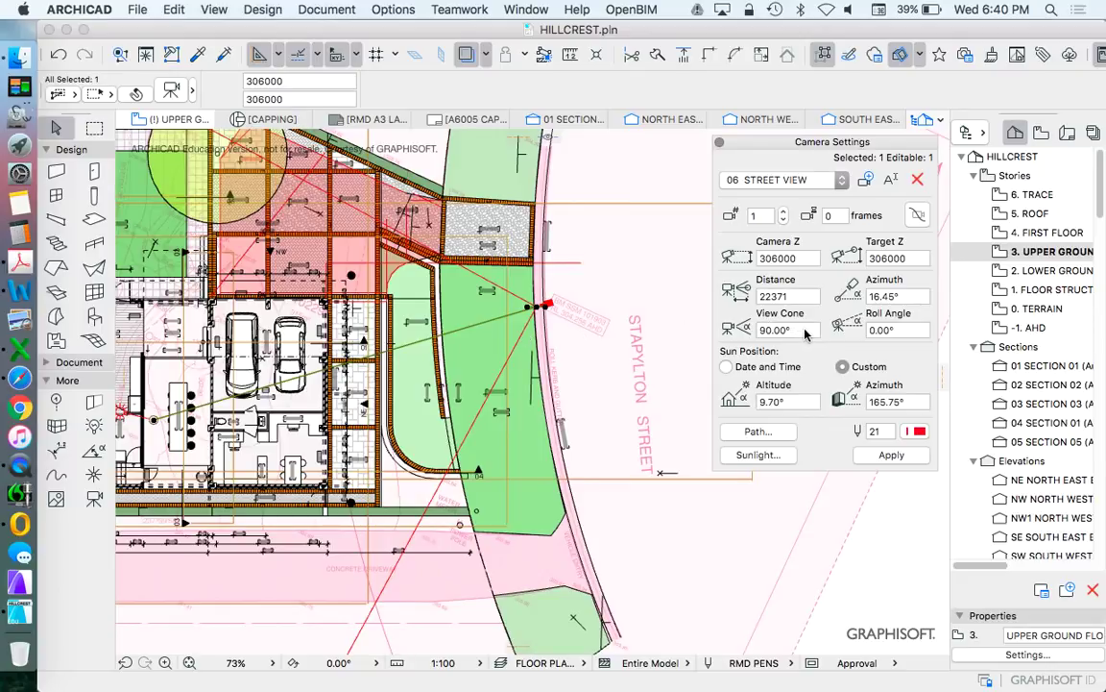
{"action": "left_click_drag", "start_coordinate": [805, 333], "coordinate": [722, 329]}
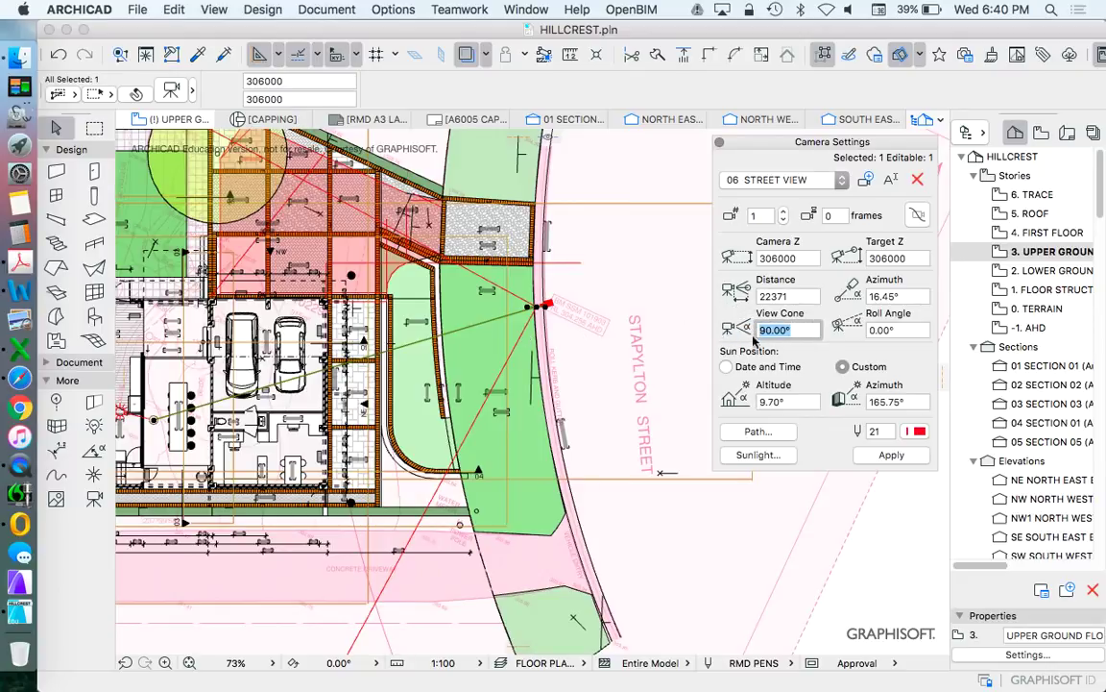
{"action": "type", "text": "60"}
{"action": "left_click", "coordinate": [899, 452]}
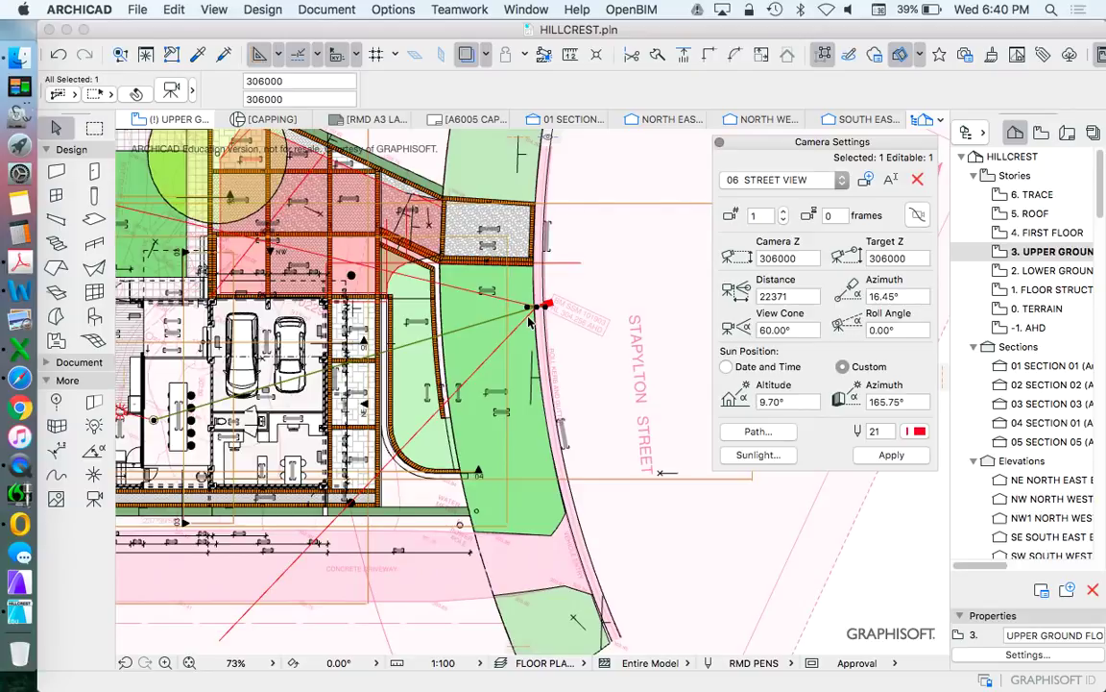
{"action": "right_click", "coordinate": [632, 275]}
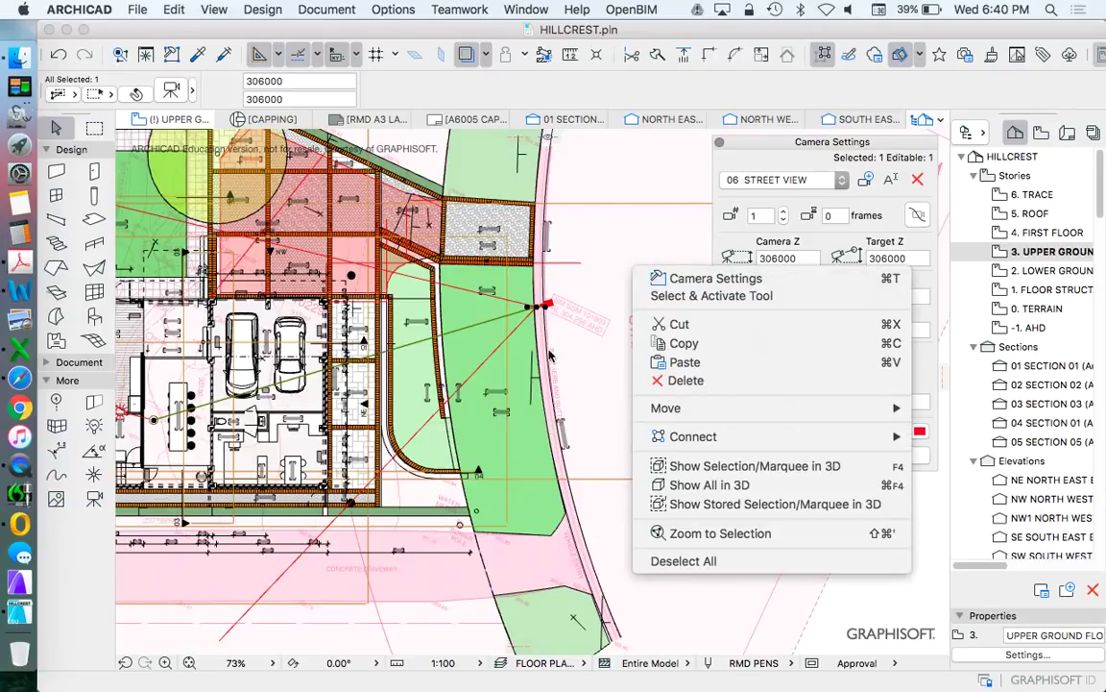
{"action": "key", "text": "Escape"}
Nudge the street camera's target point slightly further down the plan, to an azimuth of about 17.8°
{"action": "left_click", "coordinate": [153, 420]}
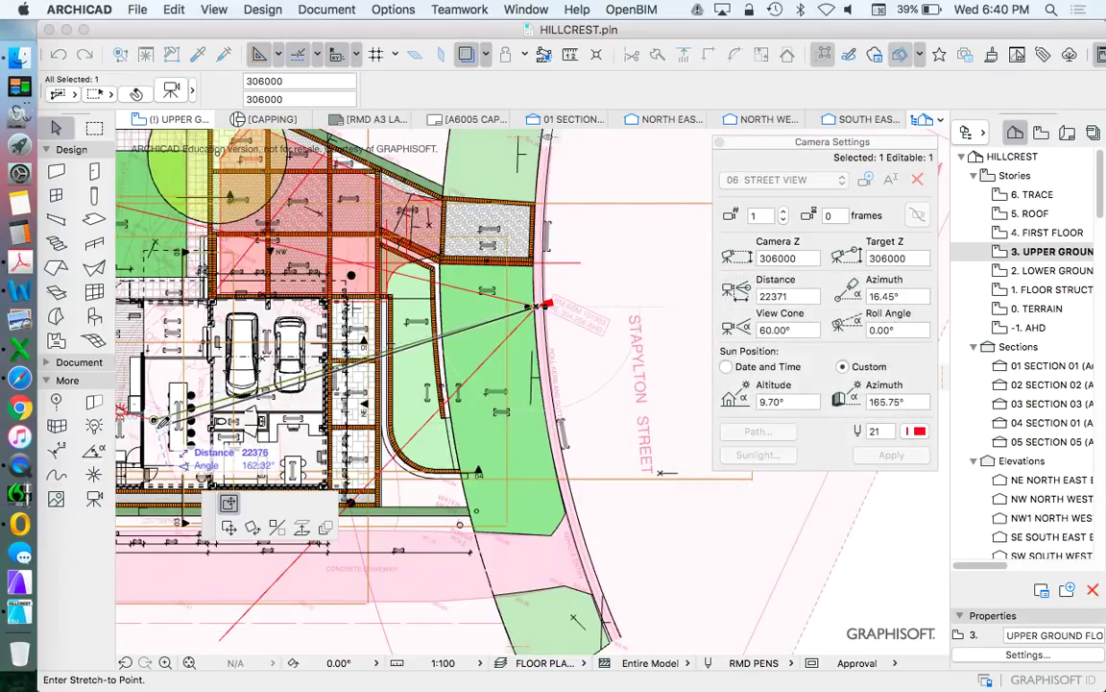
{"action": "left_click", "coordinate": [157, 429]}
{"action": "right_click", "coordinate": [632, 261]}
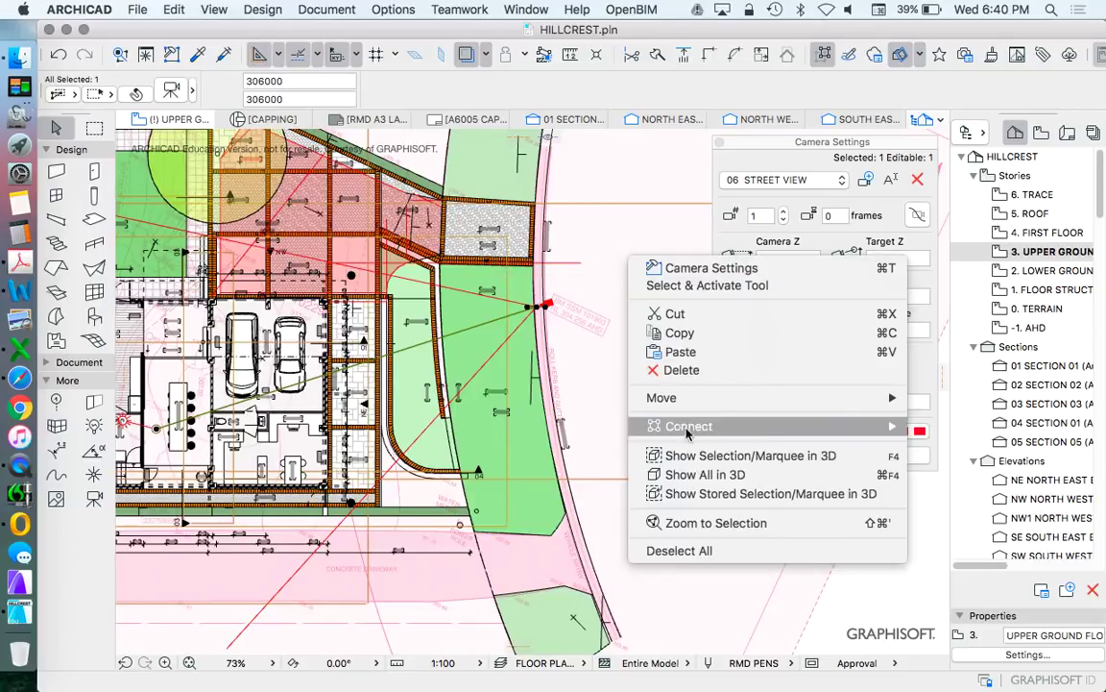
{"action": "key", "text": "Escape"}
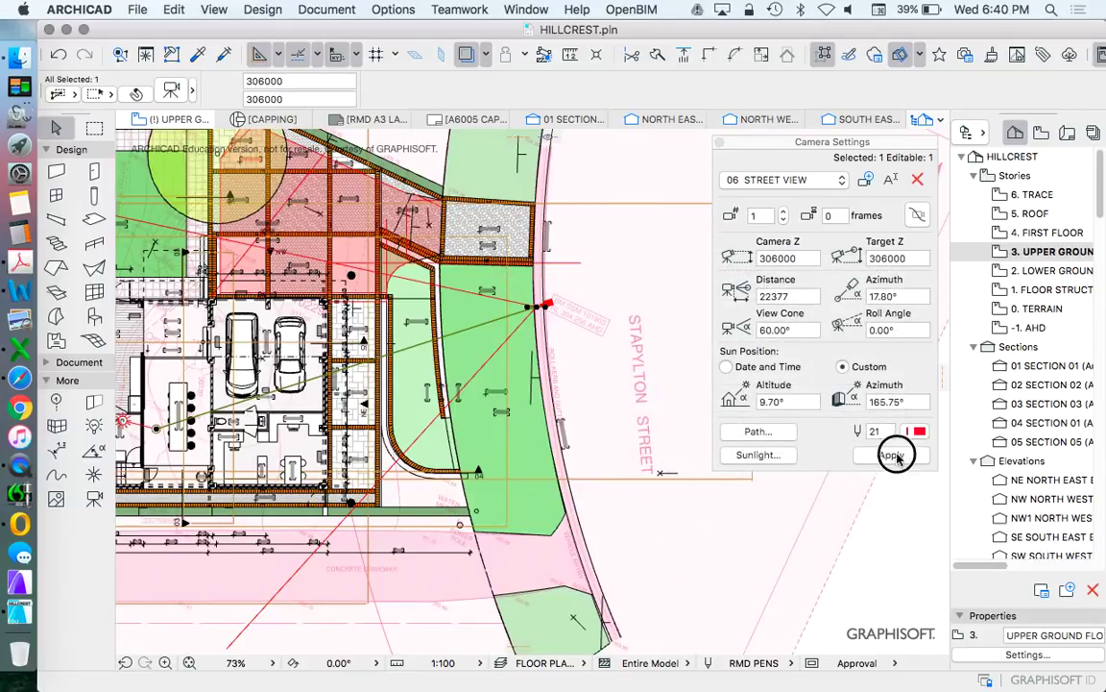
Show the street camera's narrower view in 3D and return to the upper ground floor plan
{"action": "right_click", "coordinate": [644, 235]}
{"action": "left_click", "coordinate": [713, 437]}
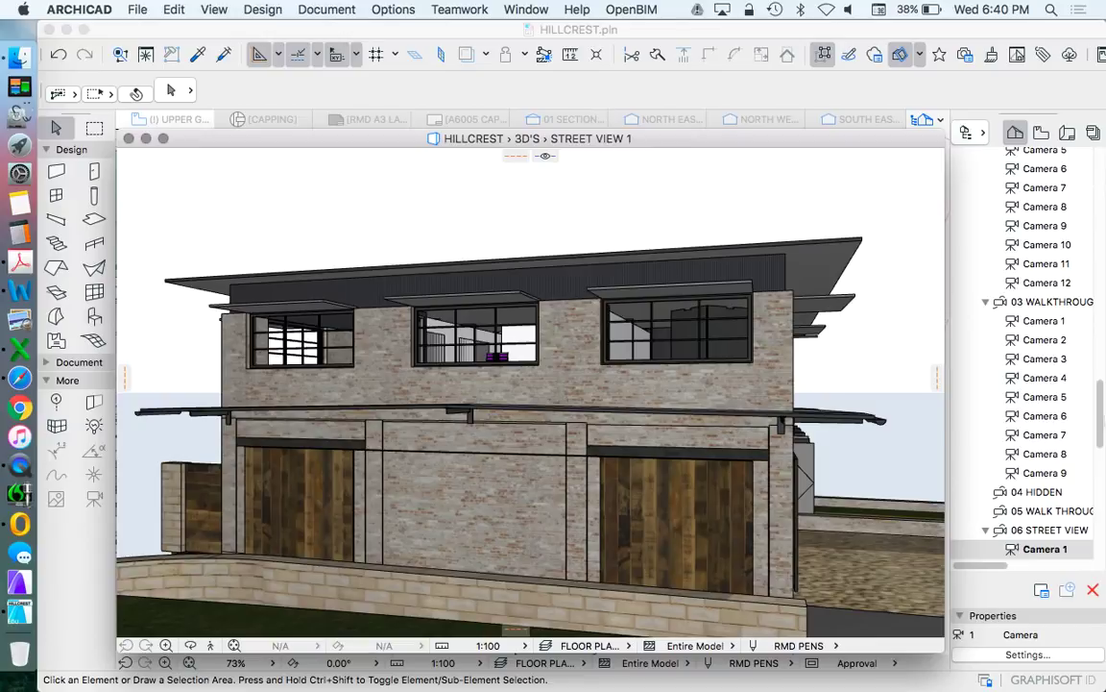
{"action": "left_click", "coordinate": [1099, 403]}
{"action": "left_click_drag", "start_coordinate": [1099, 403], "coordinate": [1095, 140]}
{"action": "double_click", "coordinate": [579, 305]}
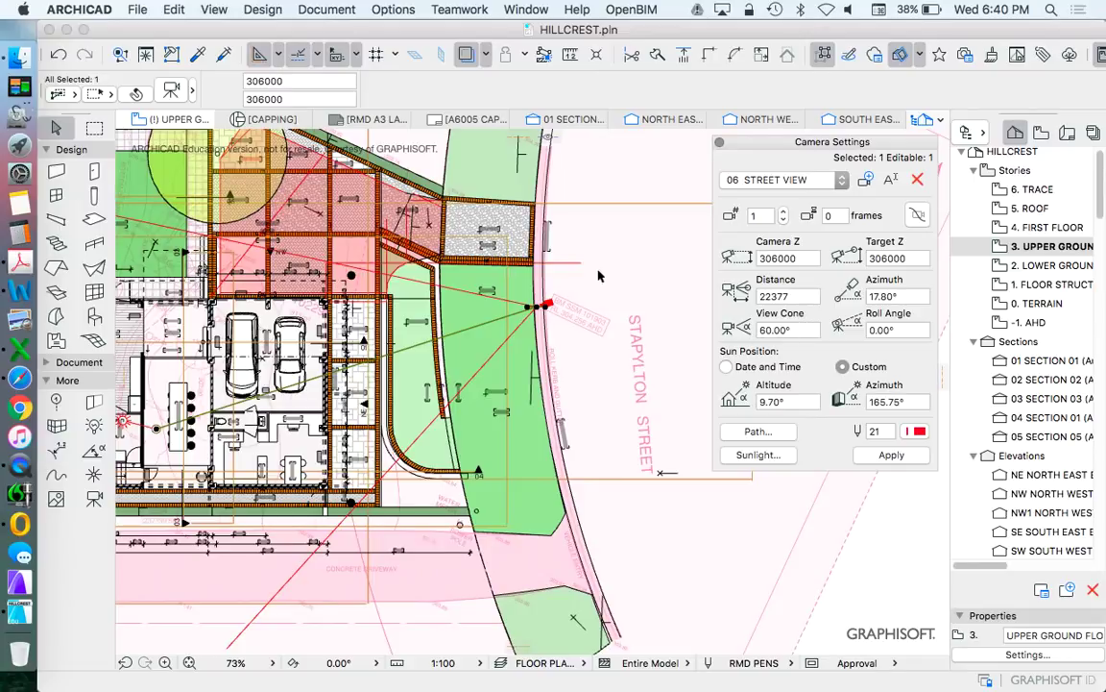
Drag the whole street camera from the survey benchmark across Stapylton Street, keeping its distance and angle to the target
{"action": "scroll", "coordinate": [603, 293], "scroll_direction": "up", "scroll_amount": 3}
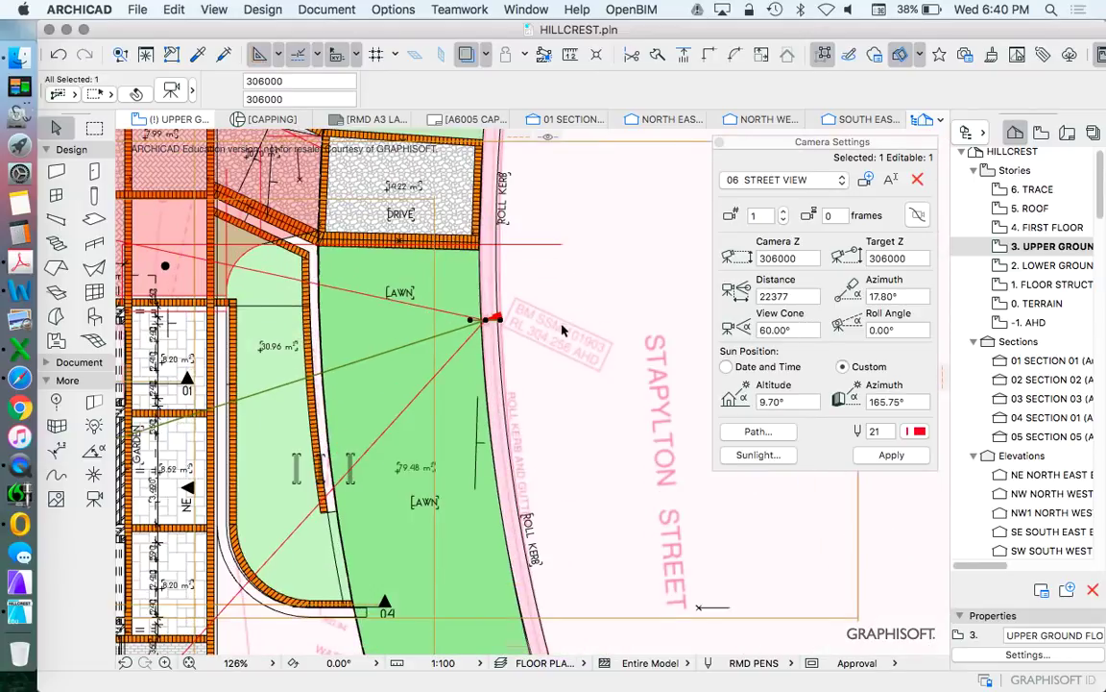
{"action": "scroll", "coordinate": [512, 328], "scroll_direction": "down", "scroll_amount": 6}
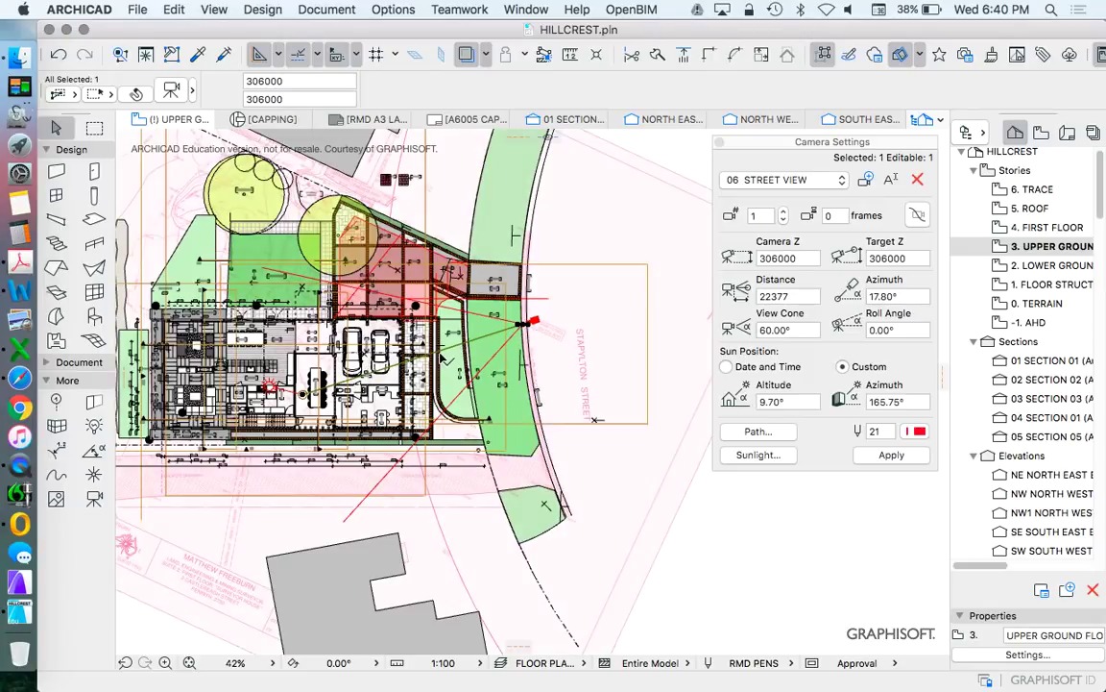
{"action": "scroll", "coordinate": [556, 357], "scroll_direction": "up", "scroll_amount": 3}
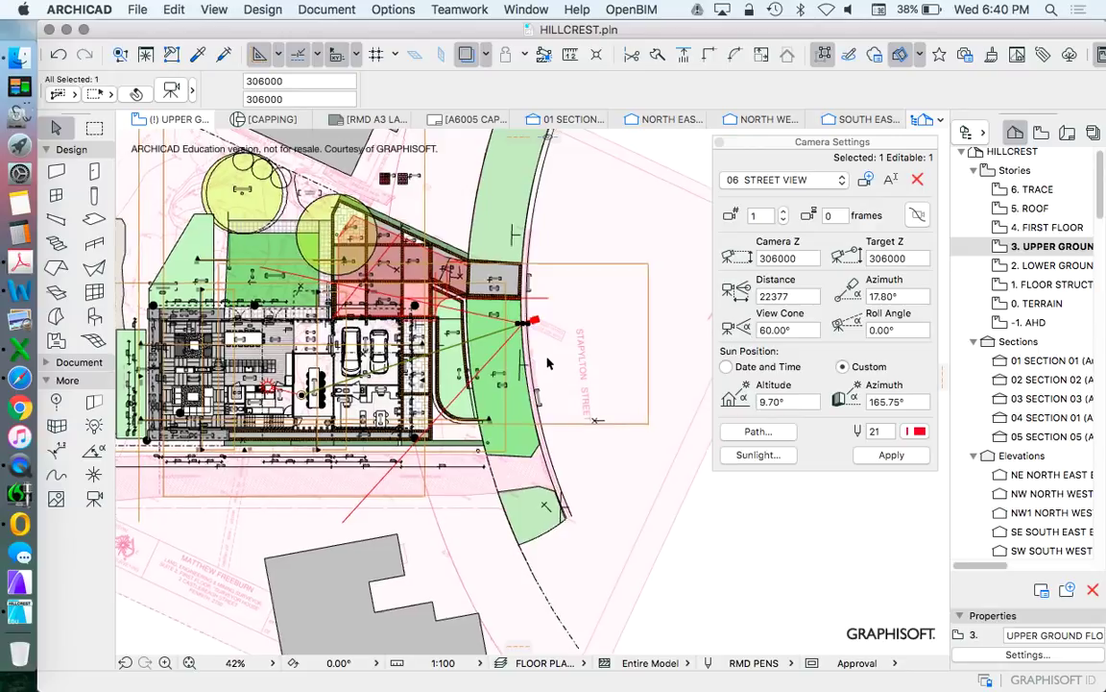
{"action": "scroll", "coordinate": [582, 253], "scroll_direction": "up", "scroll_amount": 3}
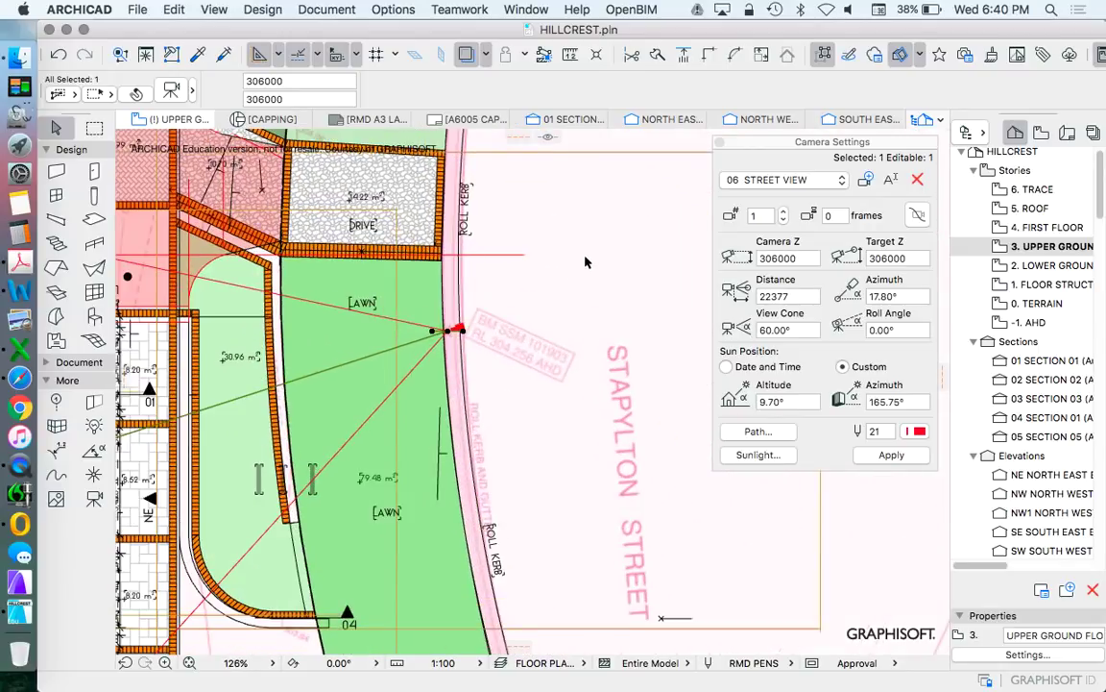
{"action": "right_click", "coordinate": [557, 230]}
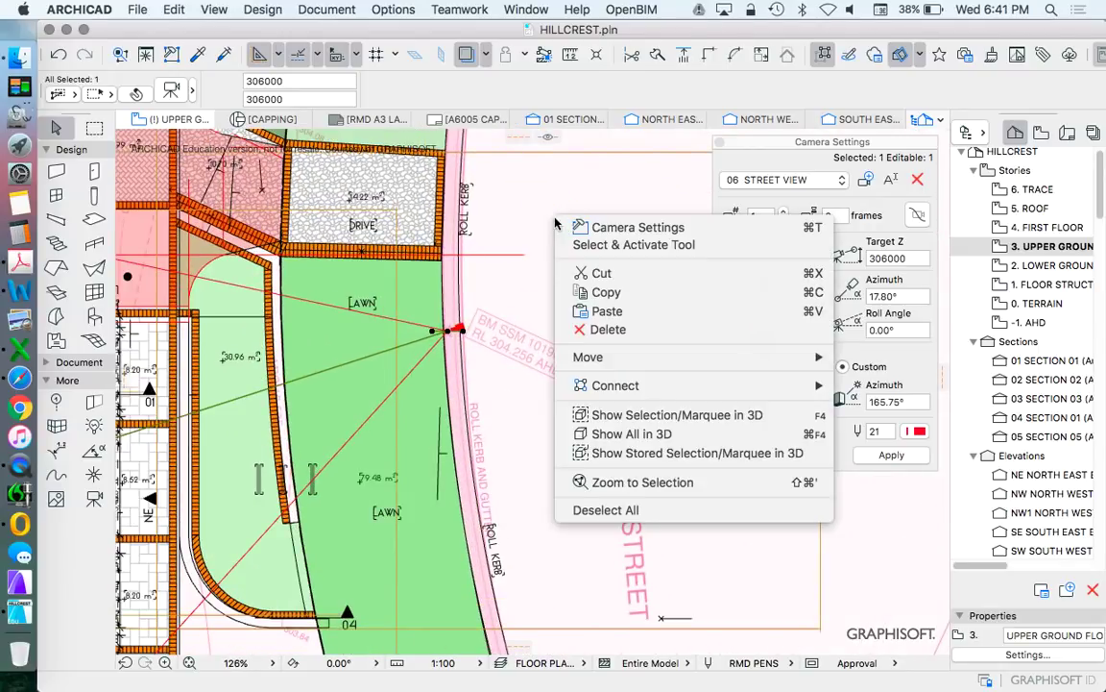
{"action": "mouse_move", "coordinate": [625, 357]}
{"action": "left_click", "coordinate": [894, 363]}
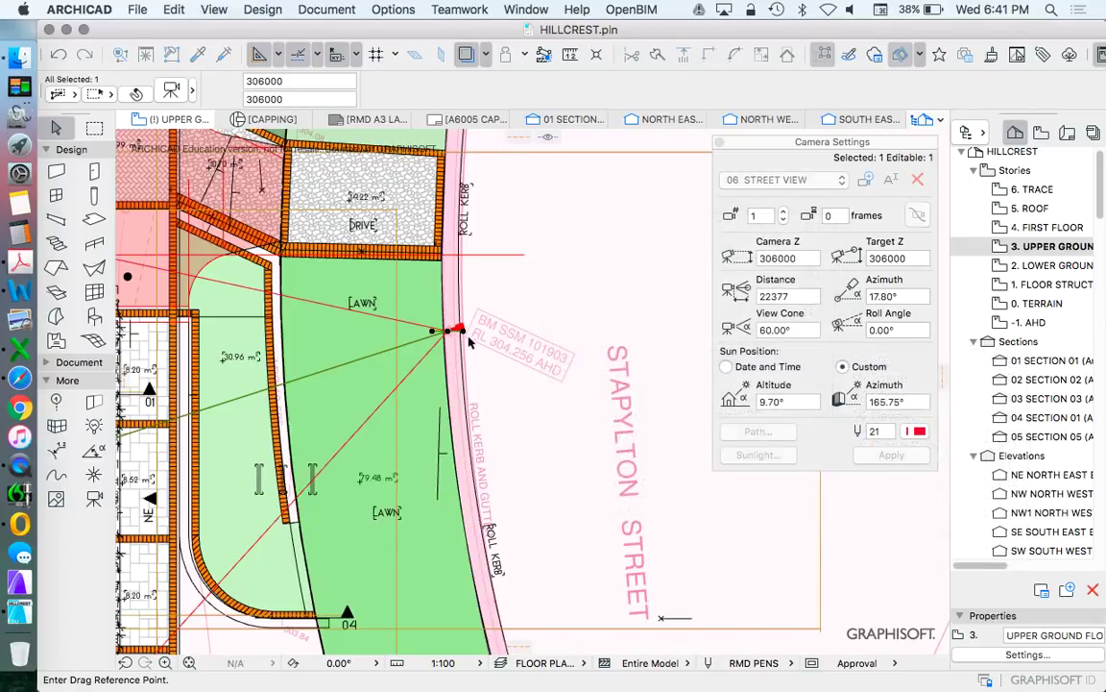
{"action": "left_click", "coordinate": [451, 330]}
{"action": "scroll", "coordinate": [451, 331], "scroll_direction": "down", "scroll_amount": 2}
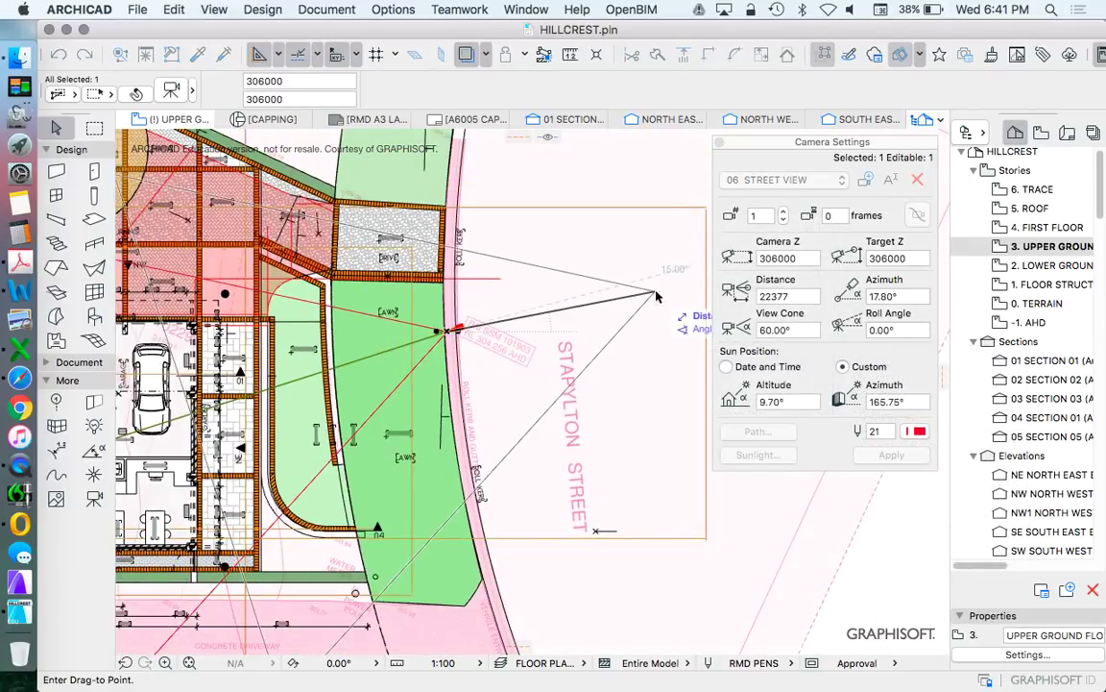
{"action": "left_click", "coordinate": [680, 276]}
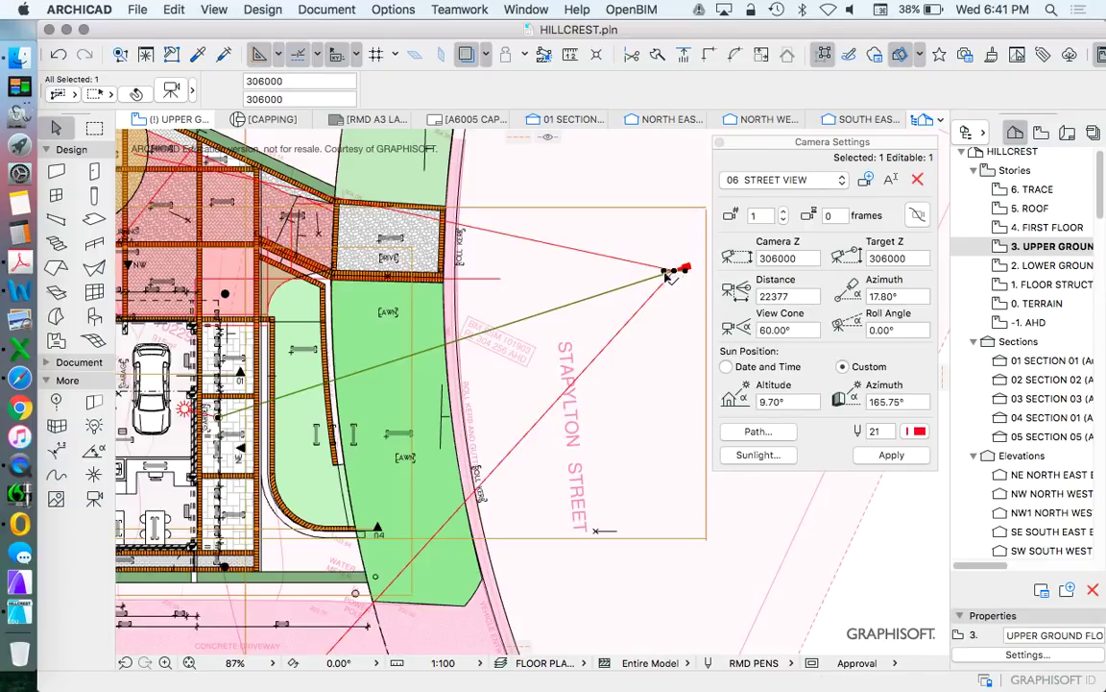
Show the view in 3D from the street camera's position across Stapylton Street
{"action": "scroll", "coordinate": [572, 317], "scroll_direction": "down", "scroll_amount": 3}
{"action": "right_click", "coordinate": [580, 227]}
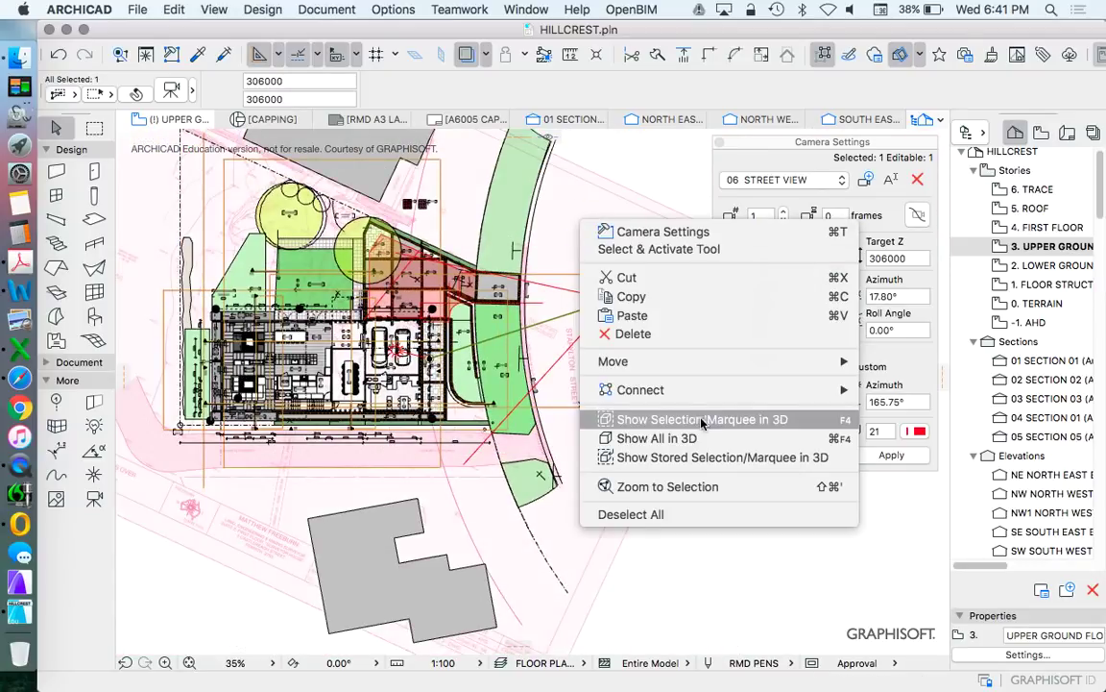
{"action": "left_click", "coordinate": [648, 421]}
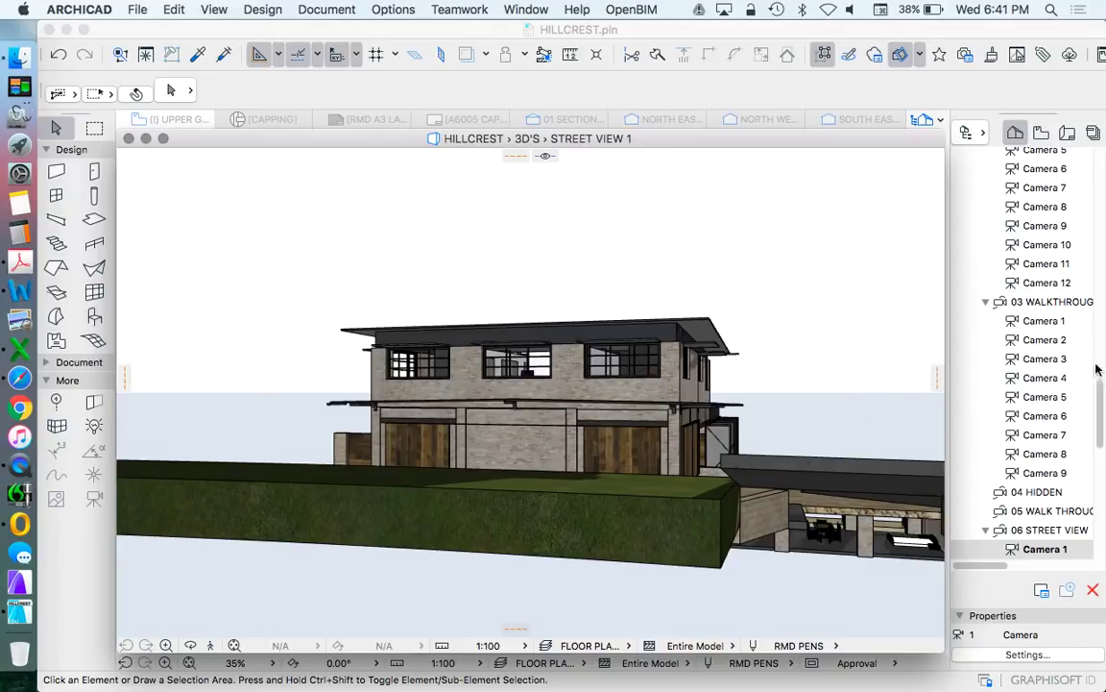
Return to the upper ground floor plan and move the street camera's position closer to the house, to a distance of about 21300
{"action": "left_click_drag", "start_coordinate": [1098, 415], "coordinate": [1099, 286]}
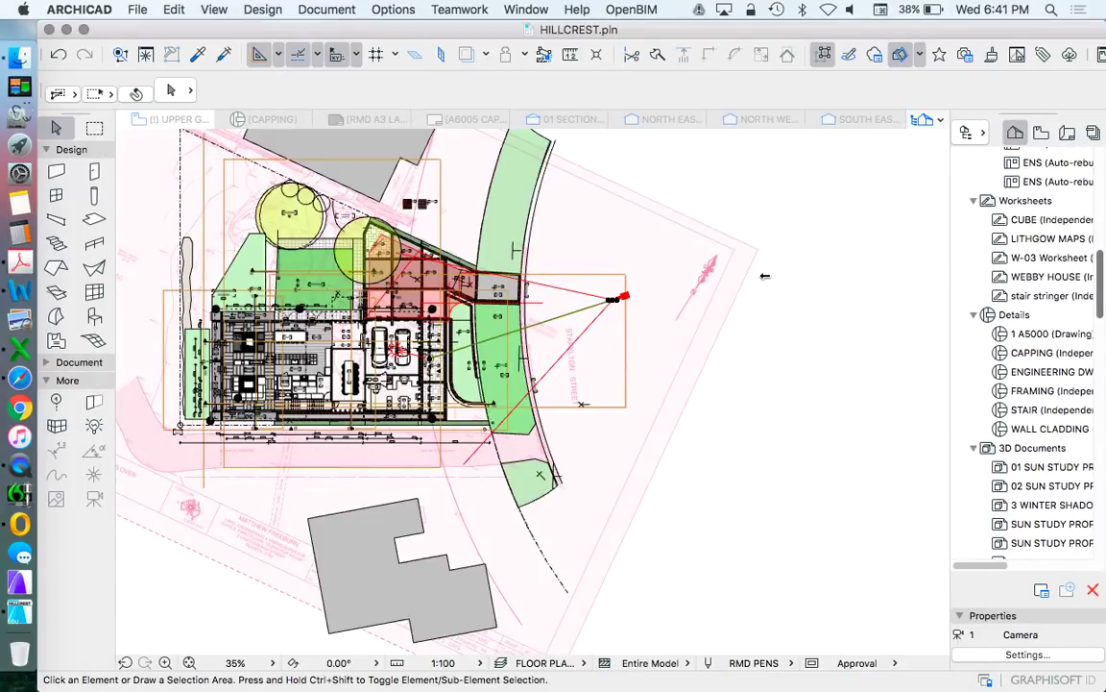
{"action": "left_click", "coordinate": [747, 223]}
{"action": "left_click", "coordinate": [835, 527]}
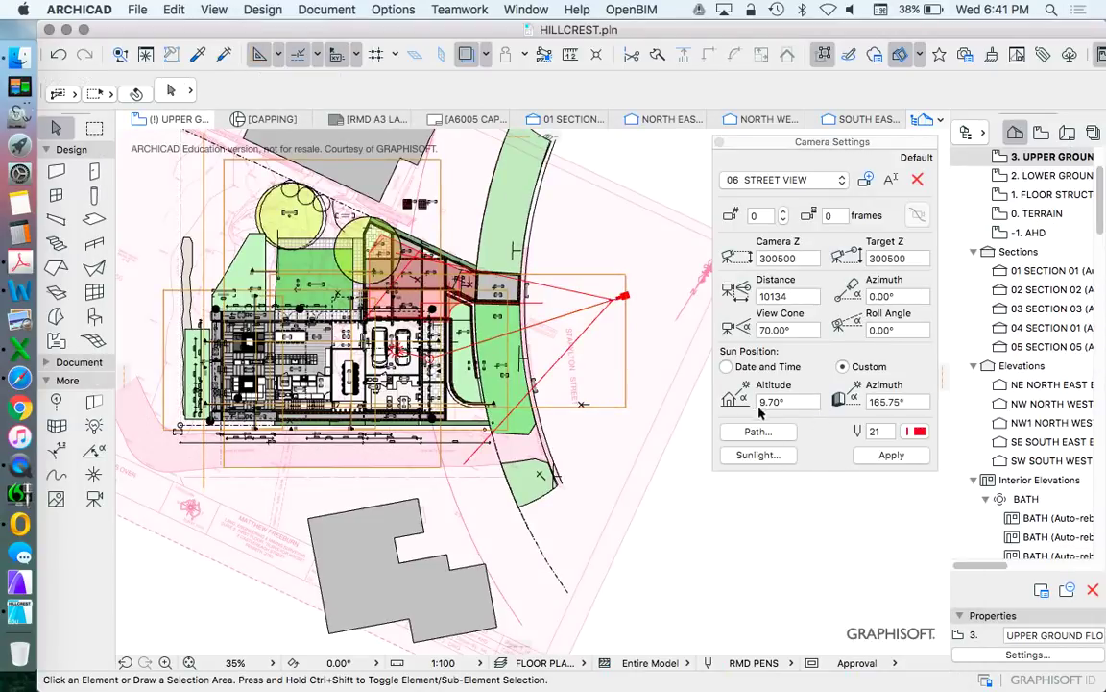
{"action": "scroll", "coordinate": [613, 300], "scroll_direction": "up", "scroll_amount": 2}
{"action": "left_click_drag", "start_coordinate": [616, 298], "coordinate": [555, 305]}
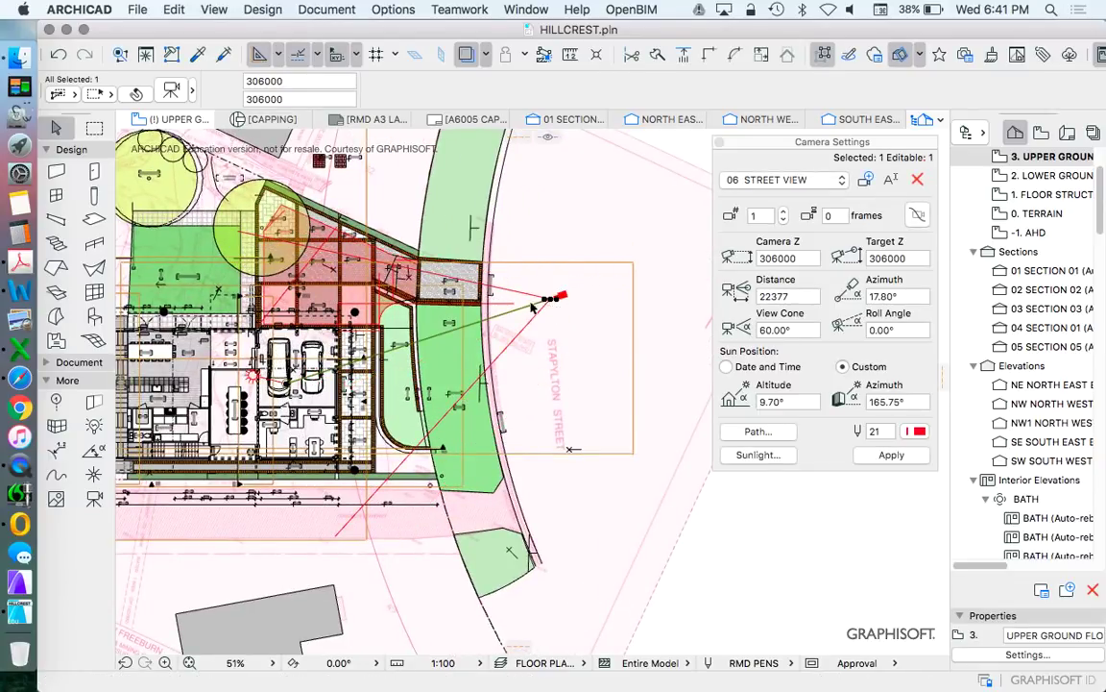
{"action": "scroll", "coordinate": [538, 331], "scroll_direction": "up", "scroll_amount": 5}
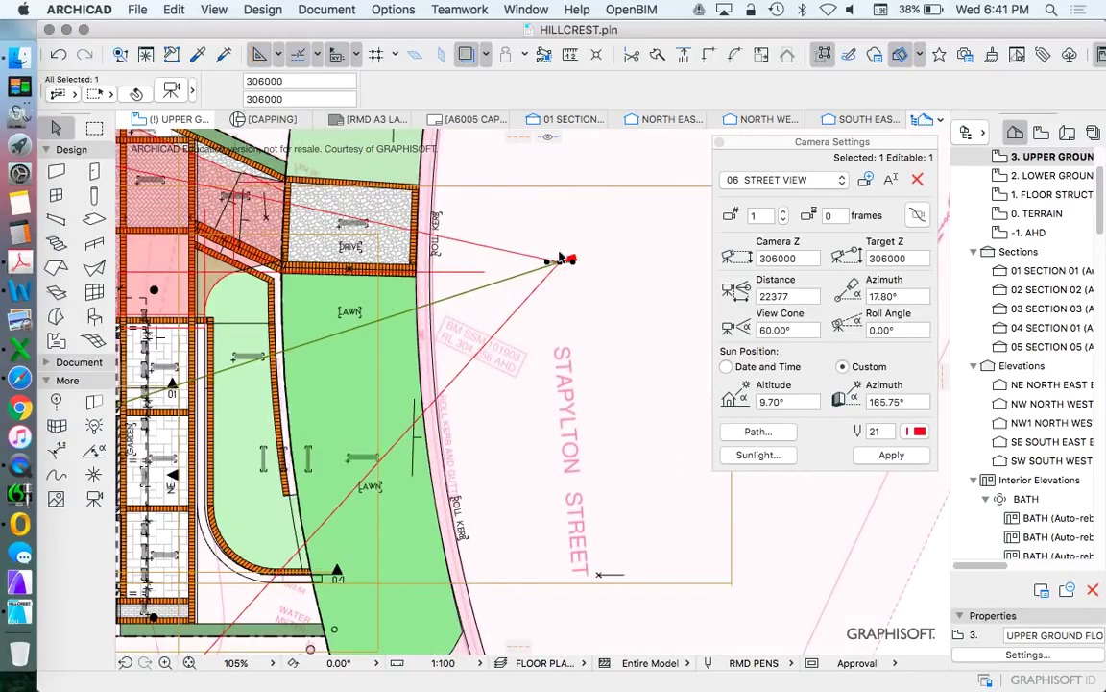
{"action": "scroll", "coordinate": [560, 263], "scroll_direction": "down", "scroll_amount": 4}
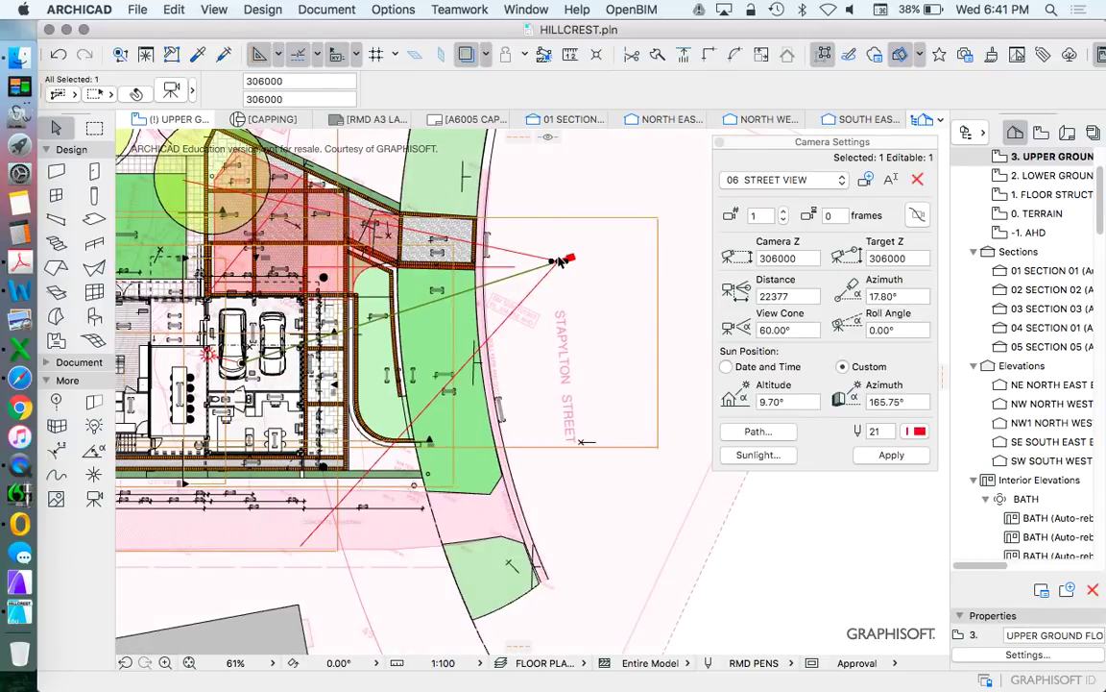
{"action": "scroll", "coordinate": [564, 285], "scroll_direction": "up", "scroll_amount": 4}
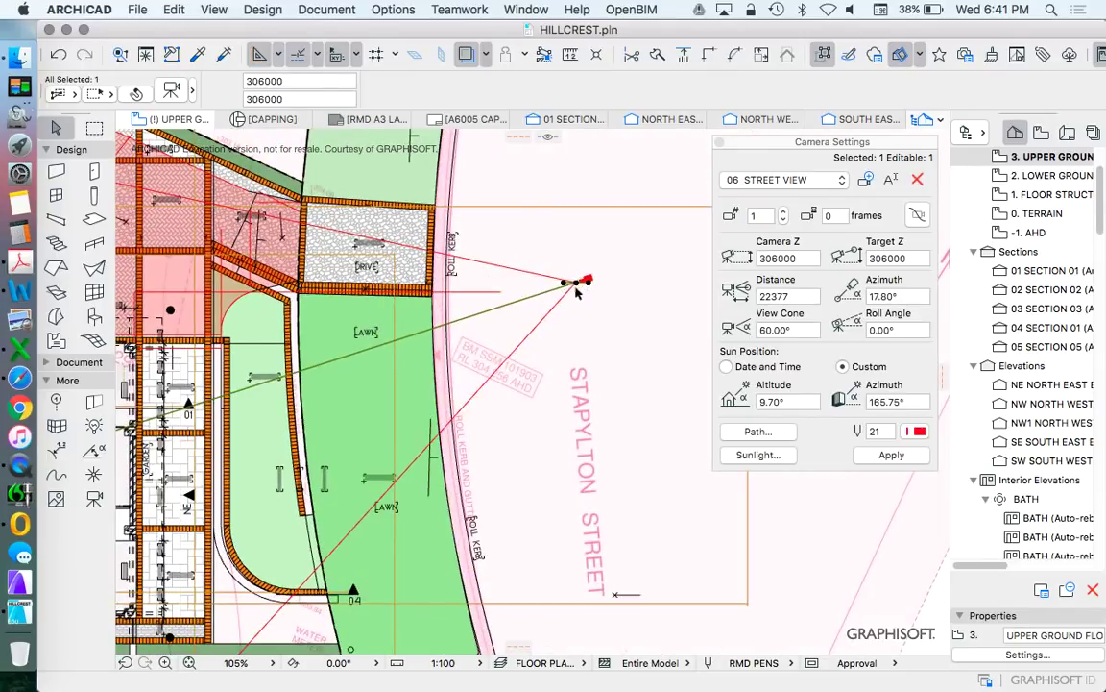
{"action": "scroll", "coordinate": [581, 285], "scroll_direction": "down", "scroll_amount": 2}
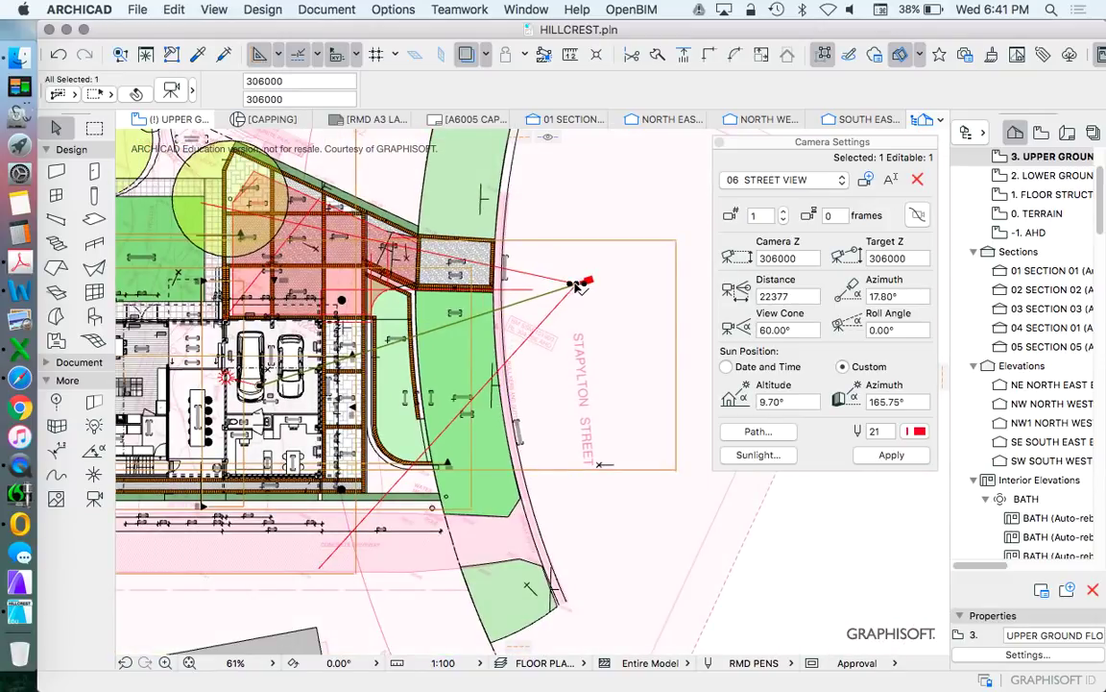
{"action": "left_click", "coordinate": [575, 280]}
{"action": "left_click", "coordinate": [573, 285]}
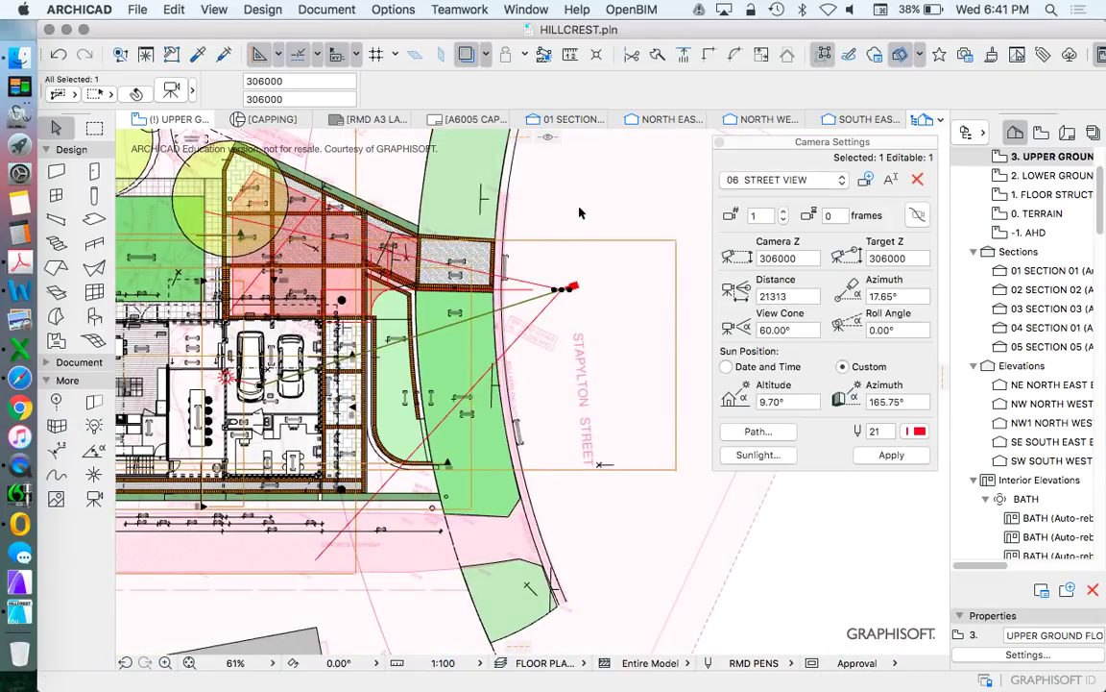
Show the repositioned street camera's view in 3D and display the project's list of saved views
{"action": "right_click", "coordinate": [580, 217]}
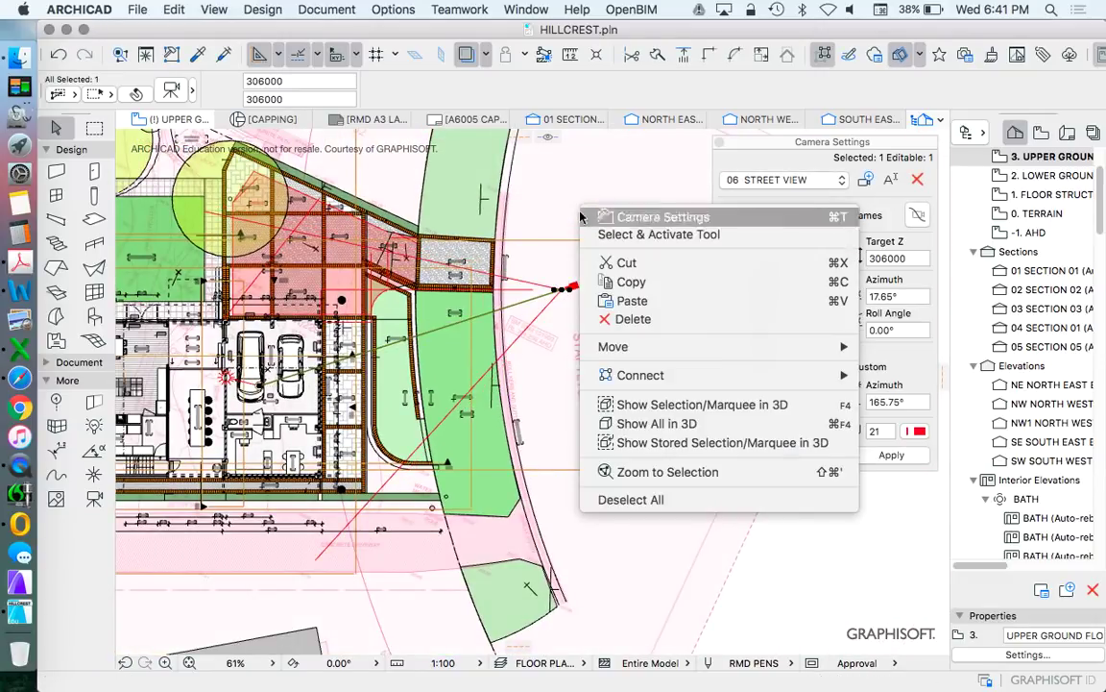
{"action": "left_click", "coordinate": [690, 405]}
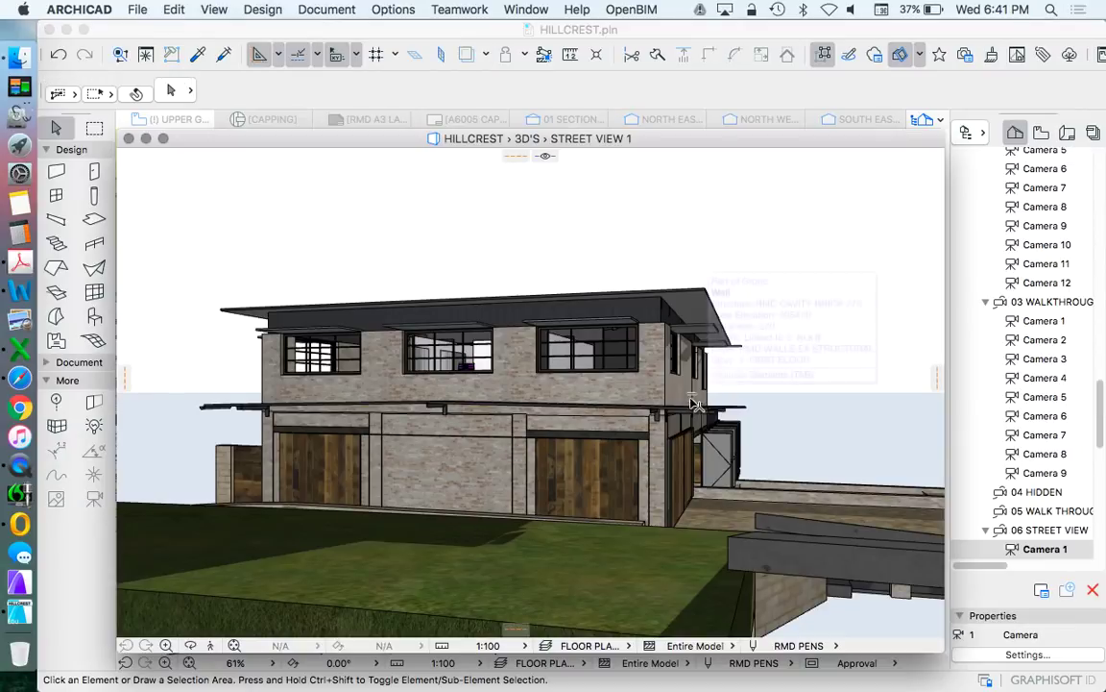
{"action": "left_click", "coordinate": [1043, 135]}
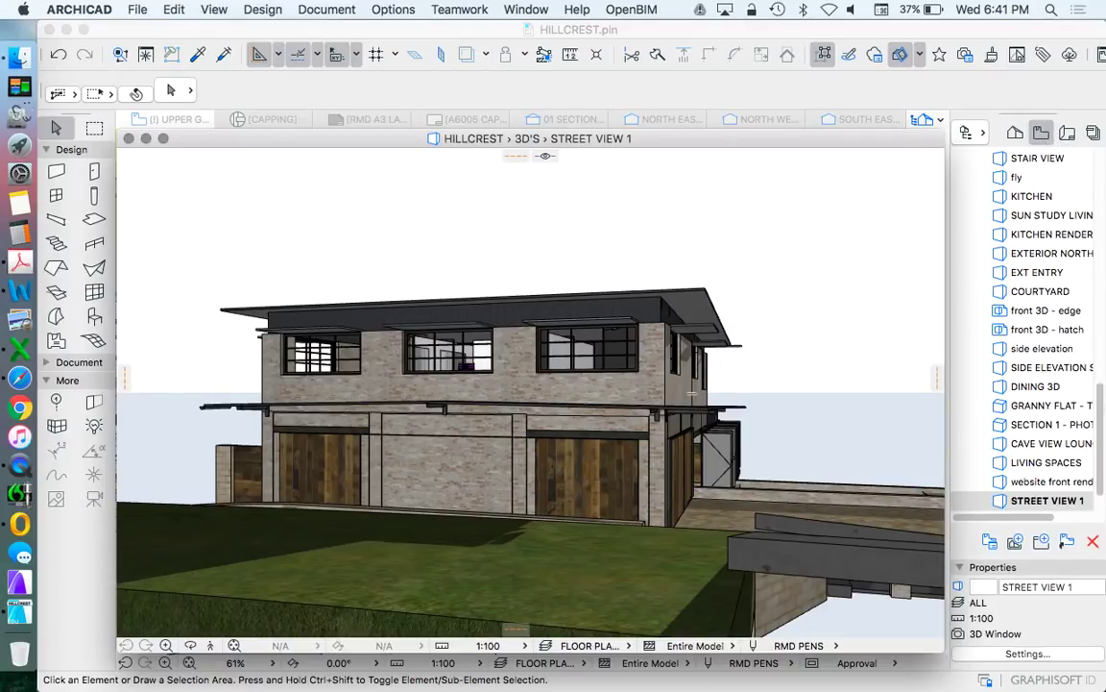
Go back to the upper ground floor plan, browse the saved 3D views, and show the whole model in 3D
{"action": "left_click_drag", "start_coordinate": [1101, 434], "coordinate": [1101, 446]}
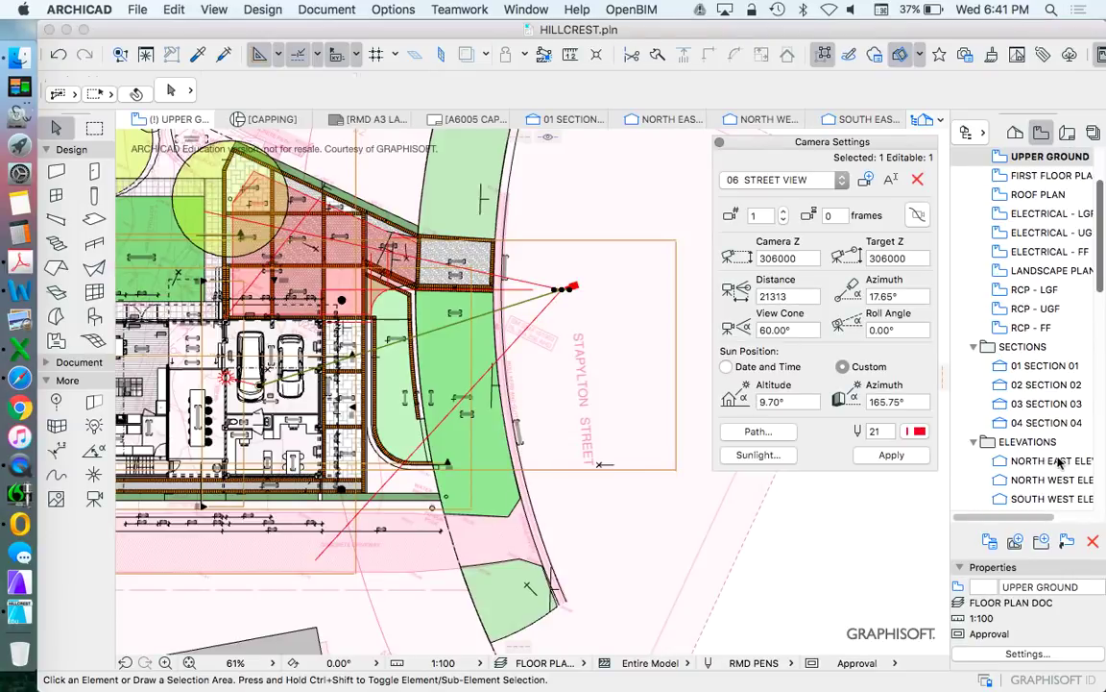
{"action": "scroll", "coordinate": [1063, 407], "scroll_direction": "down", "scroll_amount": 10}
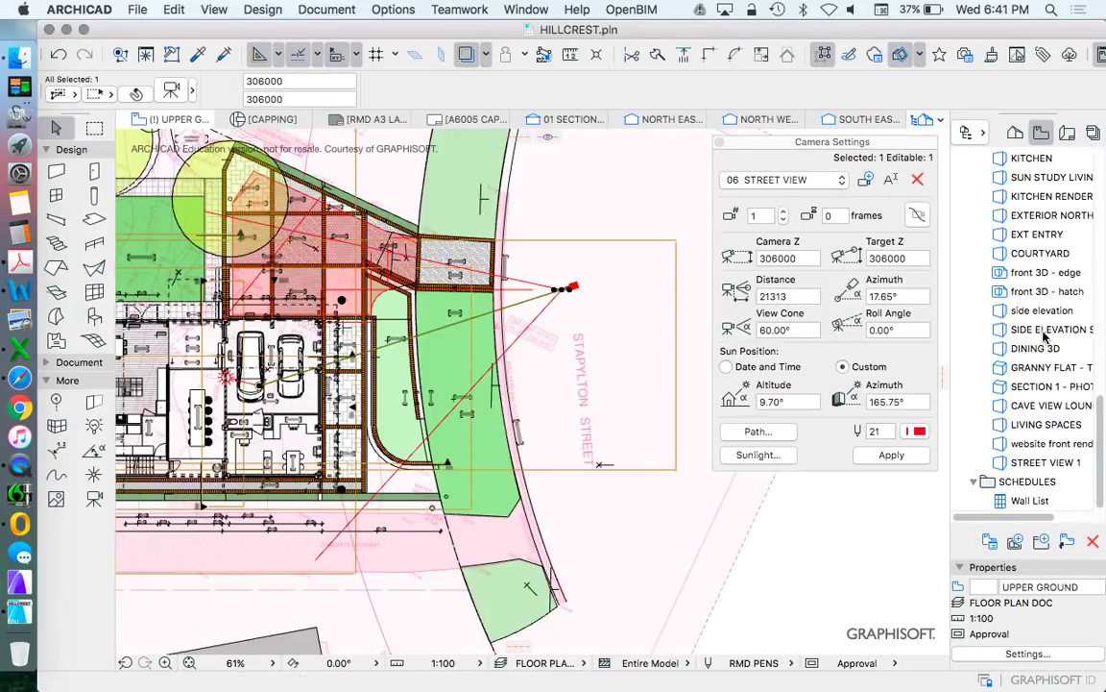
{"action": "right_click", "coordinate": [649, 181]}
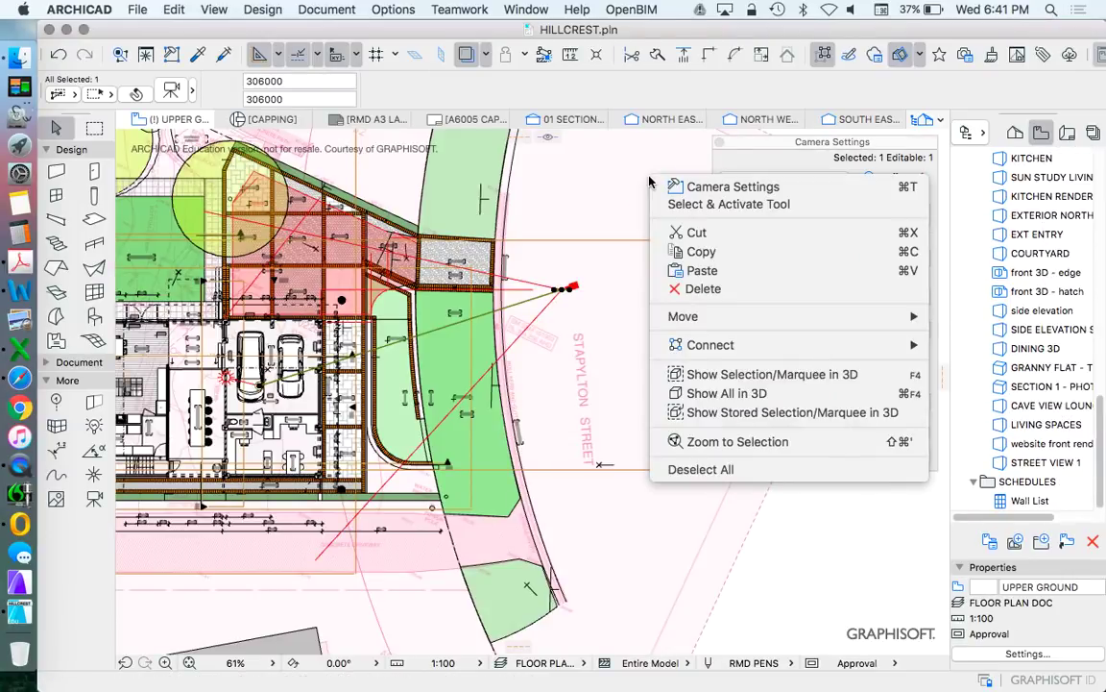
{"action": "left_click", "coordinate": [1099, 427]}
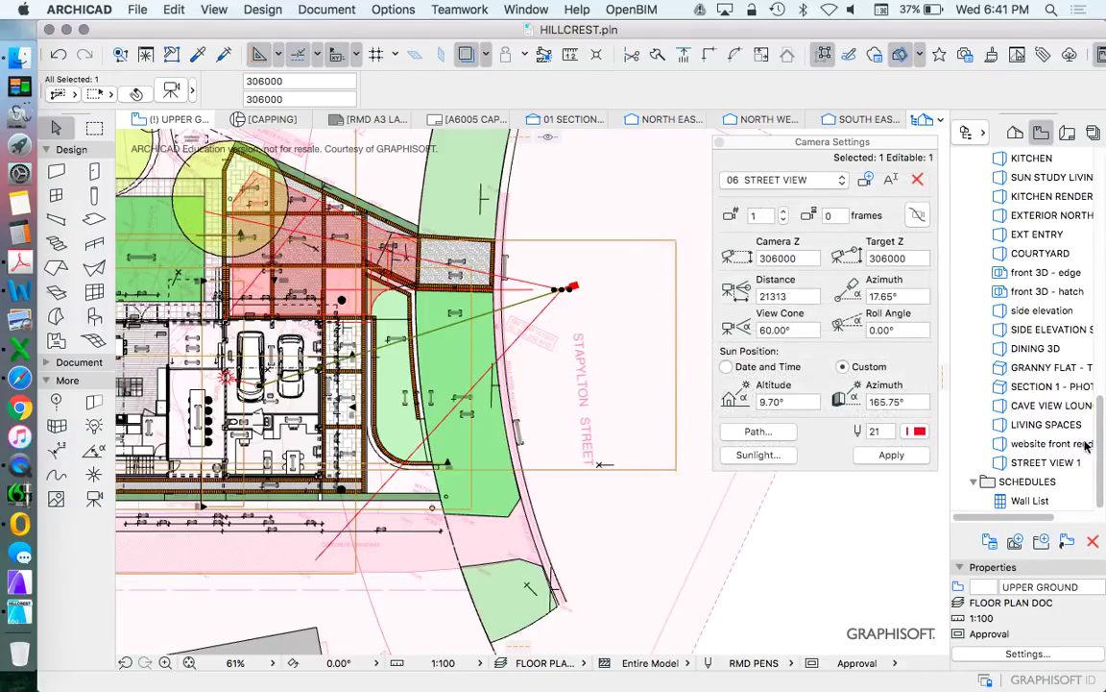
{"action": "left_click_drag", "start_coordinate": [1099, 440], "coordinate": [1099, 382]}
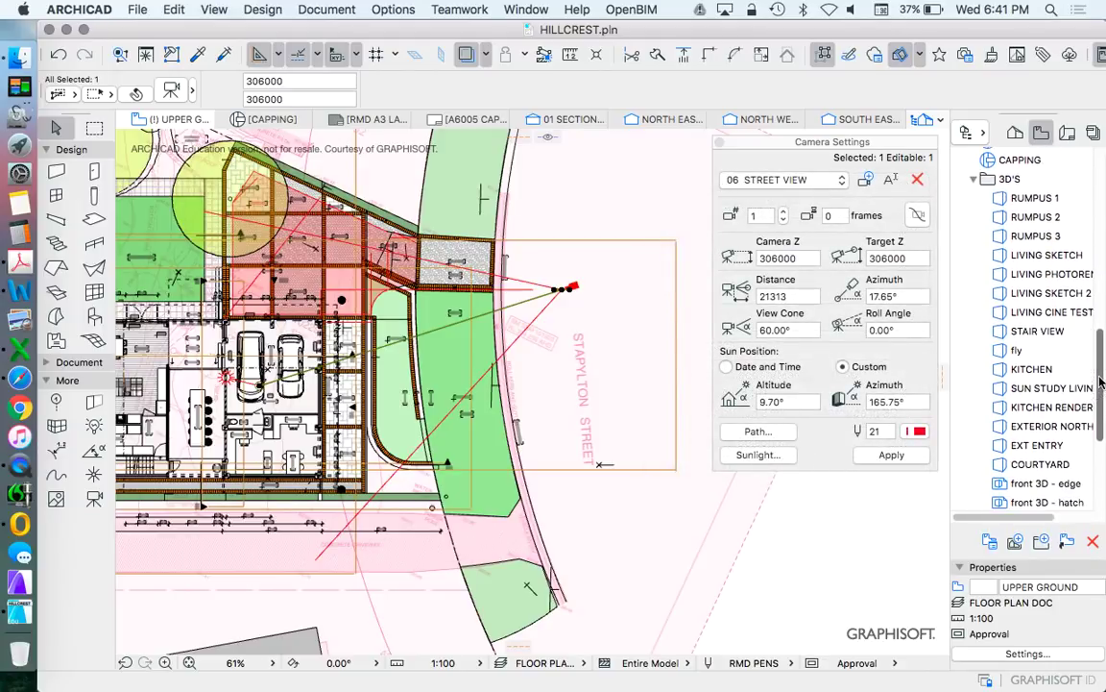
{"action": "right_click", "coordinate": [662, 176]}
{"action": "left_click", "coordinate": [722, 392]}
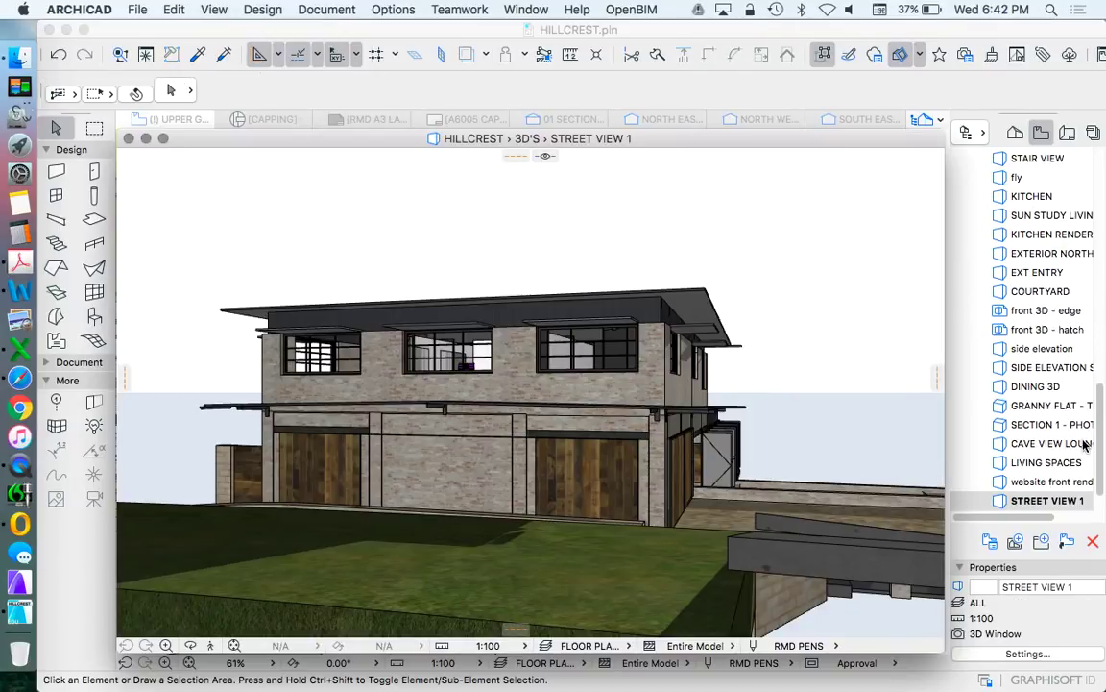
Save the street camera's 3D view in the 3D'S folder under the custom name STREET VIEW 2
{"action": "left_click", "coordinate": [1016, 543]}
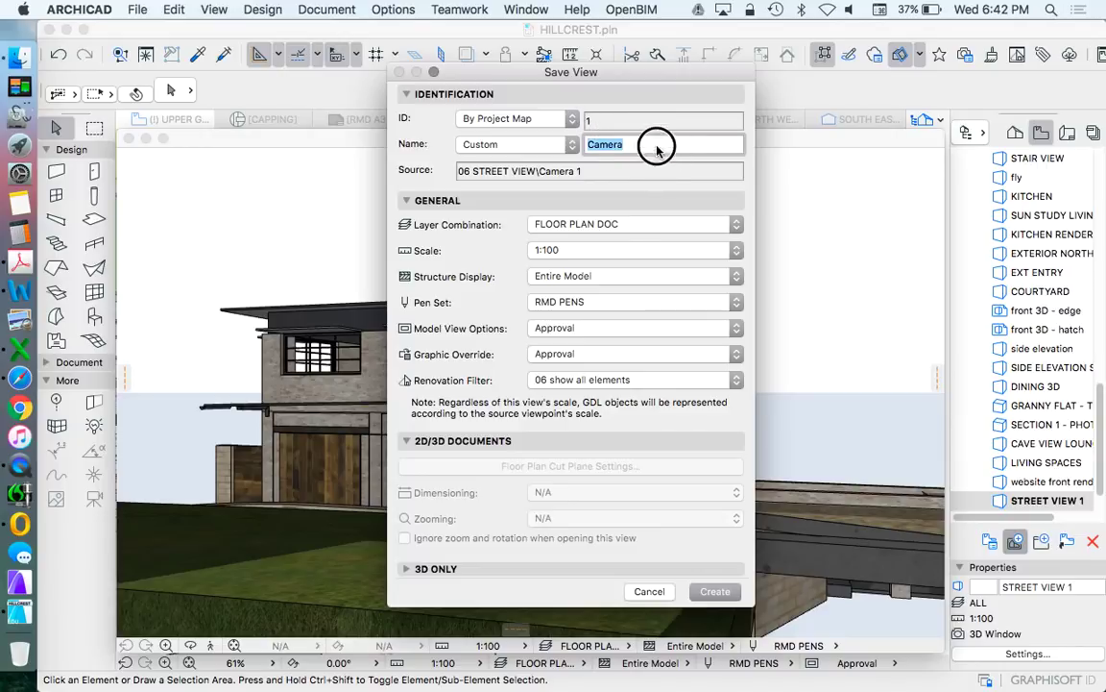
{"action": "type", "text": "STREET VIEW 2"}
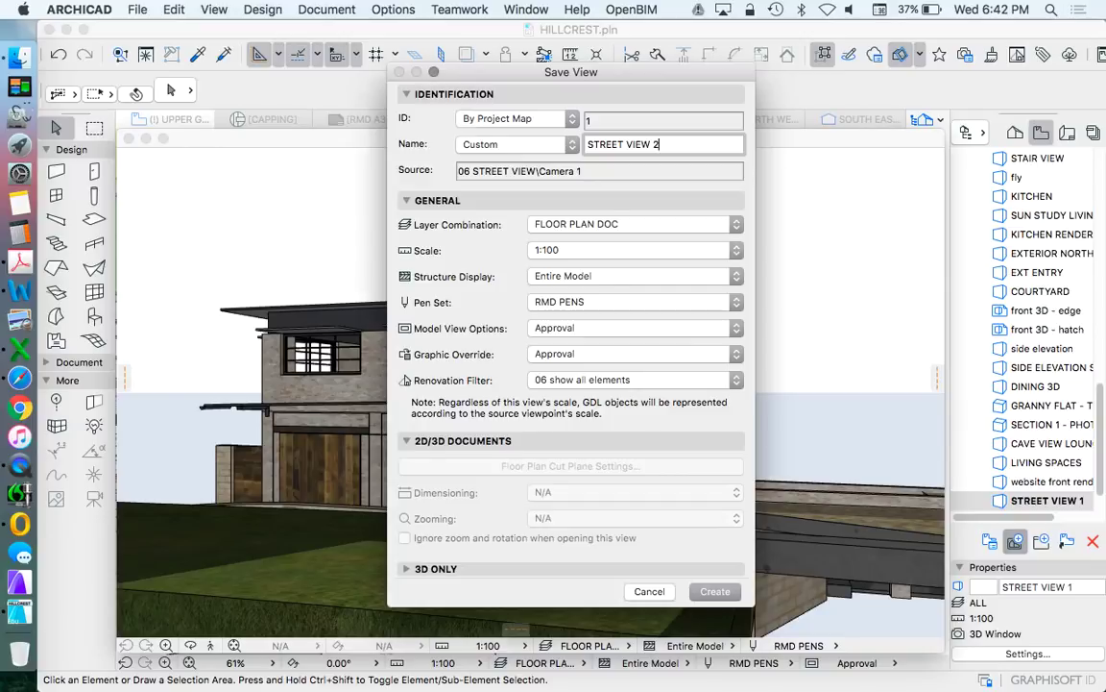
{"action": "key", "text": "Return"}
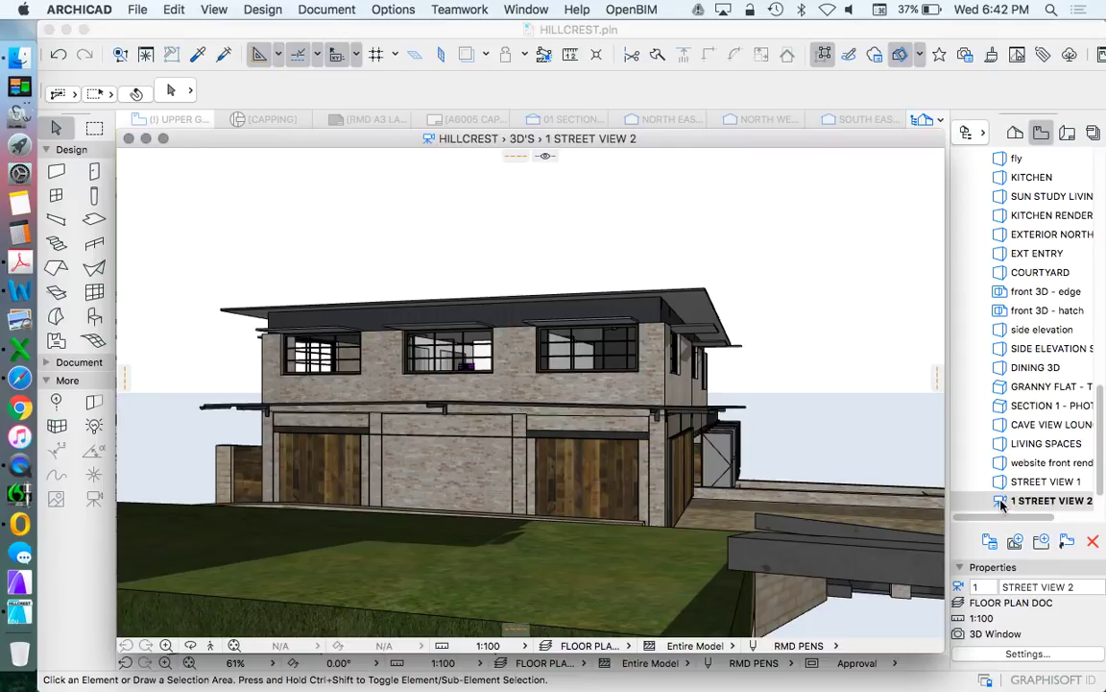
Reopen the upper ground floor plan without the camera selected and show all elements in 3D as a generic perspective
{"action": "left_click", "coordinate": [1015, 132]}
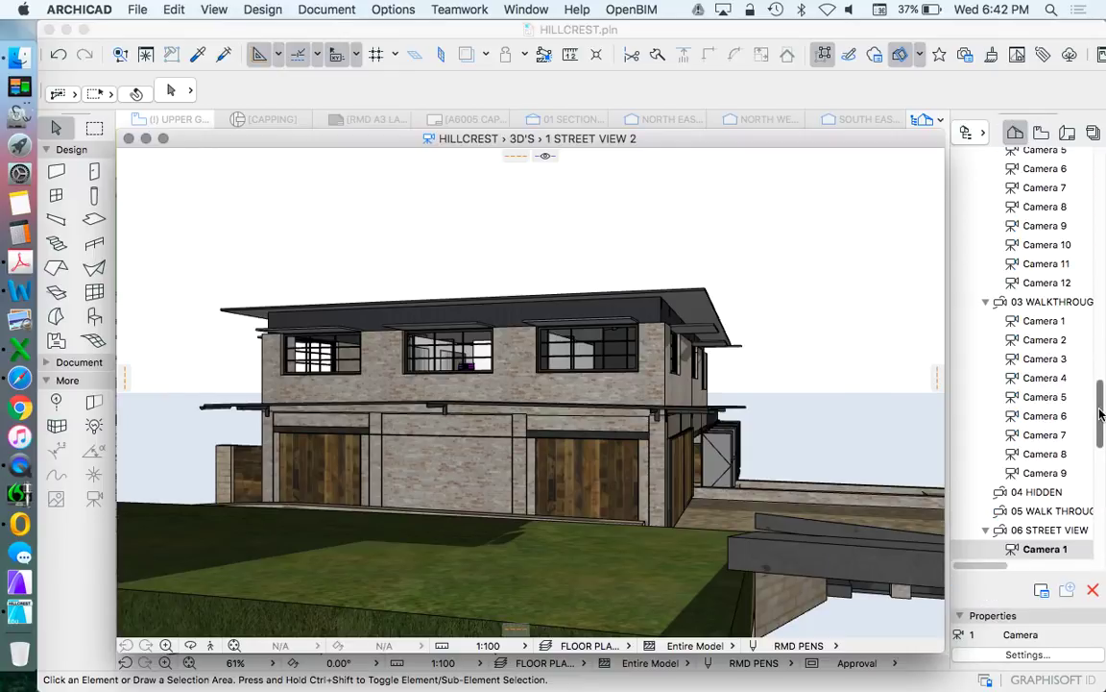
{"action": "left_click_drag", "start_coordinate": [1101, 414], "coordinate": [1097, 173]}
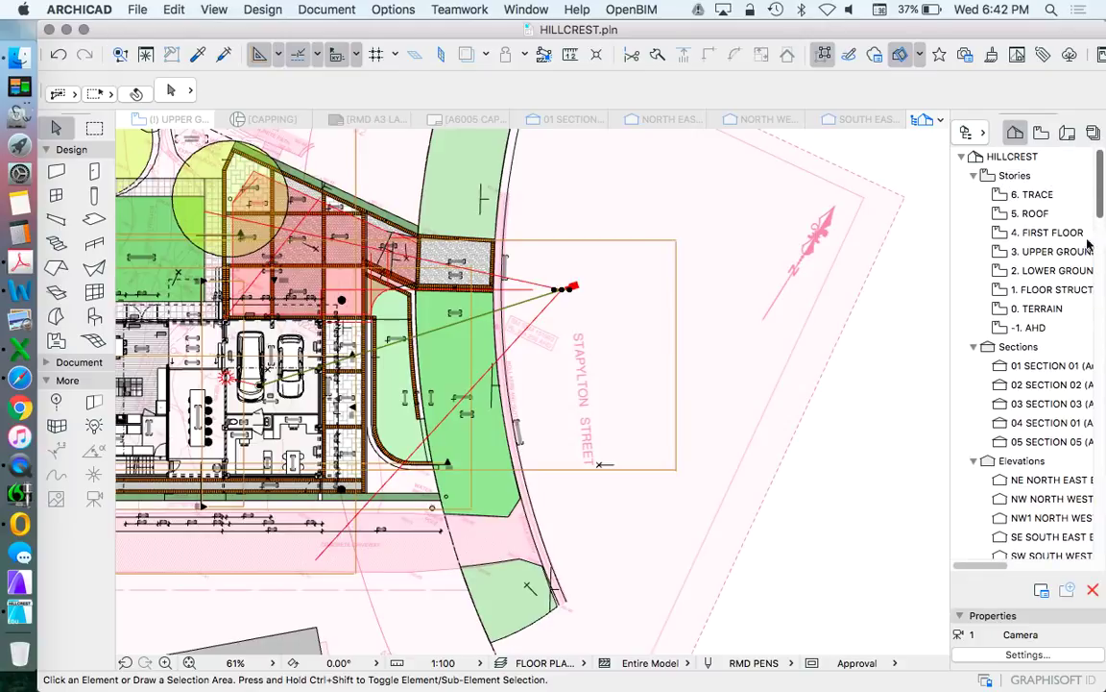
{"action": "double_click", "coordinate": [1089, 249]}
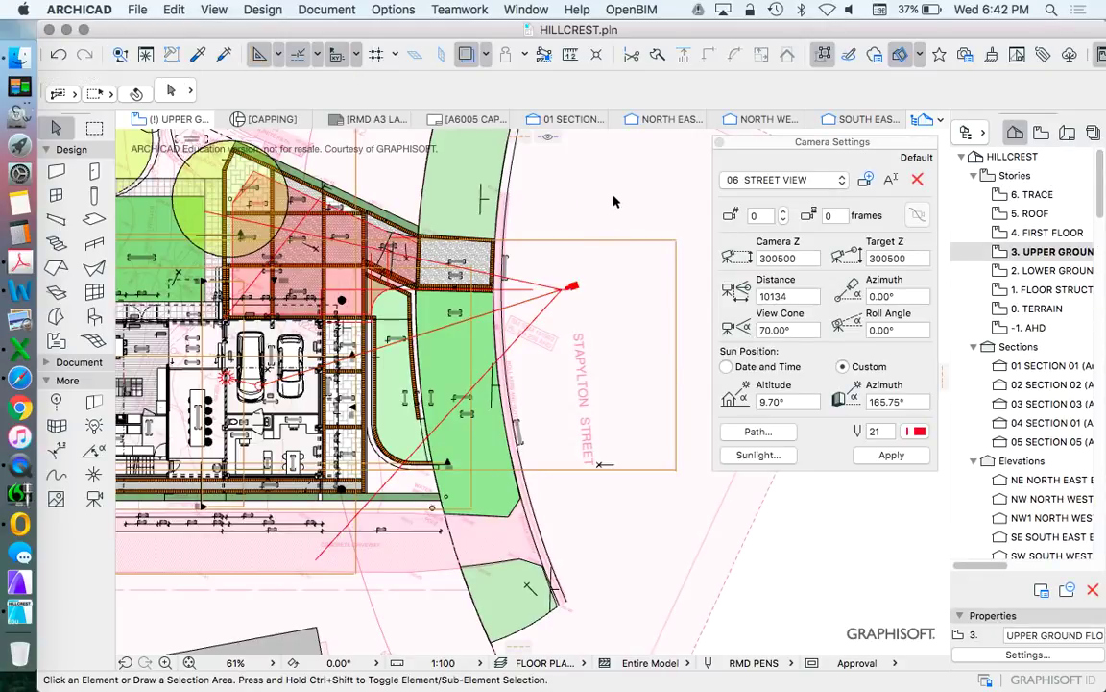
{"action": "right_click", "coordinate": [597, 168]}
{"action": "left_click", "coordinate": [684, 425]}
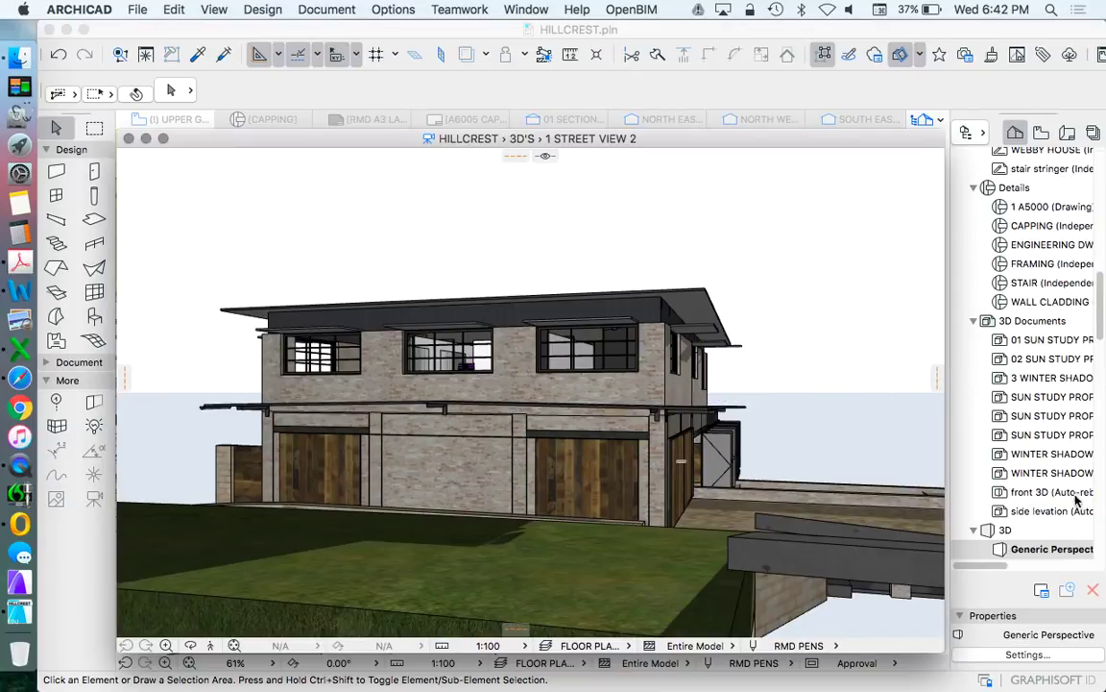
{"action": "right_click", "coordinate": [996, 531]}
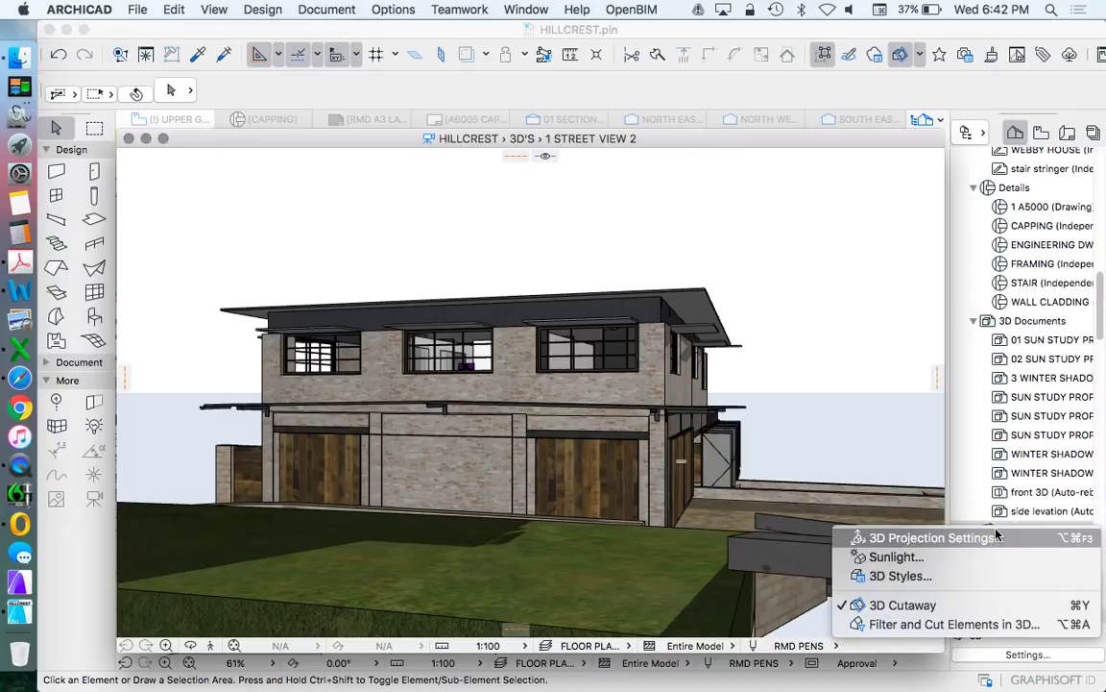
{"action": "left_click", "coordinate": [1071, 538]}
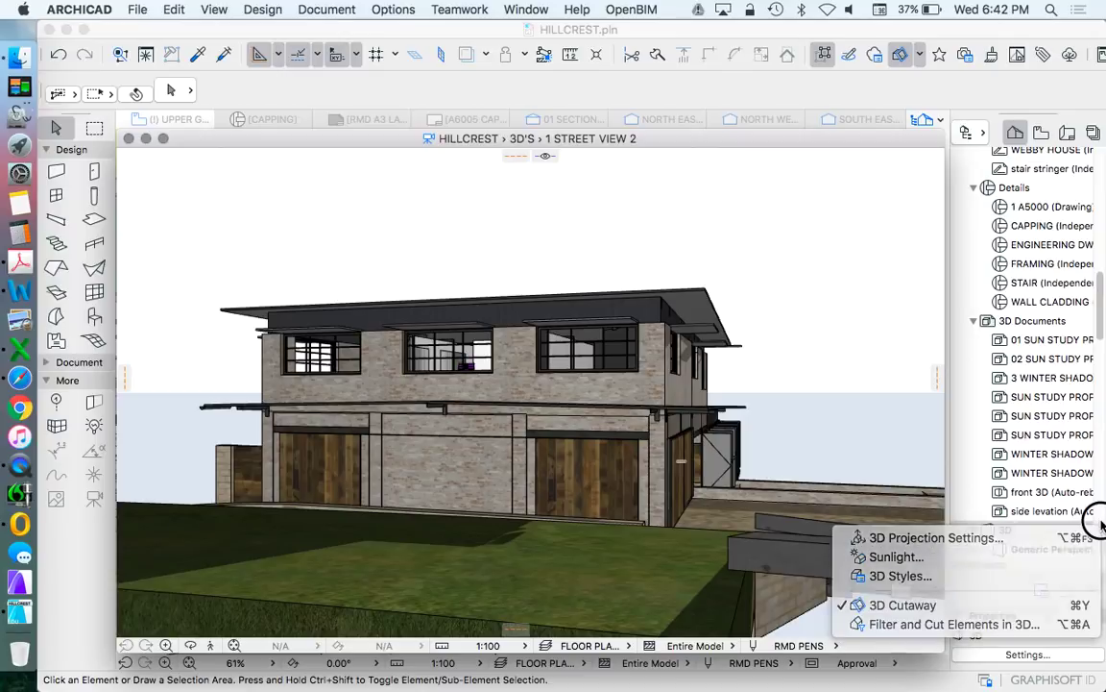
Save the generic perspective to the project's saved views under the custom name STREET VIEW 3
{"action": "left_click", "coordinate": [1043, 134]}
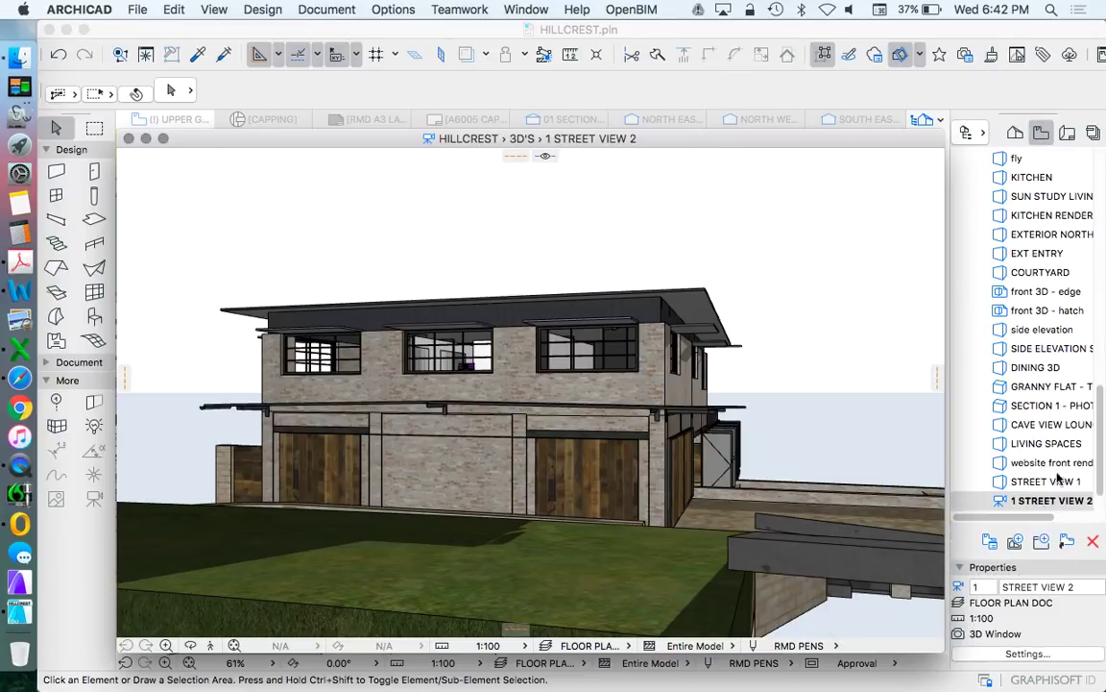
{"action": "left_click", "coordinate": [1015, 542]}
{"action": "type", "text": "STREET VIEW 3"}
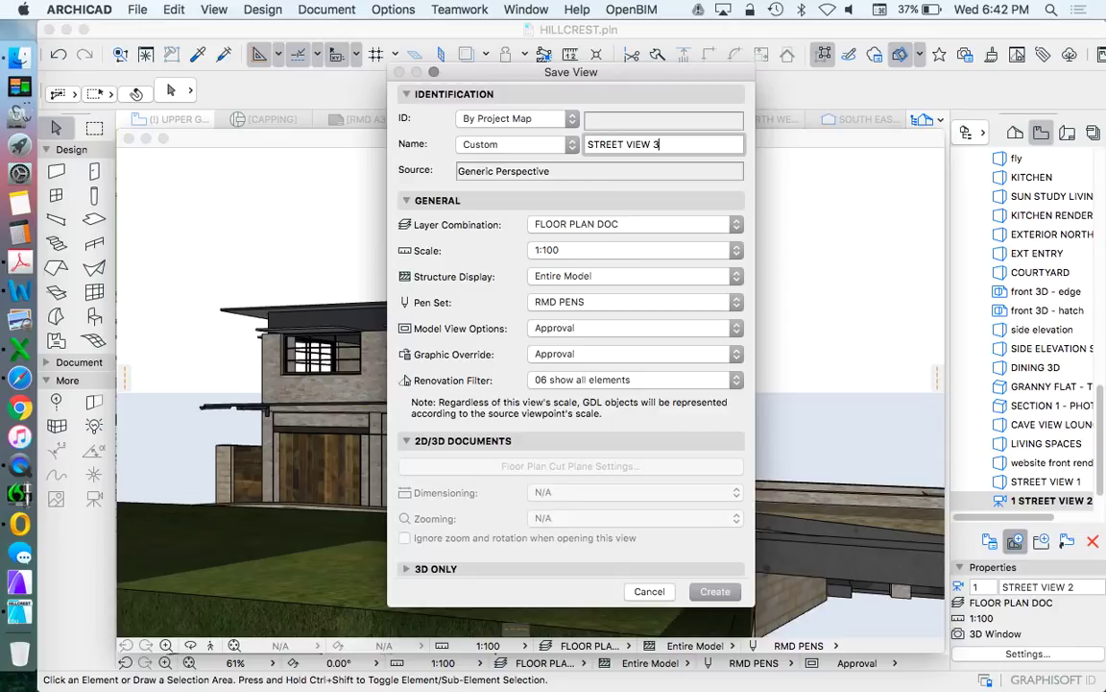
{"action": "key", "text": "Return"}
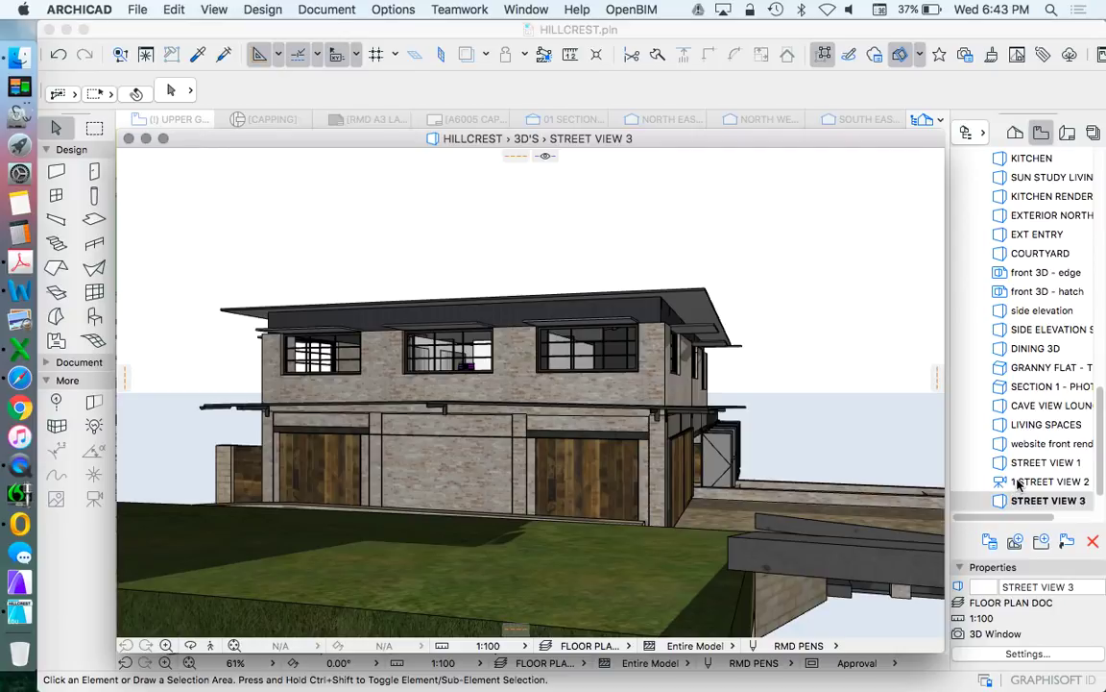
Return to the upper ground floor plan, check the street camera's settings and sight lines, and deselect it
{"action": "left_click", "coordinate": [1016, 132]}
{"action": "left_click_drag", "start_coordinate": [1095, 299], "coordinate": [1096, 135]}
{"action": "left_click", "coordinate": [567, 293]}
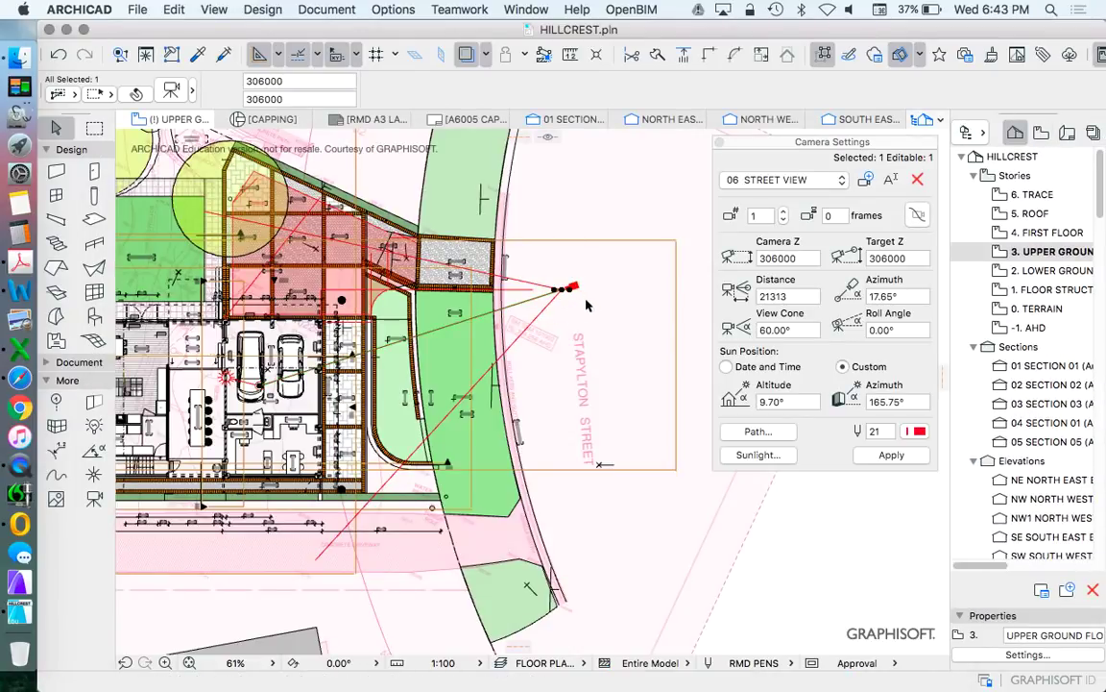
{"action": "scroll", "coordinate": [576, 303], "scroll_direction": "down", "scroll_amount": 5}
{"action": "scroll", "coordinate": [595, 312], "scroll_direction": "up", "scroll_amount": 1}
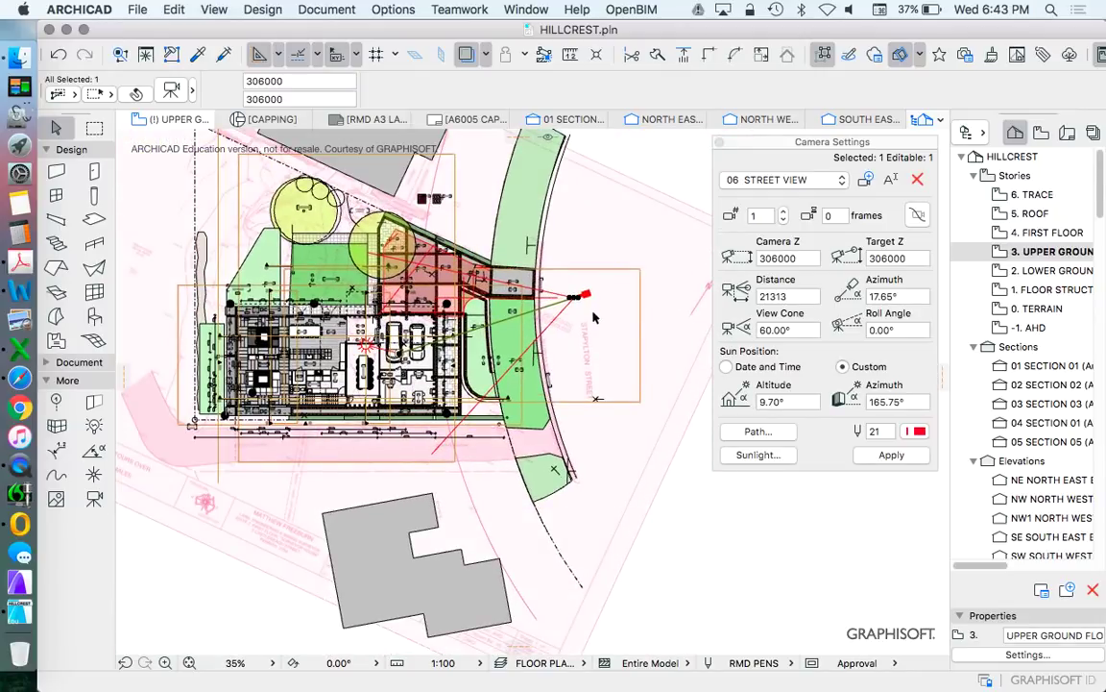
{"action": "left_click", "coordinate": [595, 254]}
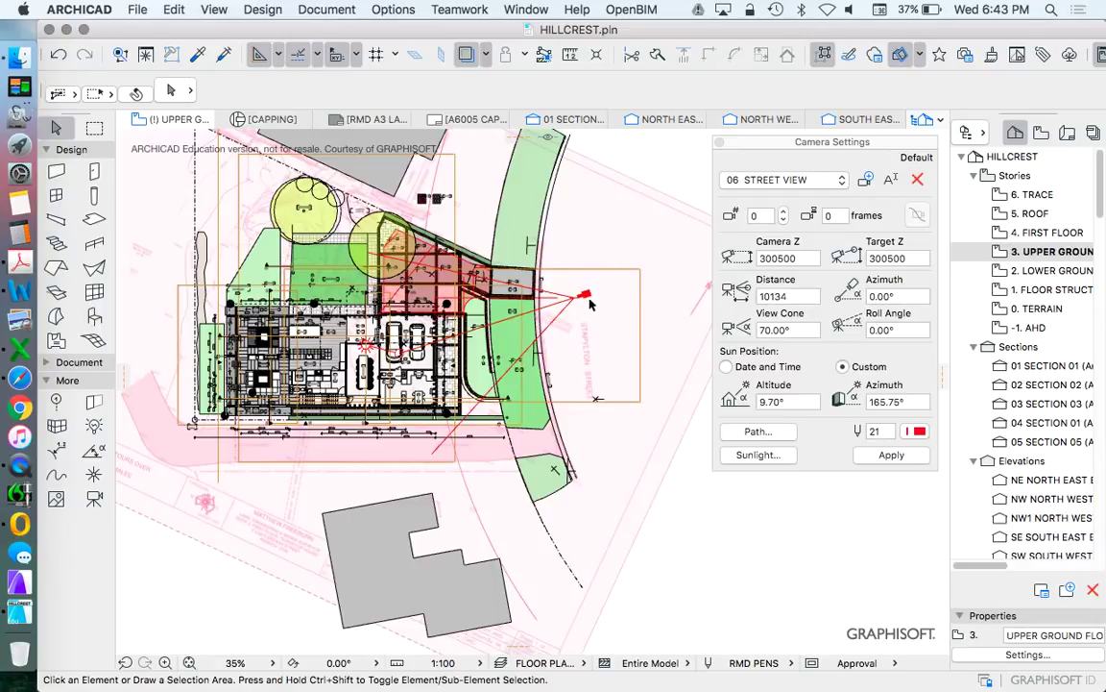